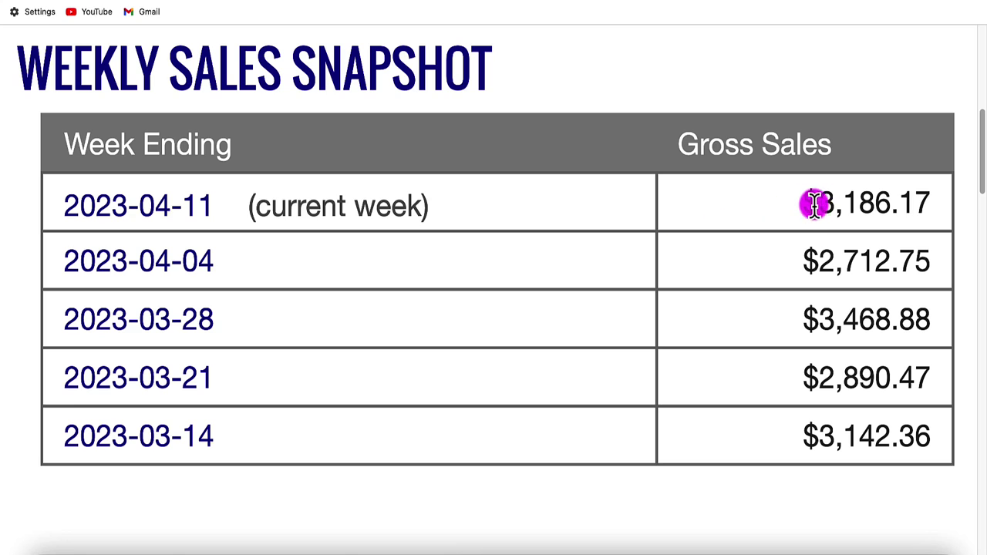
# Step: Examine the gross sales amounts for the most recent weeks in the Weekly Sales Snapshot table
pyautogui.moveTo(824, 199); pyautogui.dragTo(921, 236)
pyautogui.moveTo(805, 258); pyautogui.dragTo(895, 293)
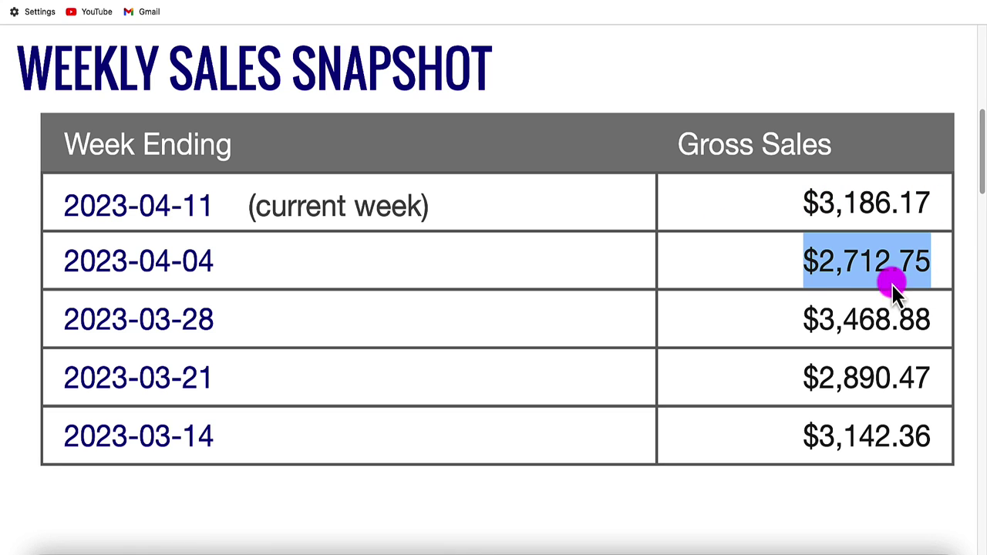
pyautogui.moveTo(803, 318); pyautogui.dragTo(894, 317)
pyautogui.moveTo(820, 378); pyautogui.dragTo(927, 377)
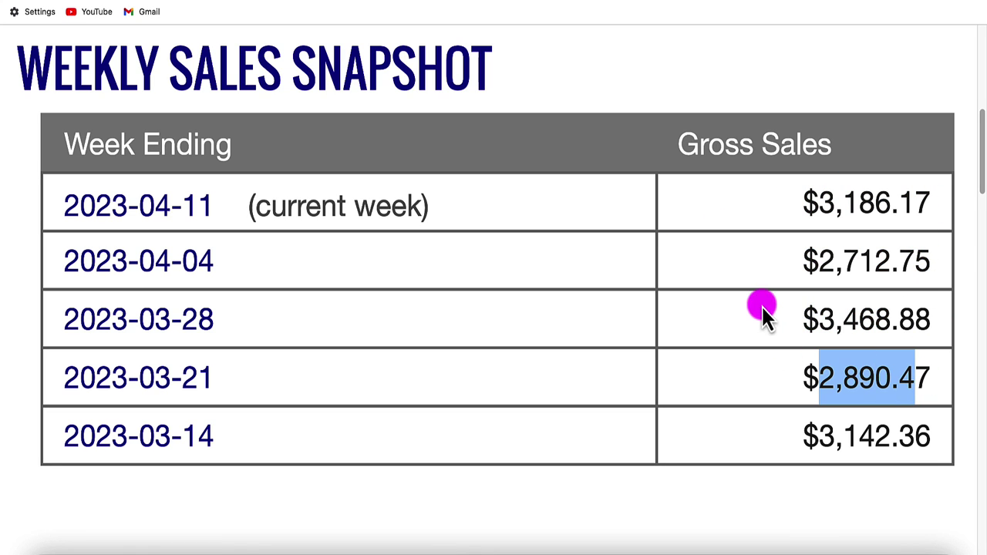
pyautogui.moveTo(154, 220)
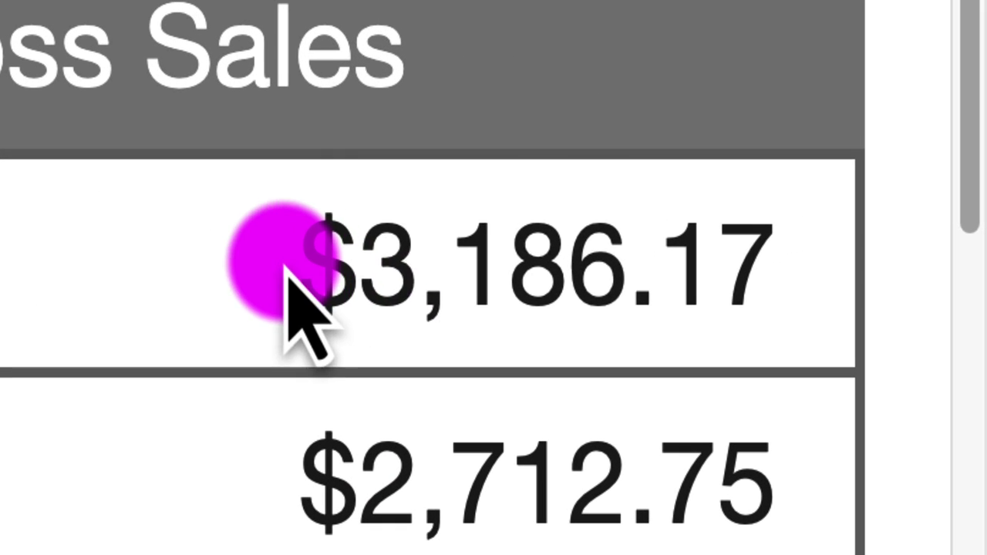
pyautogui.moveTo(799, 206); pyautogui.dragTo(919, 206)
pyautogui.moveTo(725, 270); pyautogui.dragTo(804, 309)
pyautogui.click(672, 276)
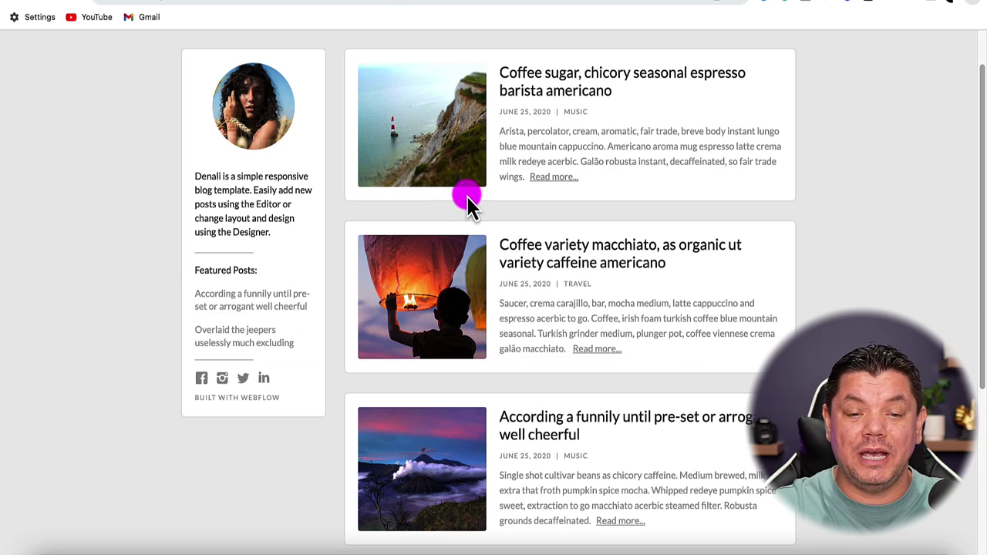
# Step: Look through the sample blog's posts and the ChatGPT conversation containing the 21-day smoothie diet article
pyautogui.scroll(-2, 468, 196)
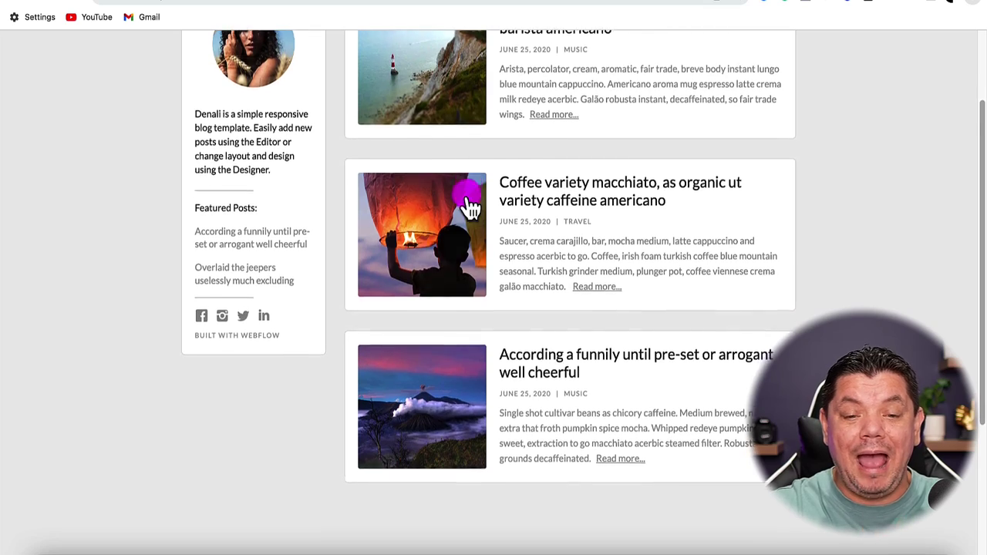
pyautogui.scroll(-5, 470, 205)
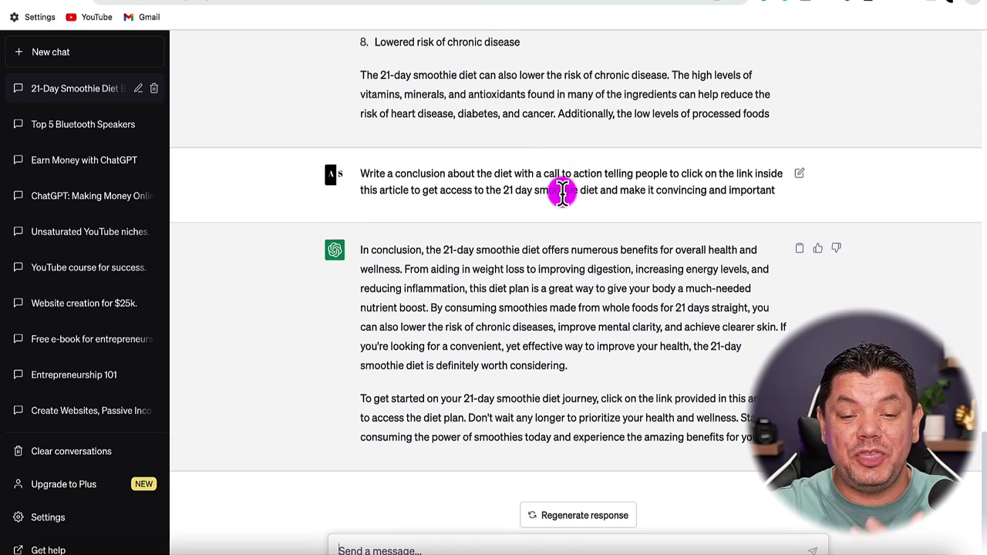
pyautogui.scroll(13, 563, 192)
pyautogui.scroll(3, 566, 199)
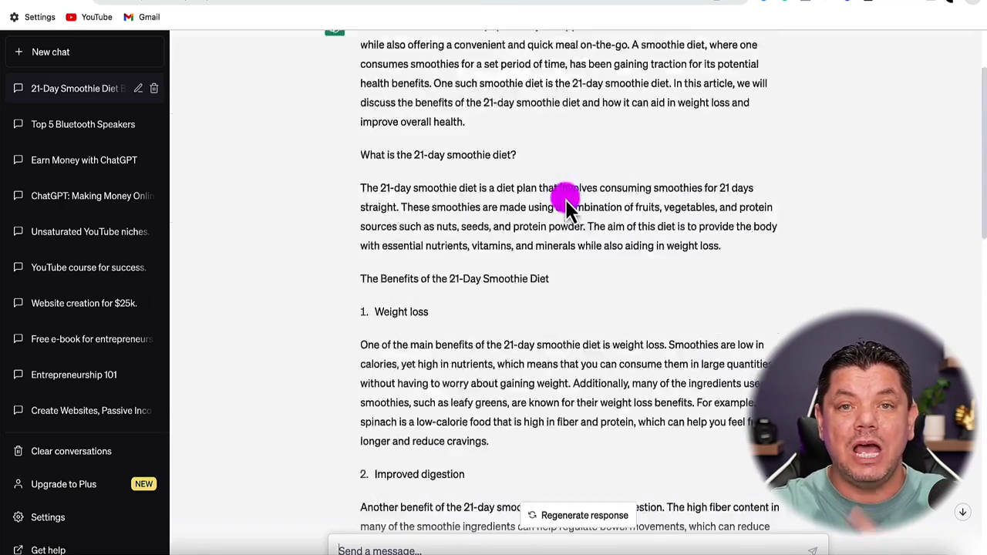
pyautogui.scroll(-15, 565, 199)
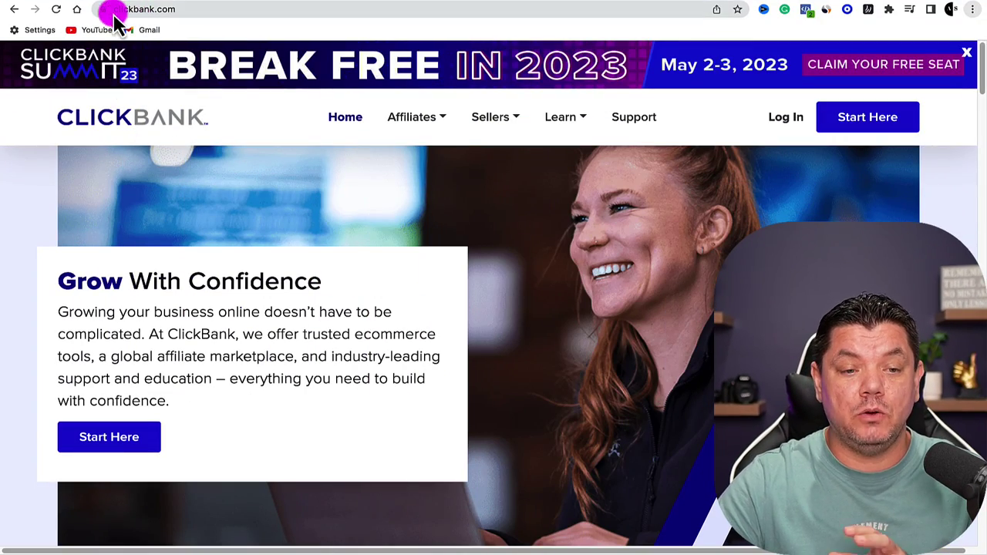
# Step: Examine the clickbank.com home page, including its platform overview and the affiliate solutions and resources on offer
pyautogui.click(116, 9)
pyautogui.click(260, 112)
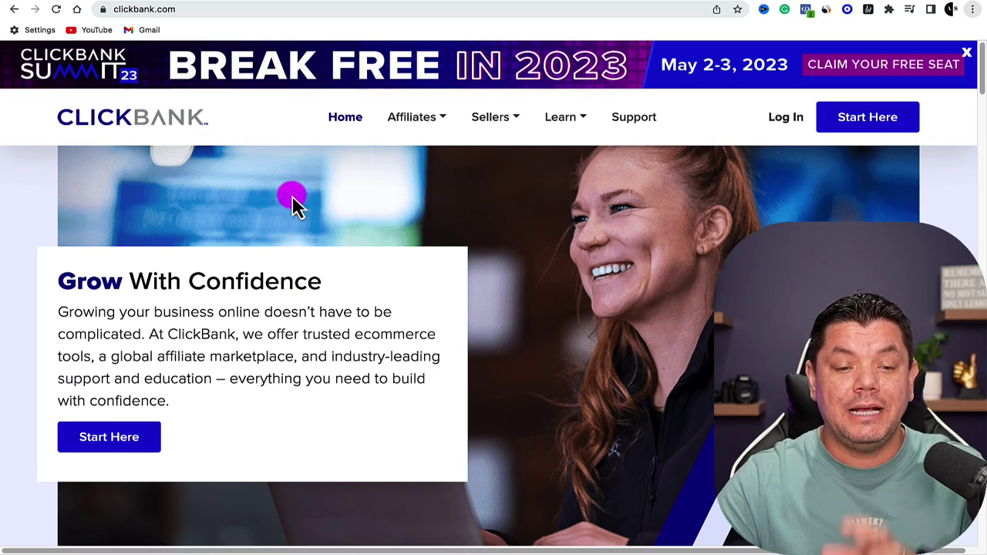
pyautogui.scroll(-5, 313, 242)
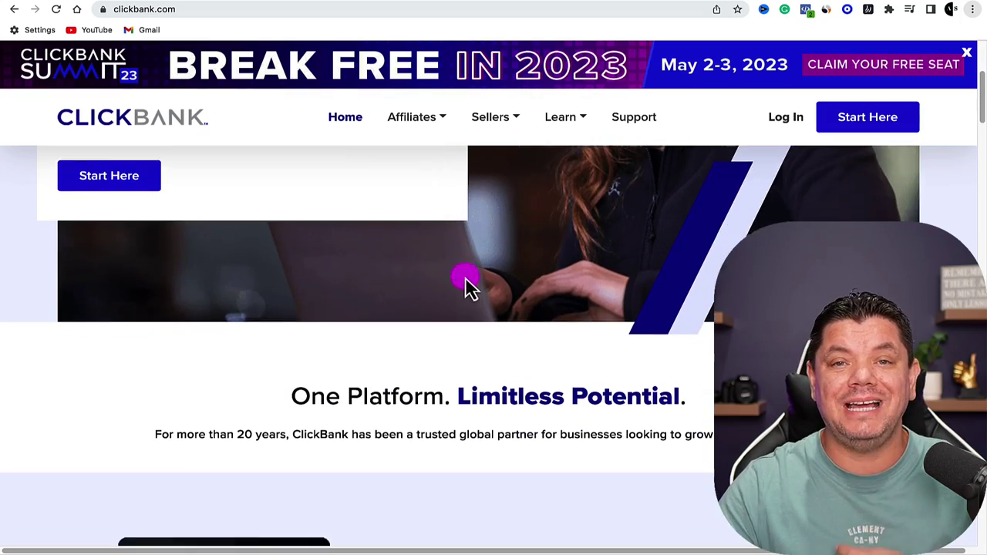
pyautogui.scroll(-8, 467, 279)
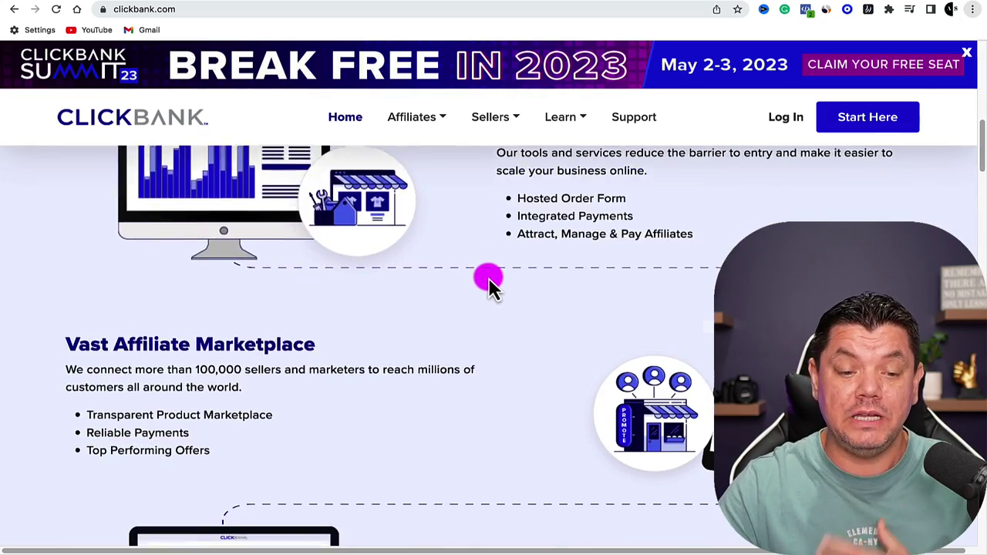
pyautogui.scroll(-5, 489, 281)
pyautogui.scroll(12, 486, 284)
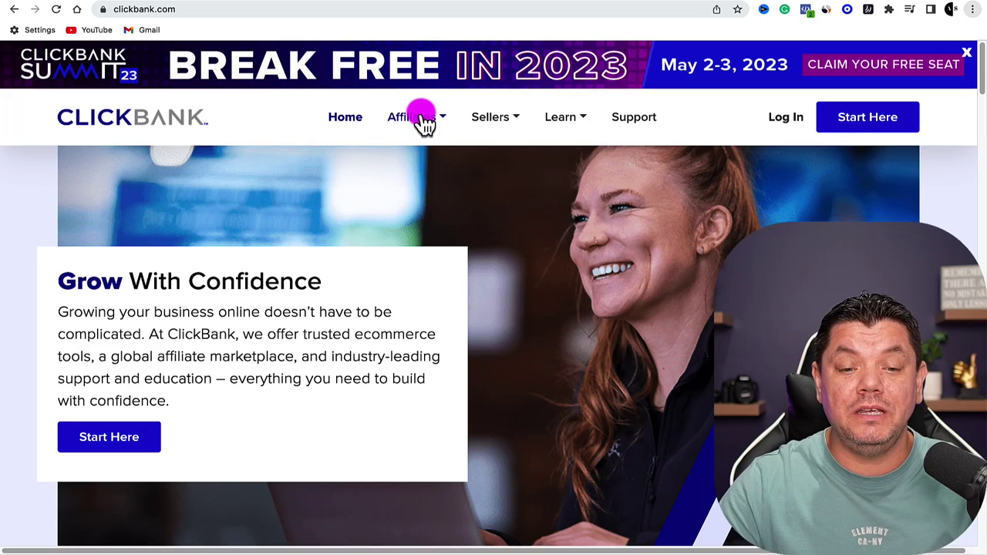
pyautogui.moveTo(423, 124)
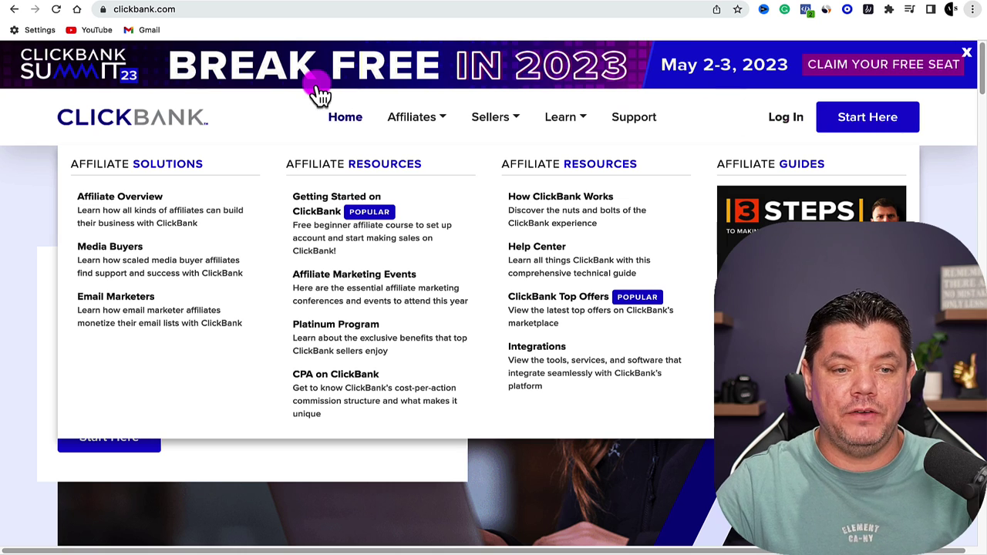
# Step: Switch to the signed-in ClickBank account's Marketplace and look over its landing page
pyautogui.click(192, 3)
pyautogui.click(657, 166)
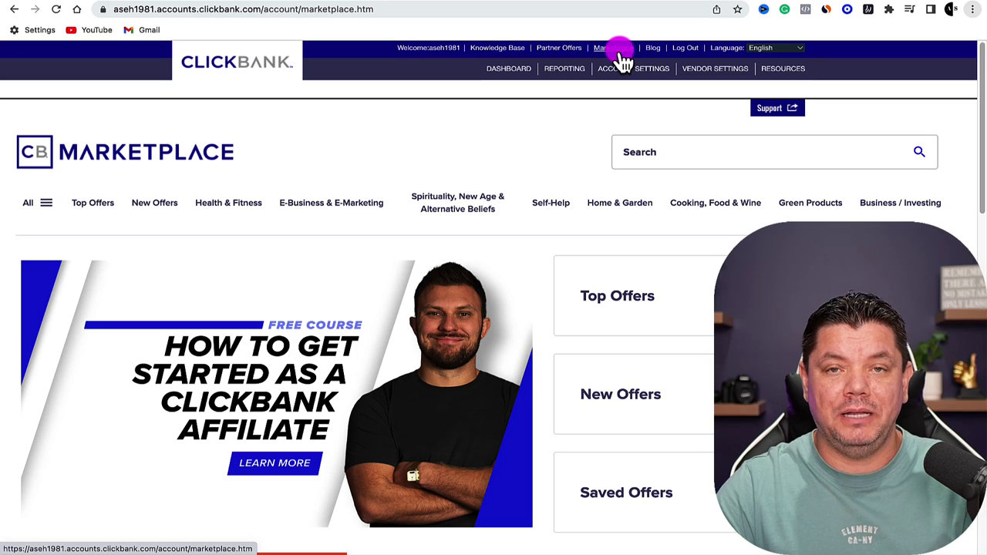
pyautogui.scroll(-1, 408, 260)
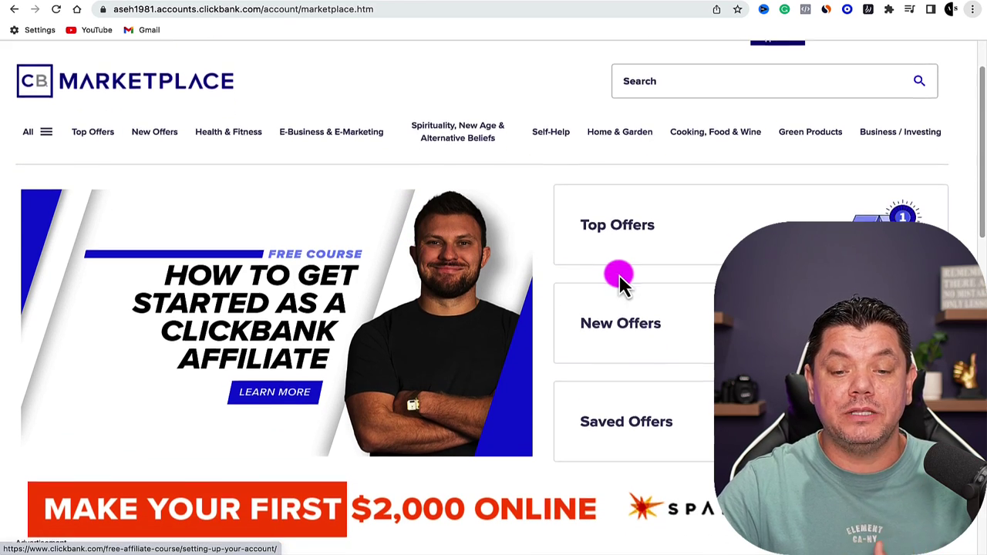
pyautogui.scroll(-1, 621, 284)
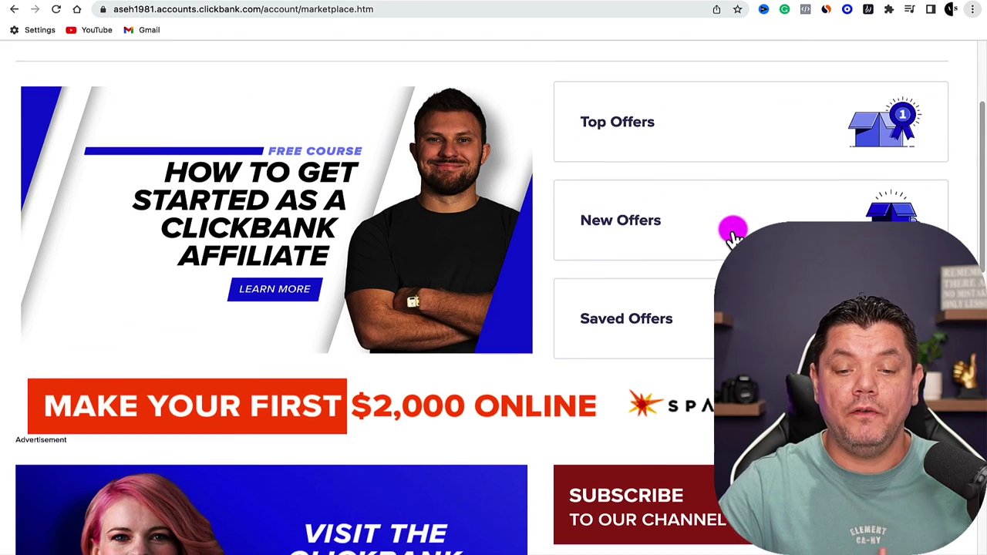
pyautogui.scroll(-1, 702, 262)
pyautogui.scroll(3, 594, 314)
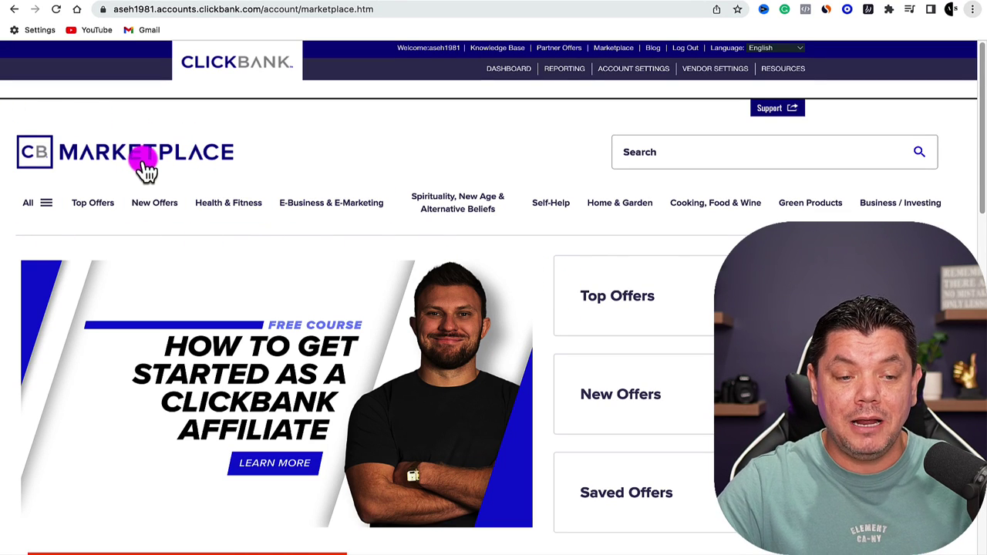
# Step: Open the list of all marketplace categories and examine the available niches and their subcategories
pyautogui.click(37, 208)
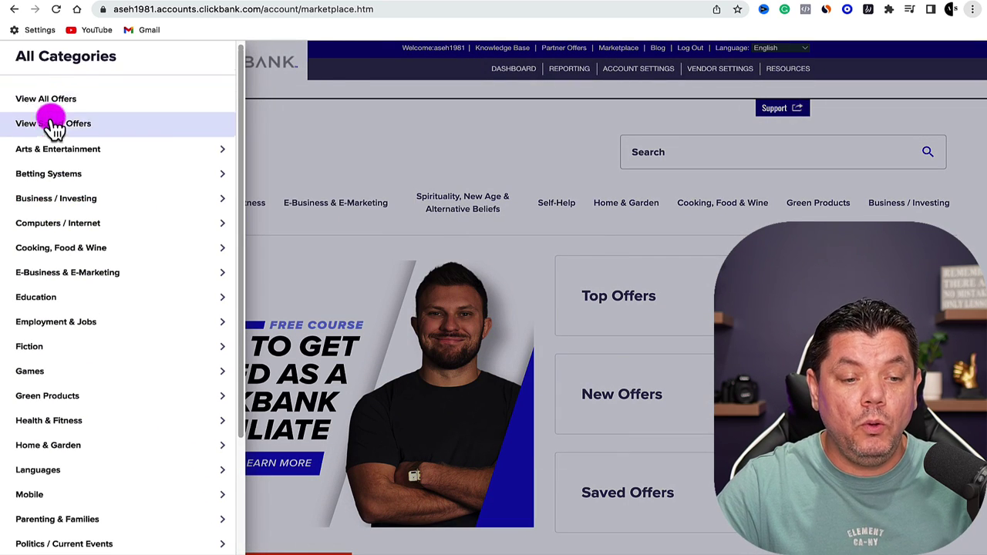
pyautogui.scroll(-2, 60, 193)
pyautogui.moveTo(88, 261)
pyautogui.scroll(-1, 89, 261)
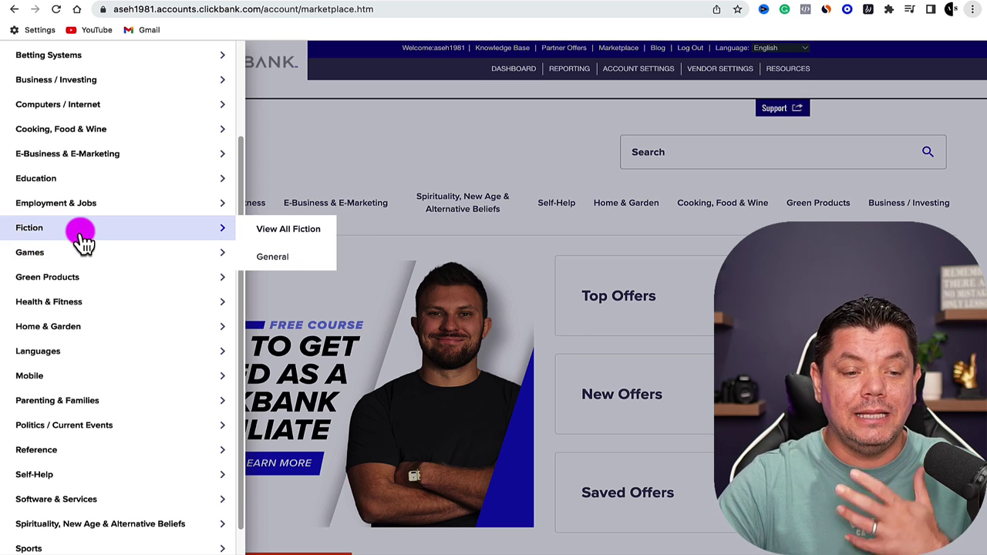
pyautogui.scroll(3, 128, 262)
pyautogui.moveTo(85, 178)
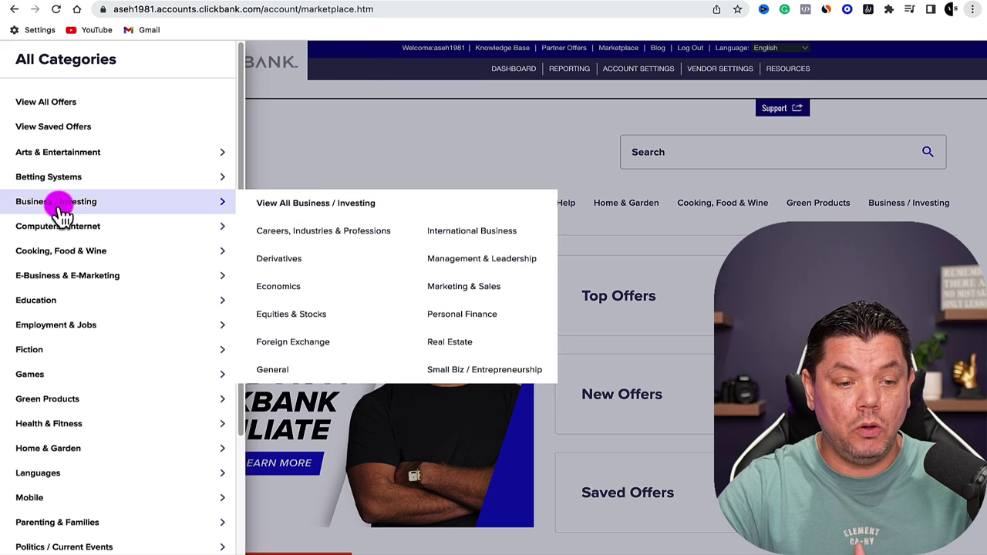
pyautogui.scroll(-1, 27, 203)
pyautogui.moveTo(72, 286)
pyautogui.scroll(-1, 58, 324)
pyautogui.moveTo(49, 360)
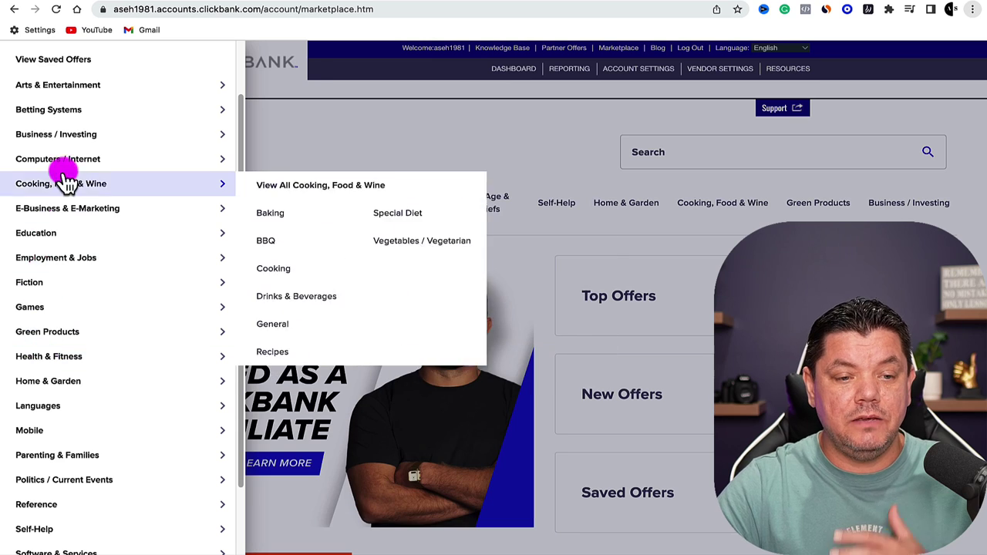
pyautogui.moveTo(60, 338)
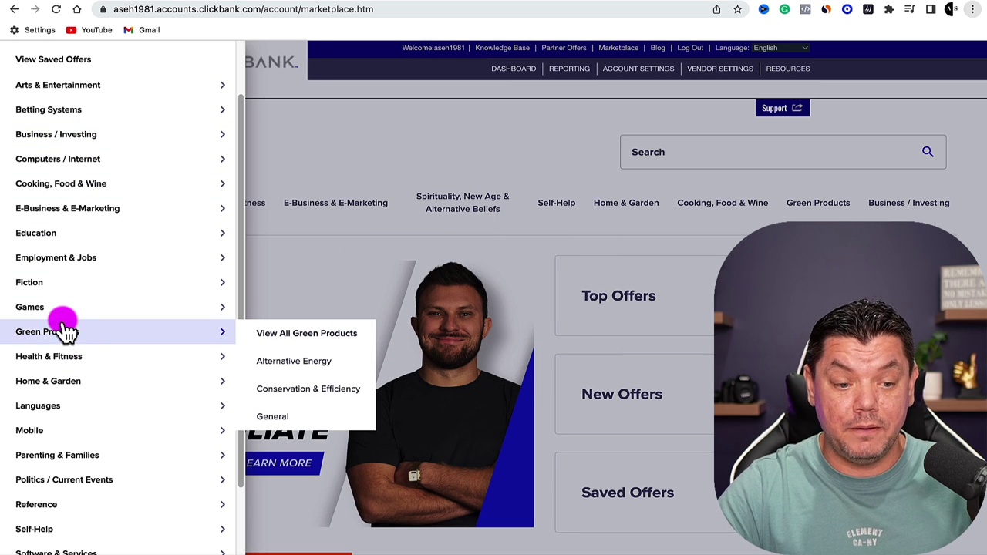
pyautogui.scroll(-1, 66, 370)
pyautogui.scroll(-3, 67, 368)
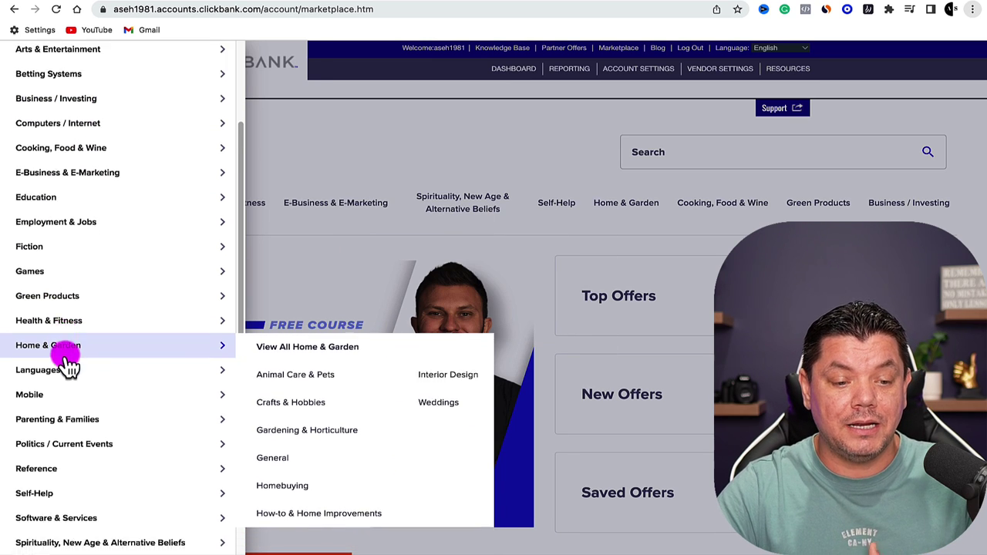
pyautogui.moveTo(122, 409)
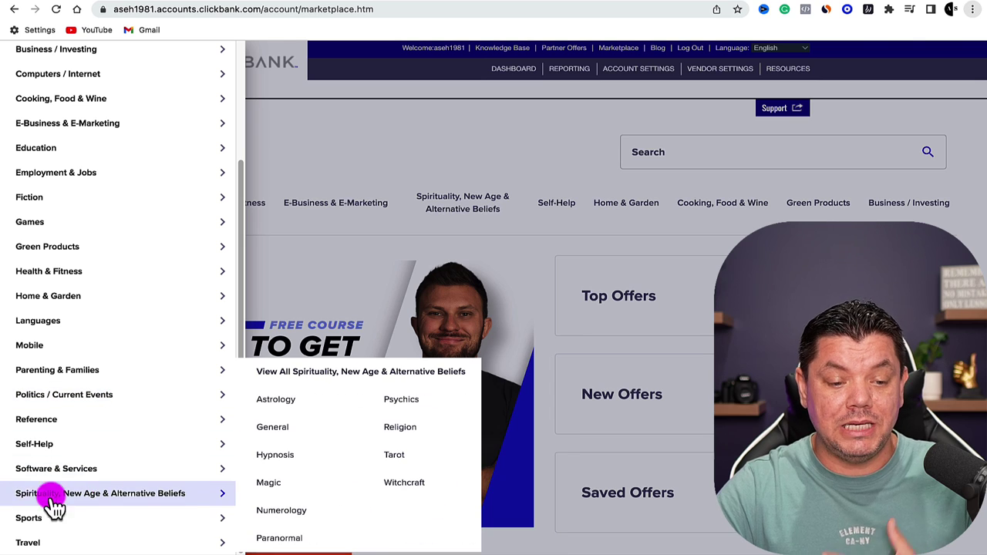
pyautogui.moveTo(58, 497)
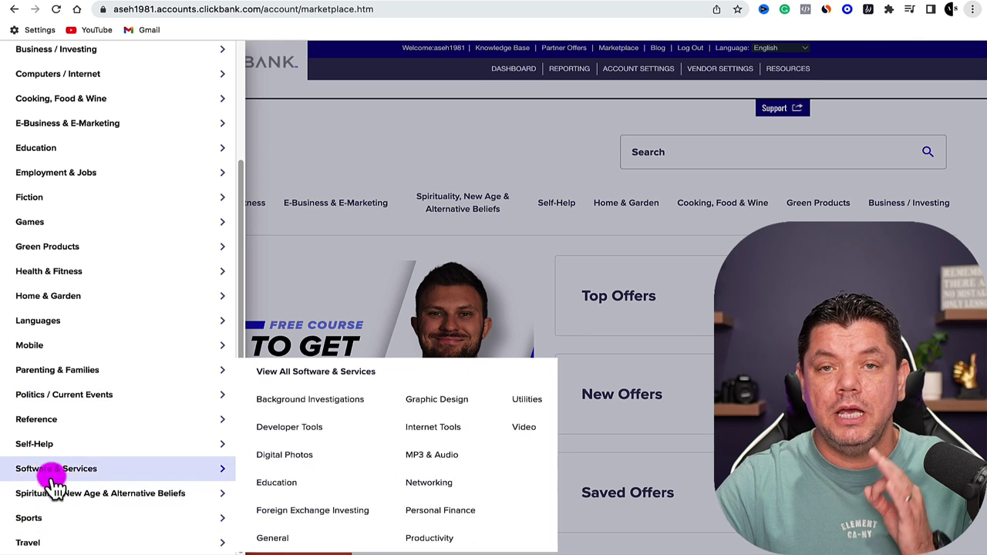
# Step: Open the Health & Fitness category and look over its affiliate offers
pyautogui.moveTo(30, 279)
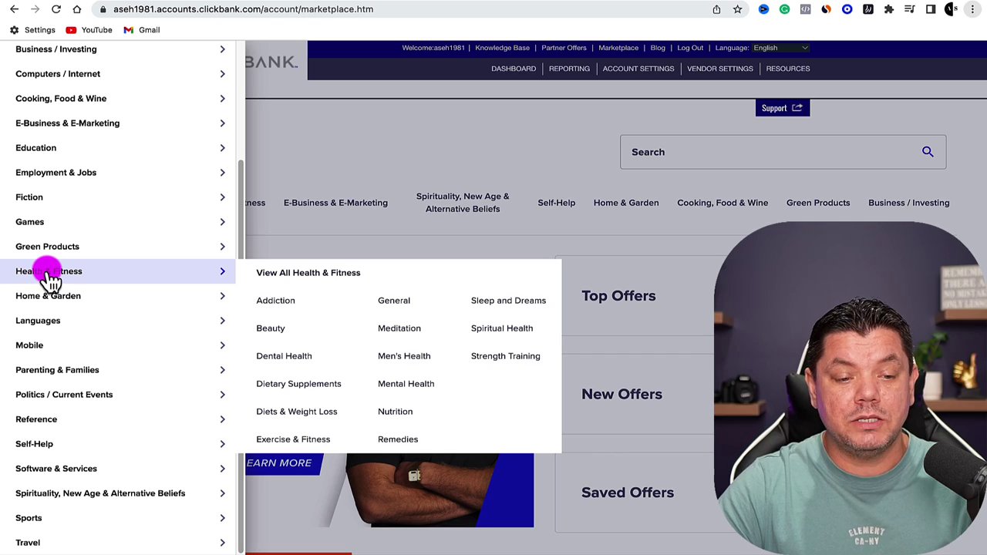
pyautogui.click(48, 280)
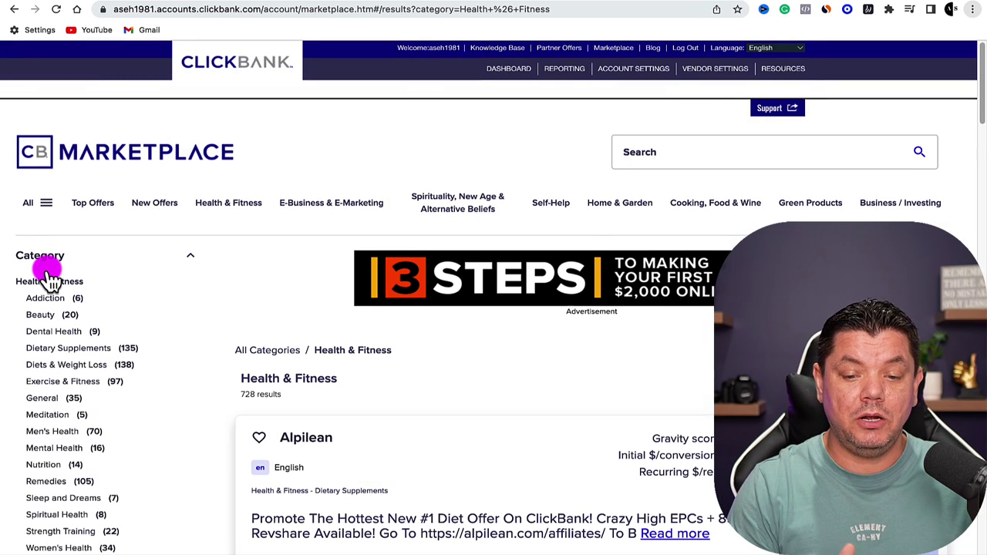
pyautogui.scroll(-3, 430, 326)
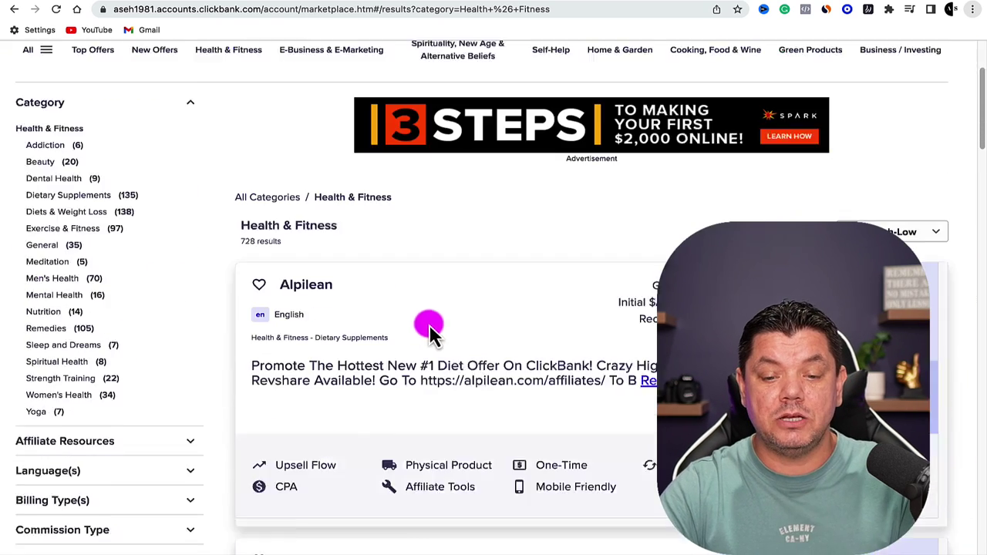
pyautogui.scroll(-2, 378, 220)
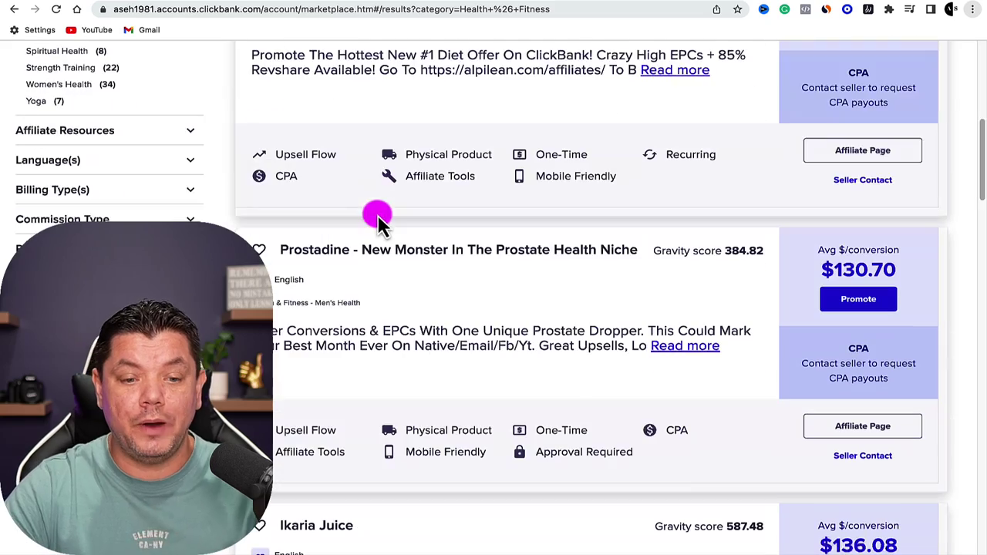
pyautogui.scroll(-6, 405, 245)
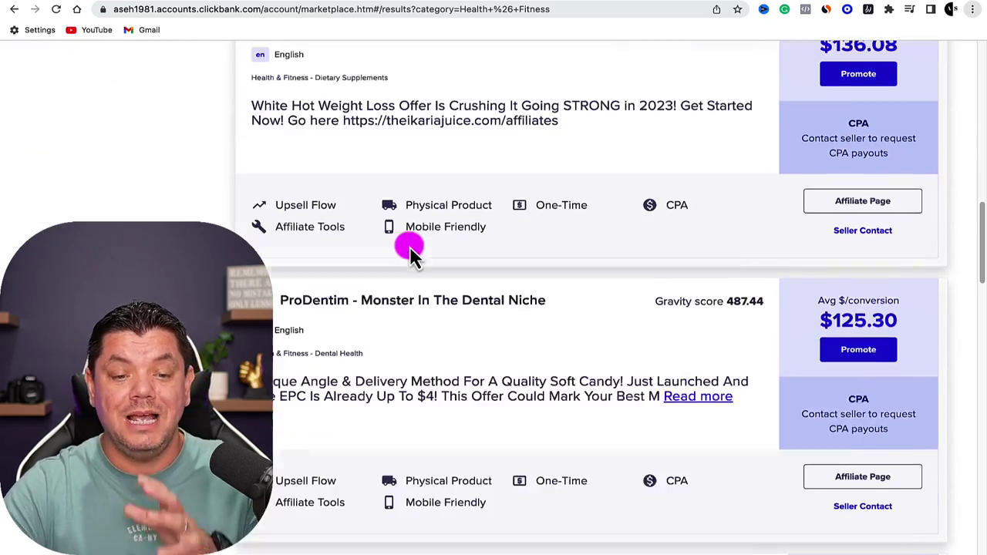
pyautogui.scroll(15, 411, 246)
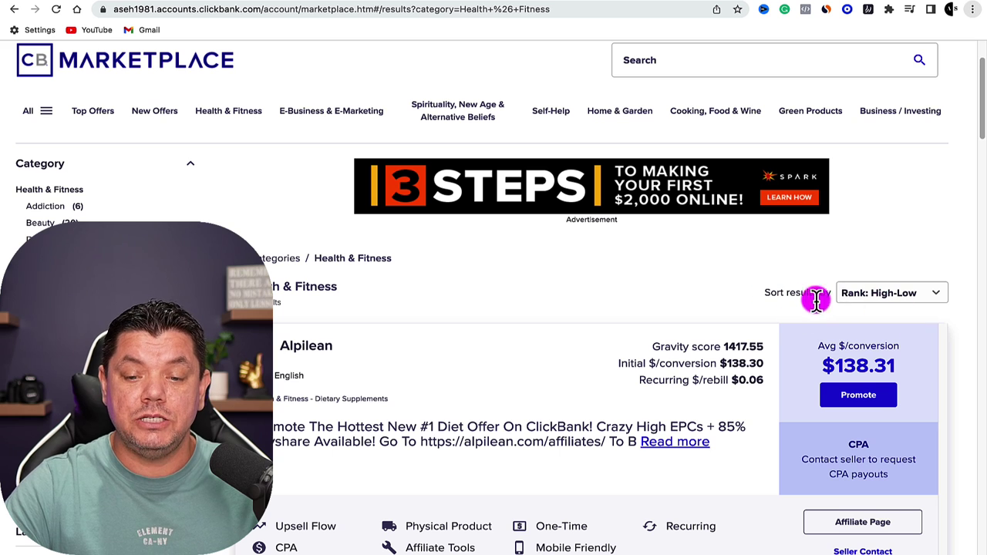
# Step: Sort the Health & Fitness offers by Gravity: High-Low
pyautogui.moveTo(766, 293); pyautogui.dragTo(830, 292)
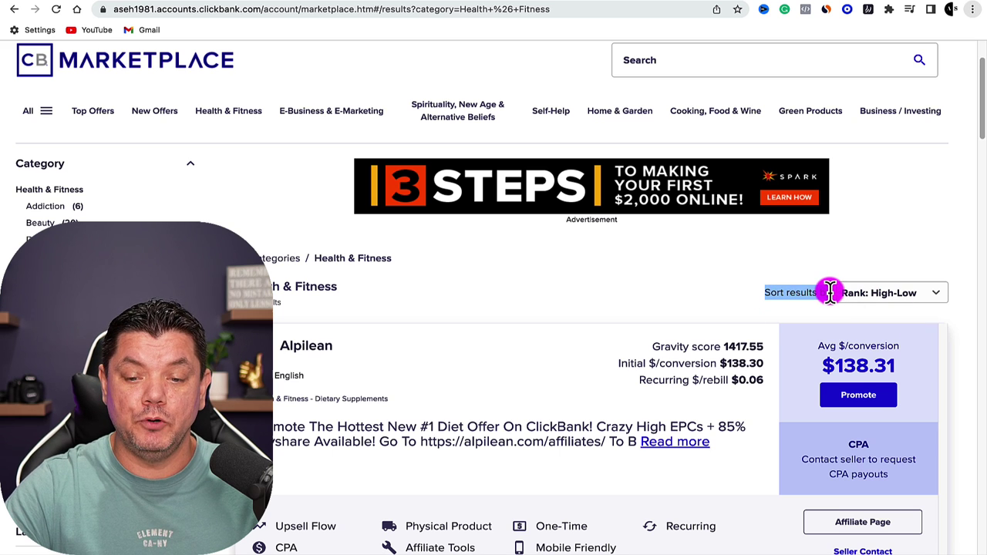
pyautogui.click(891, 290)
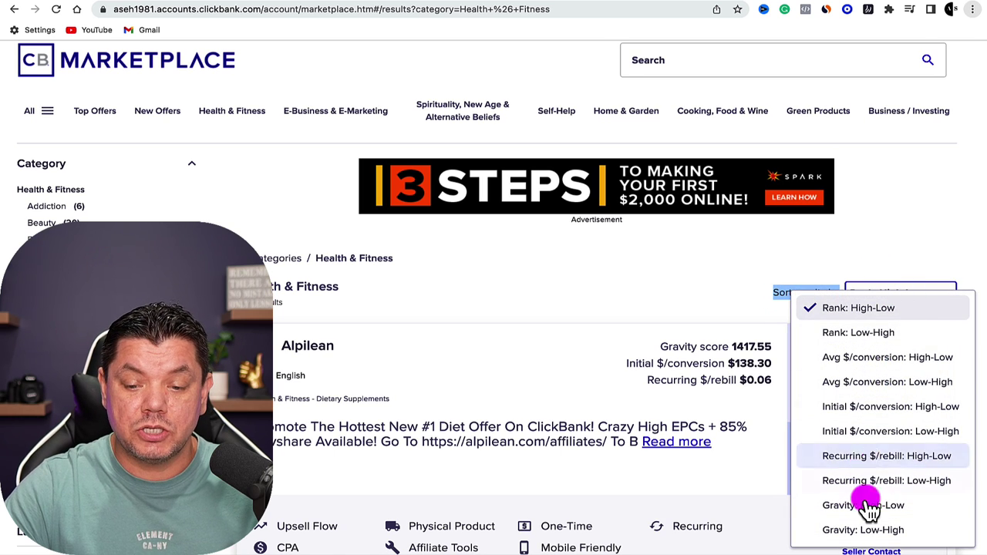
pyautogui.click(869, 506)
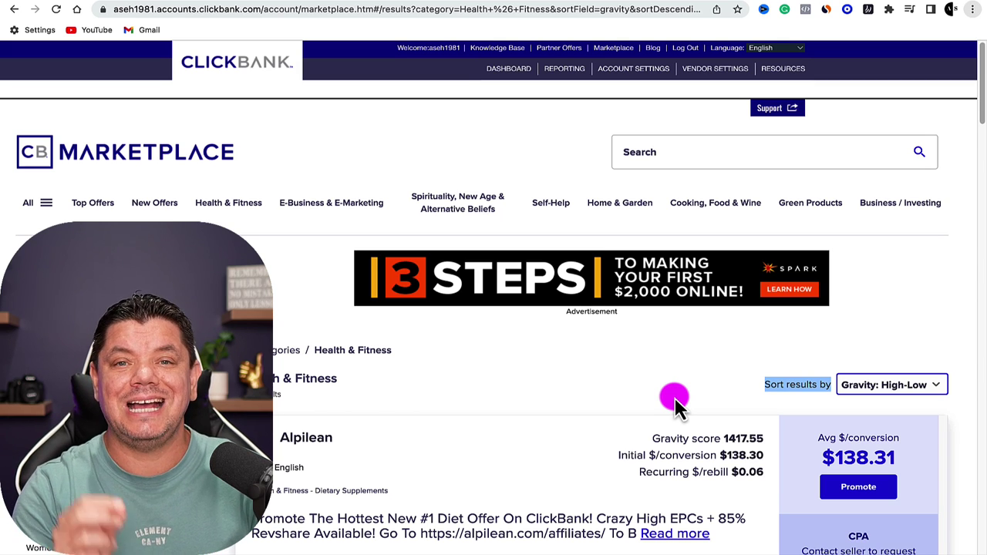
pyautogui.scroll(-5, 650, 412)
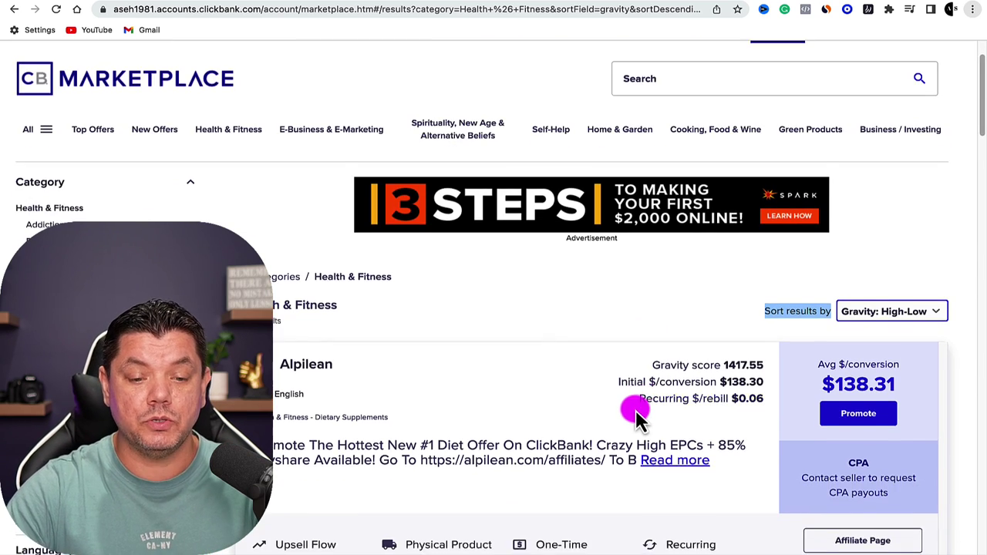
# Step: Compare the gravity scores and average earnings per conversion of the top-ranked Health & Fitness offers, including what the gravity score means
pyautogui.scroll(3, 506, 328)
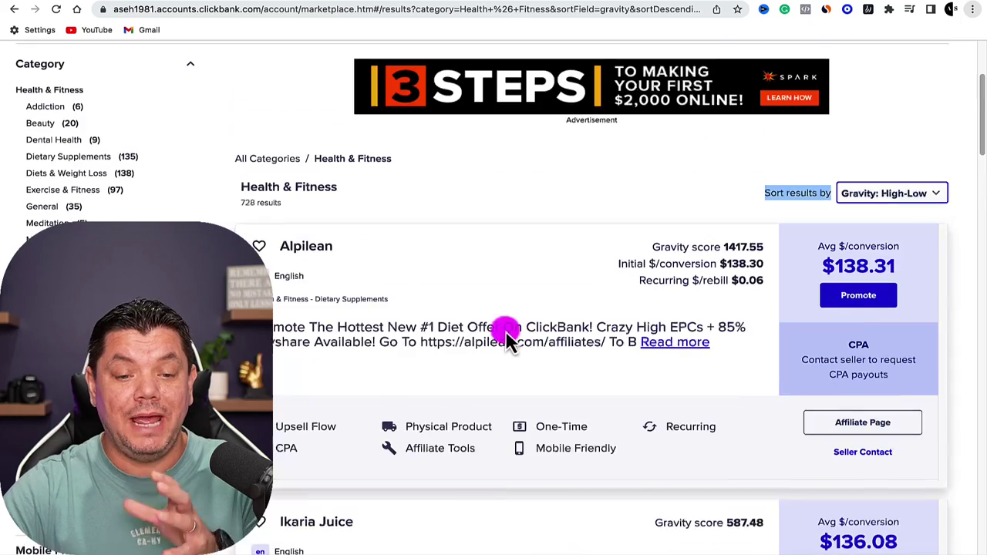
pyautogui.scroll(-4, 503, 266)
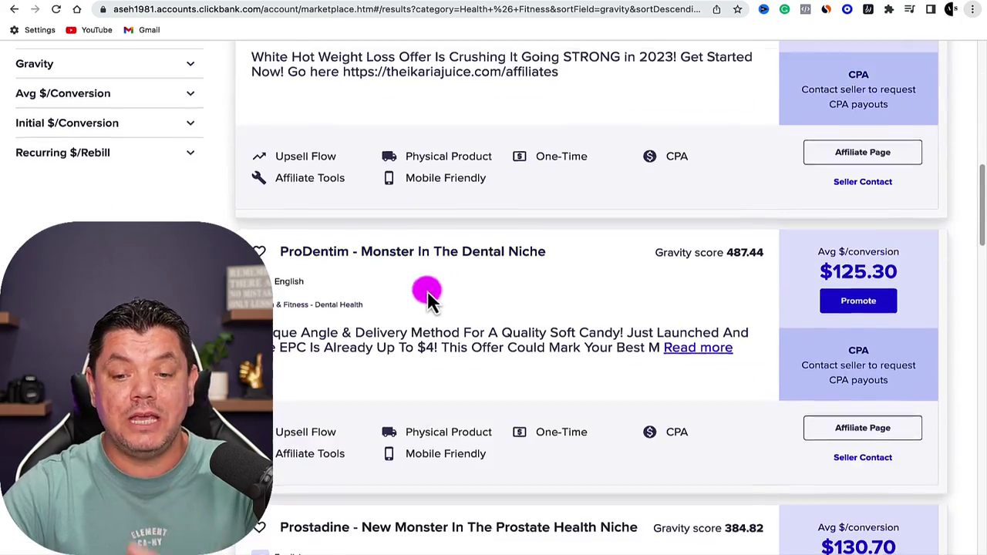
pyautogui.scroll(-4, 460, 289)
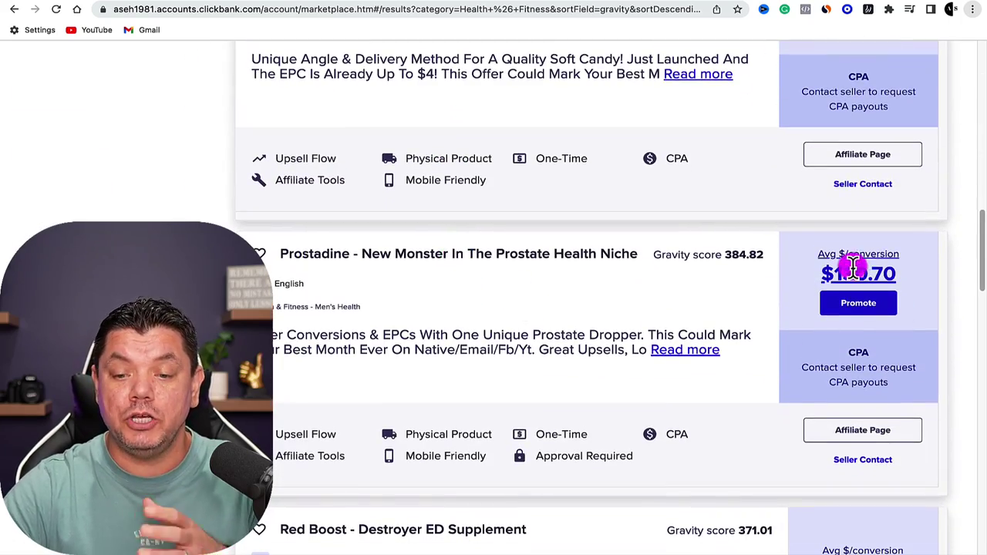
pyautogui.moveTo(855, 280)
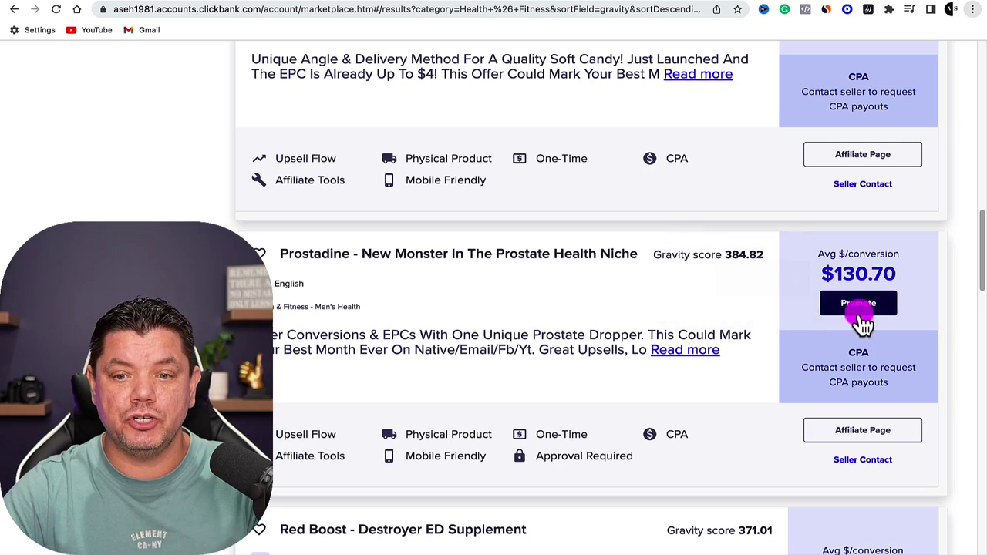
pyautogui.scroll(5, 859, 320)
pyautogui.scroll(3, 842, 312)
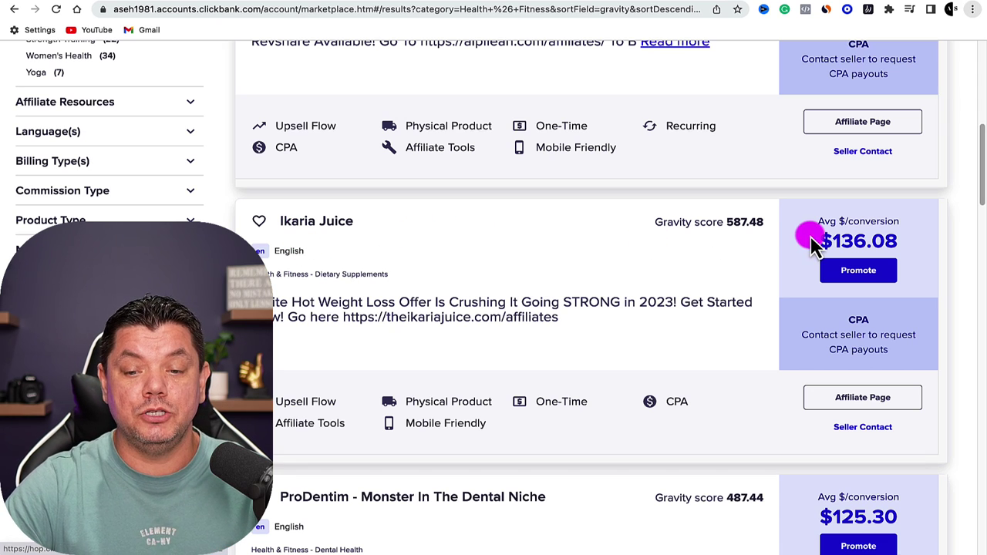
pyautogui.moveTo(846, 228)
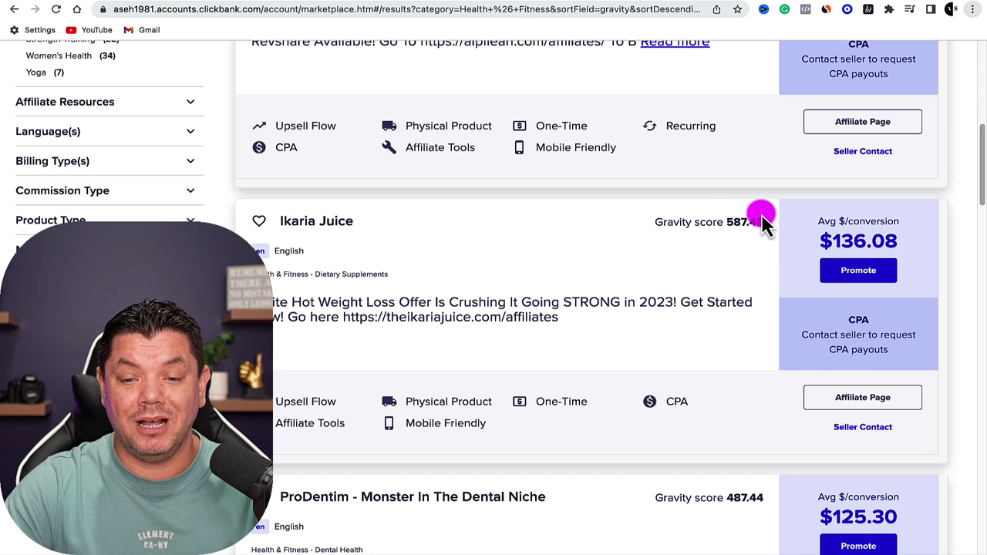
pyautogui.moveTo(753, 228)
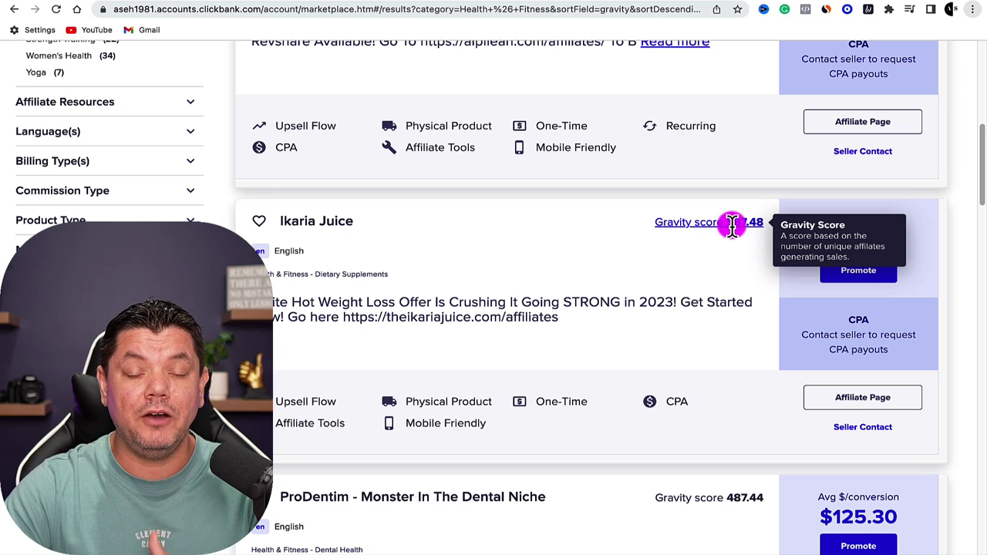
pyautogui.scroll(3, 739, 271)
pyautogui.moveTo(739, 171)
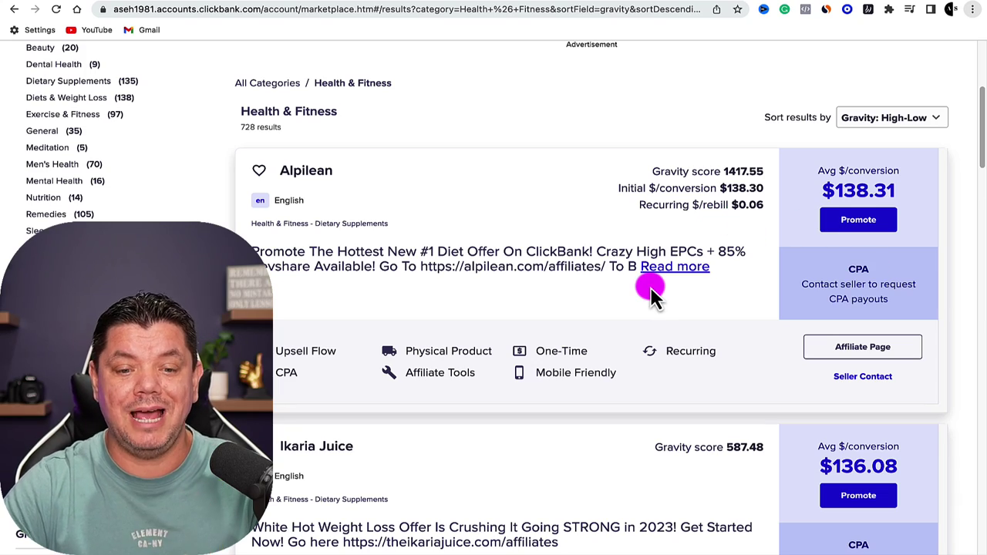
# Step: Look through the remaining Health & Fitness offers on the first results page
pyautogui.scroll(-10, 650, 294)
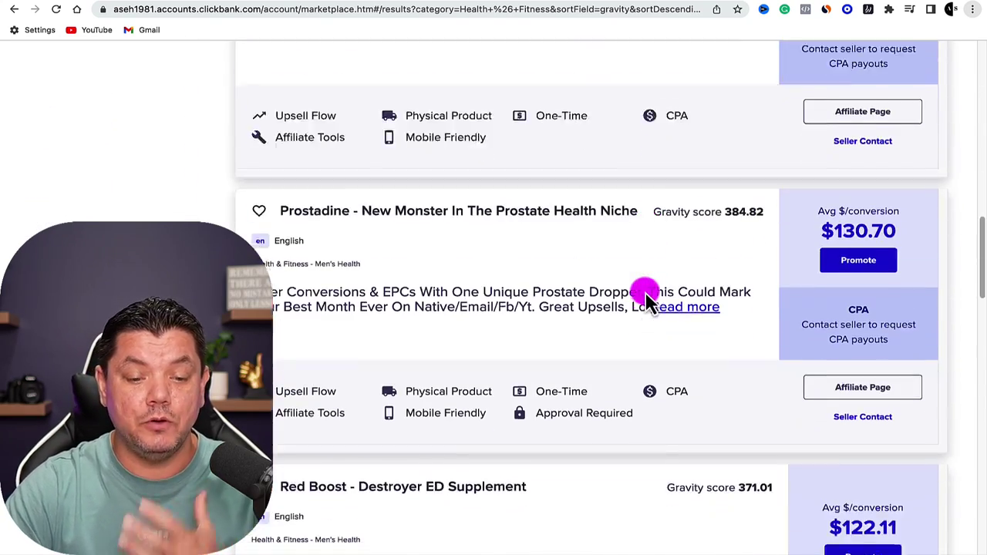
pyautogui.scroll(-10, 647, 297)
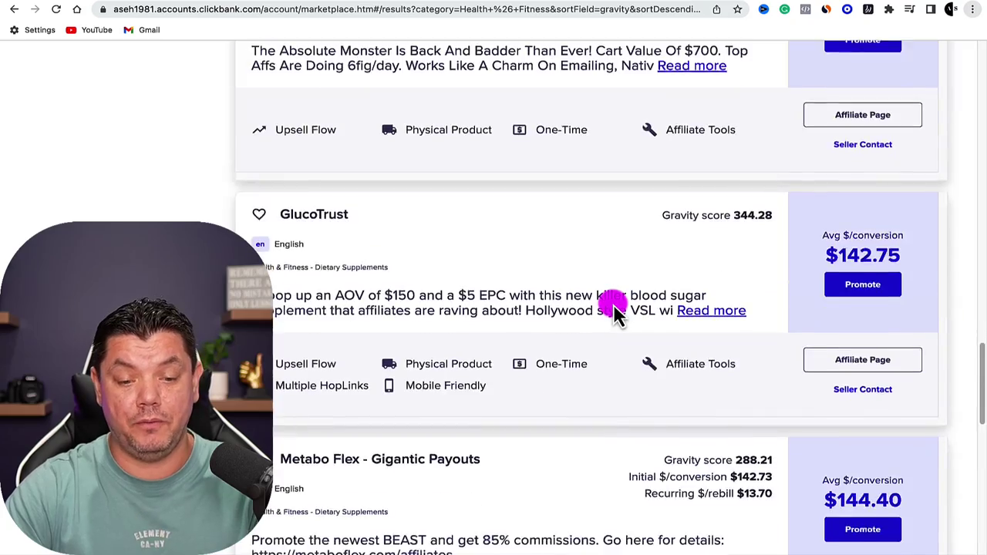
pyautogui.scroll(-10, 613, 312)
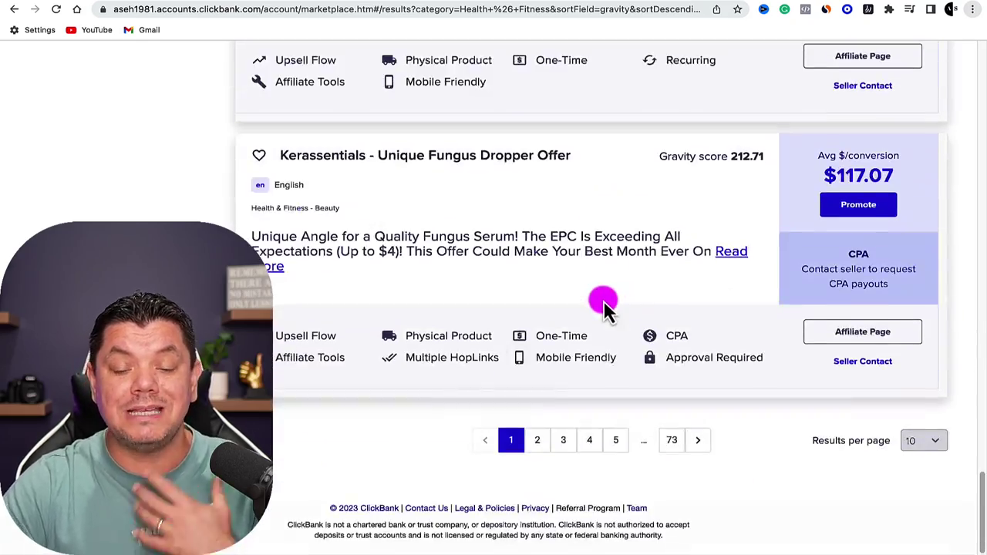
pyautogui.scroll(20, 606, 313)
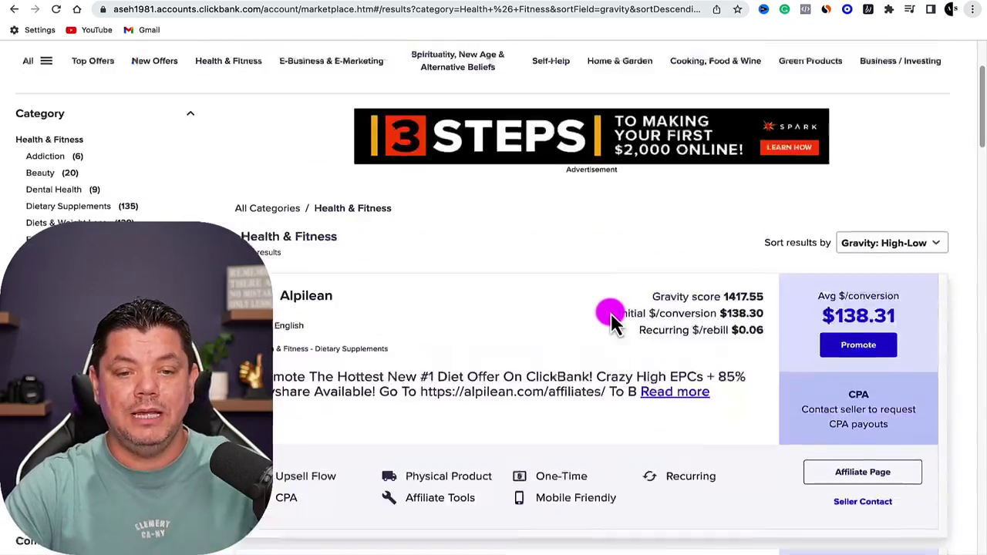
# Step: Search the marketplace for "Smoothie diet" and find The Smoothie Diet: 21 Day Rapid Weight Loss Program offer
pyautogui.scroll(3, 611, 314)
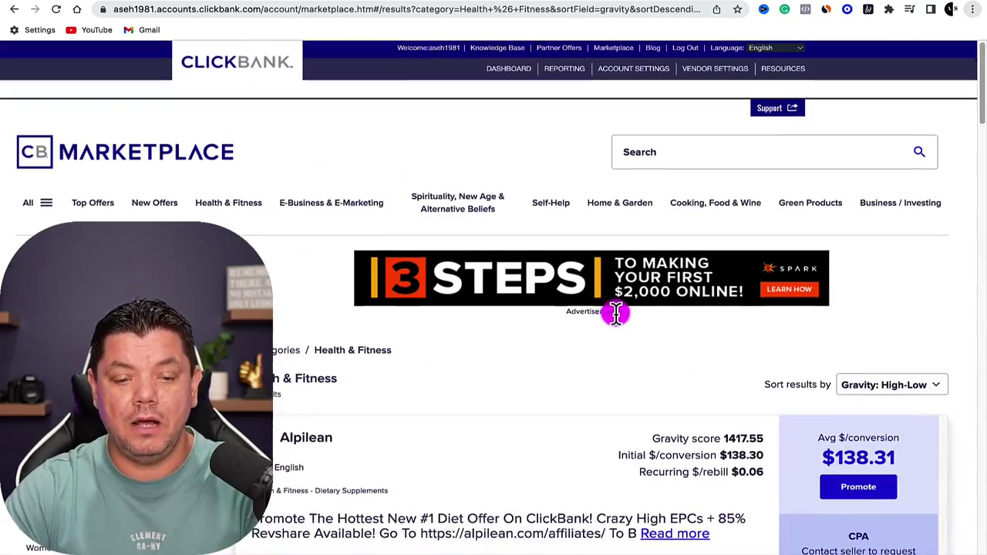
pyautogui.click(654, 158)
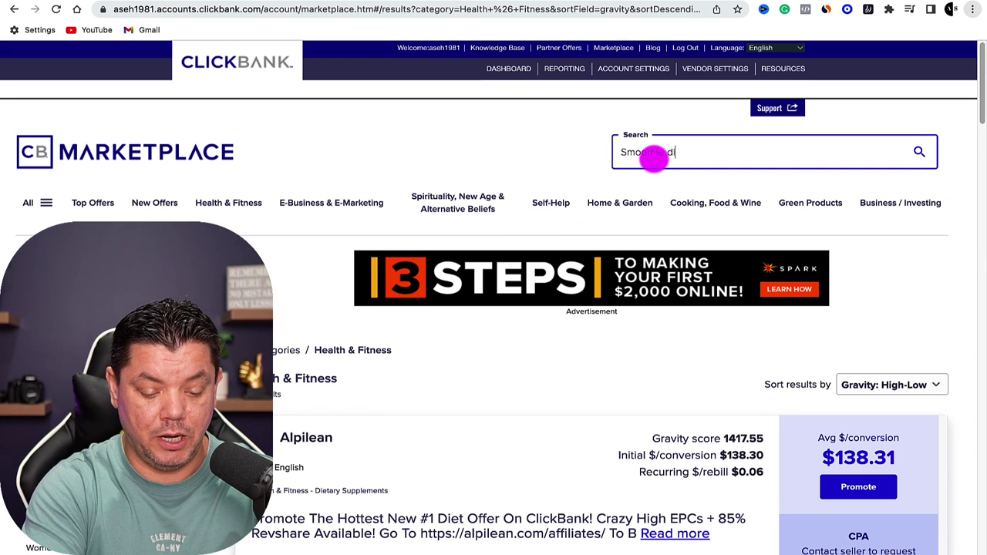
pyautogui.press('Return')
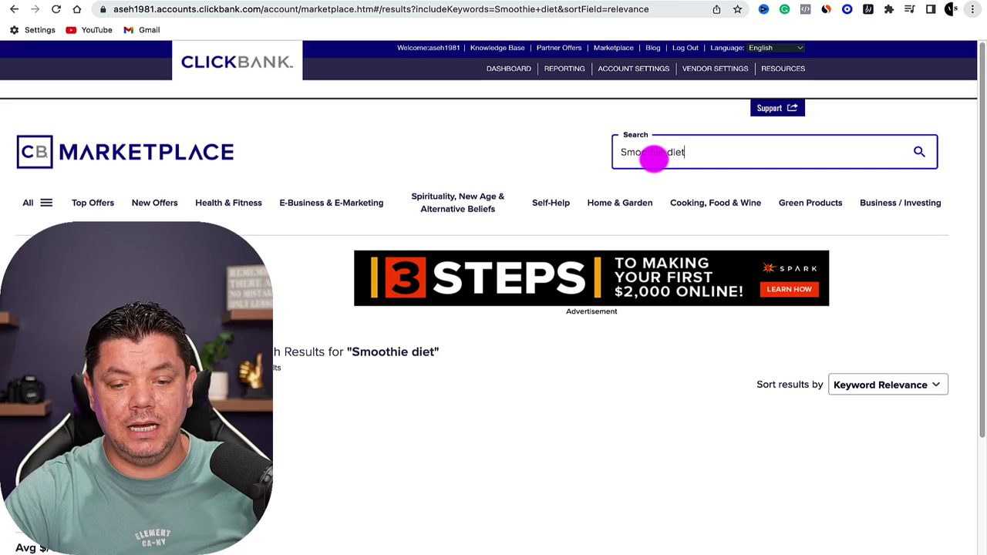
pyautogui.scroll(-4, 604, 289)
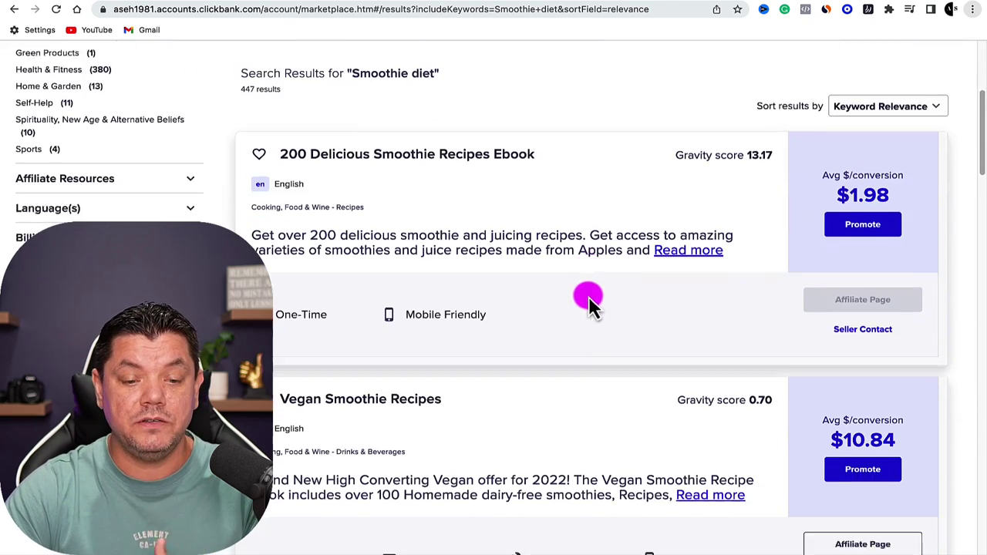
pyautogui.scroll(-6, 589, 298)
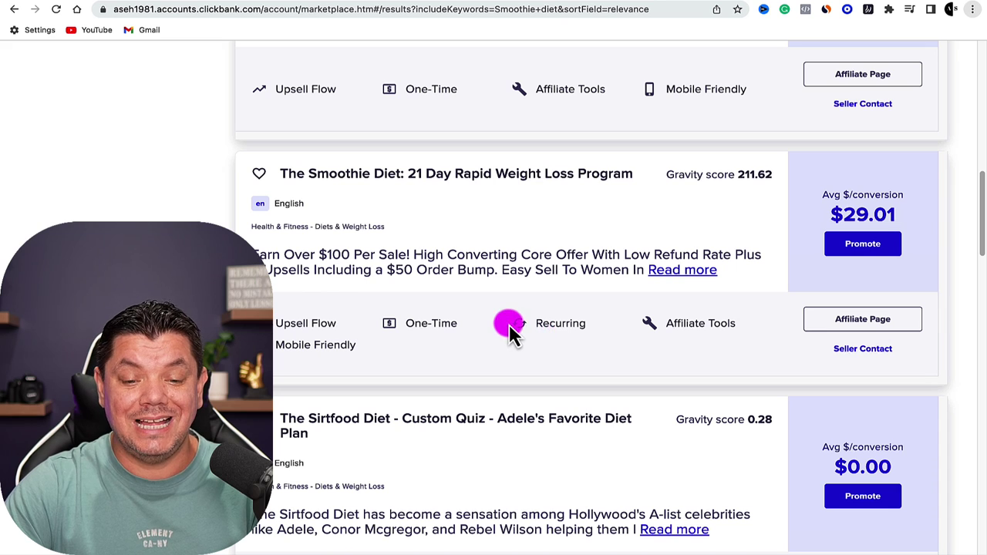
pyautogui.moveTo(509, 324); pyautogui.dragTo(575, 322)
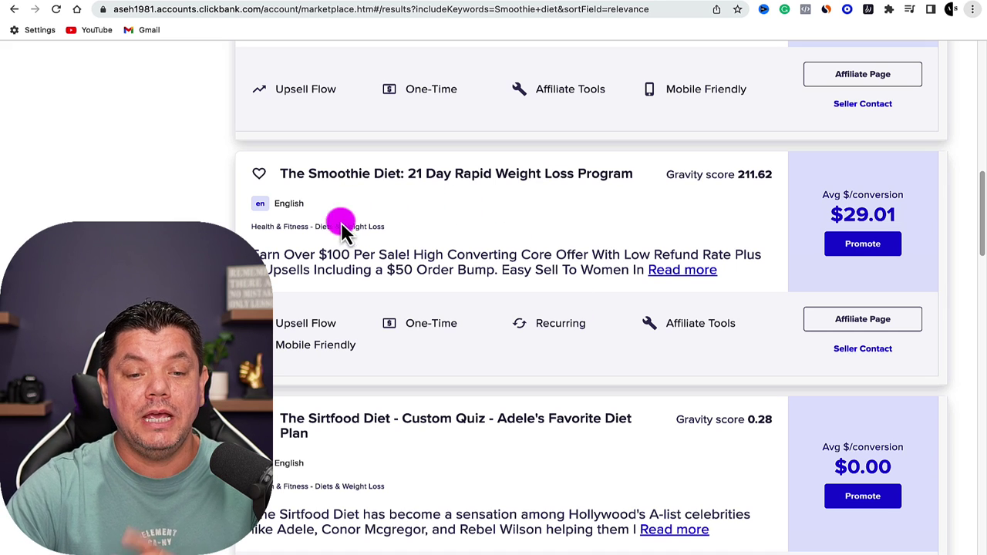
pyautogui.scroll(1, 378, 228)
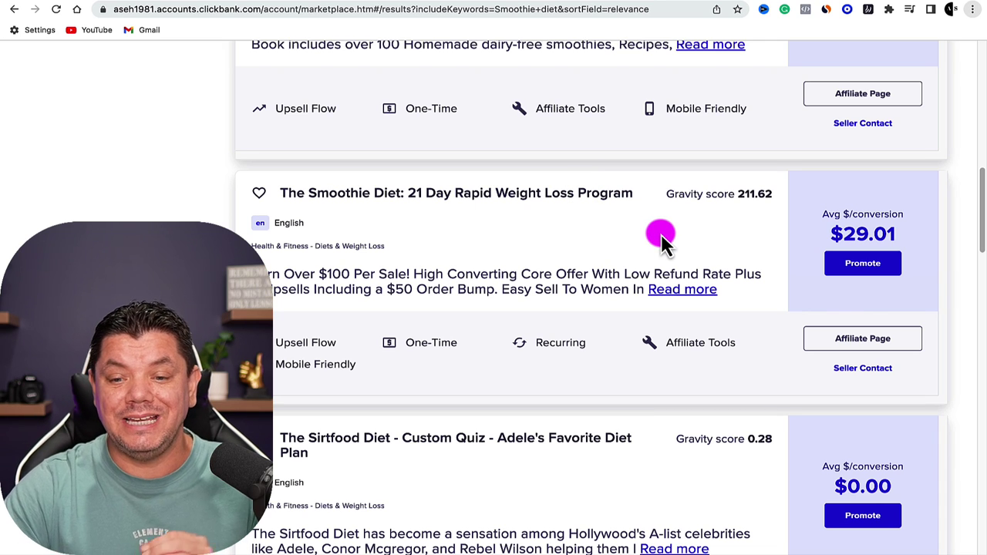
# Step: Create a HopLink without a tracking ID for The Smoothie Diet: 21 Day Rapid Weight Loss Program, copy it, and close the dialog
pyautogui.click(863, 266)
pyautogui.click(511, 395)
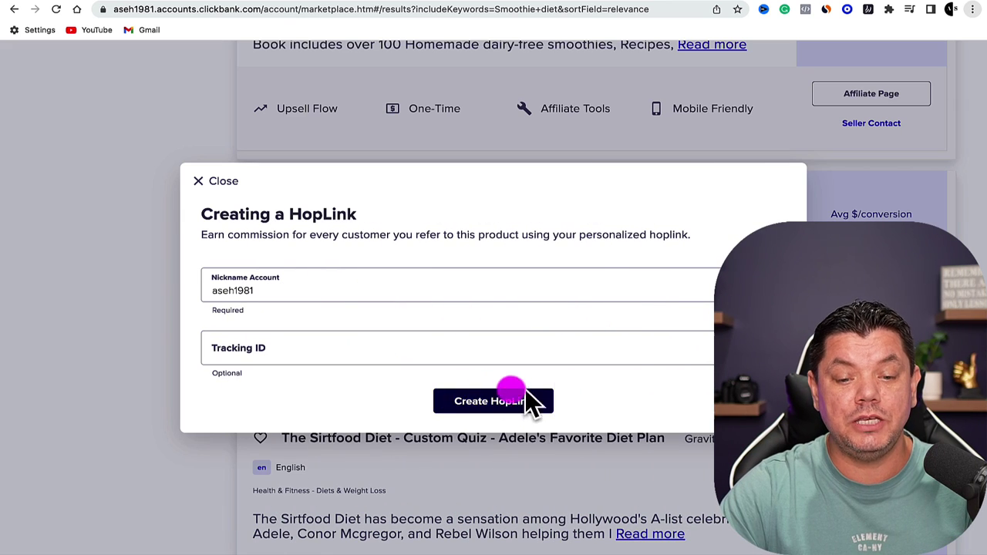
pyautogui.click(480, 402)
pyautogui.click(273, 431)
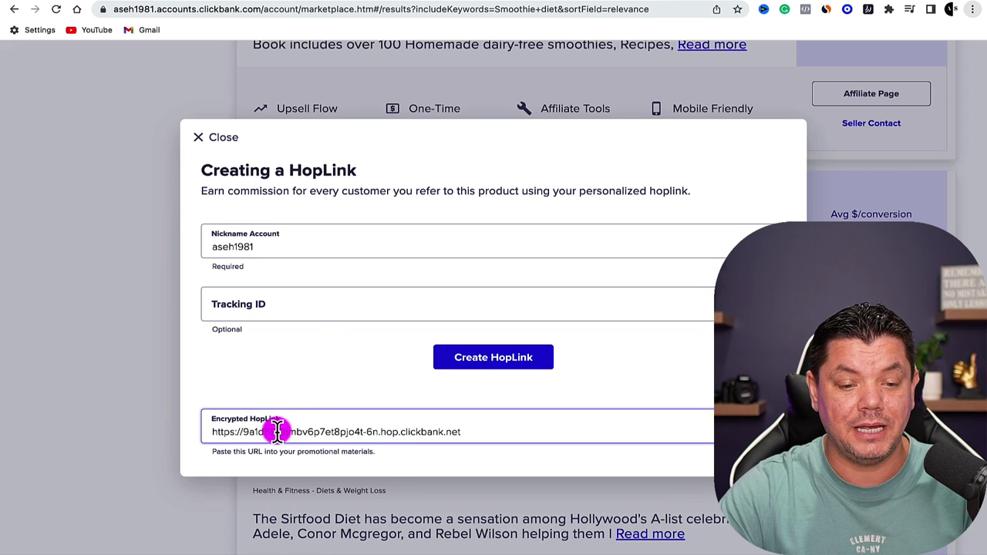
pyautogui.moveTo(465, 432); pyautogui.dragTo(203, 434)
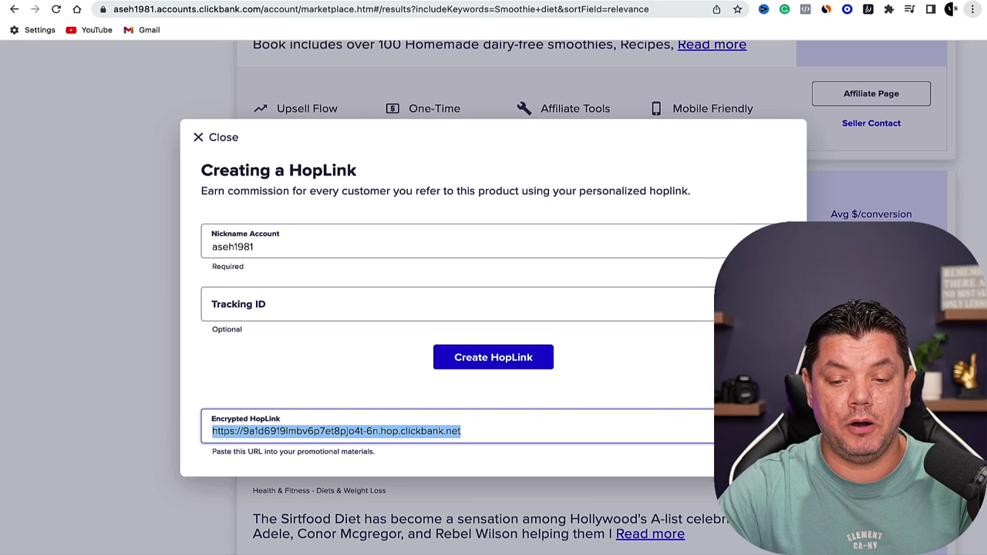
pyautogui.press('super+c')
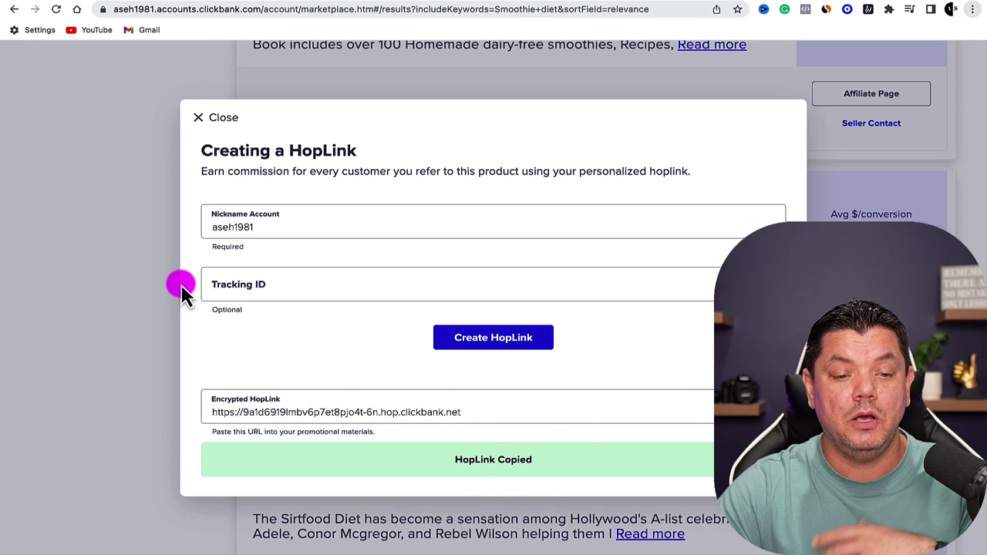
pyautogui.click(115, 265)
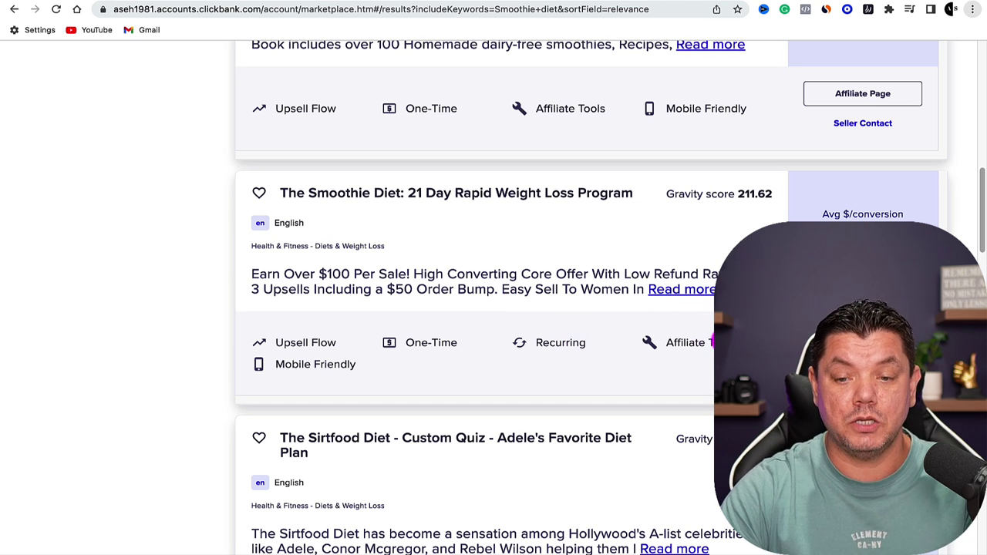
# Step: Look over the other smoothie-related offers in the "Smoothie diet" search results
pyautogui.scroll(1, 447, 337)
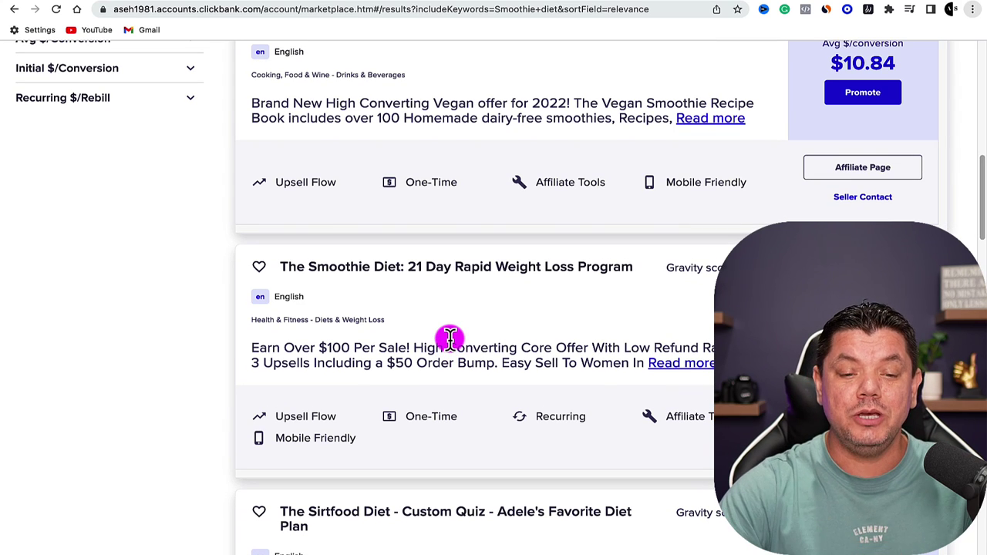
pyautogui.scroll(4, 529, 362)
pyautogui.scroll(-5, 523, 378)
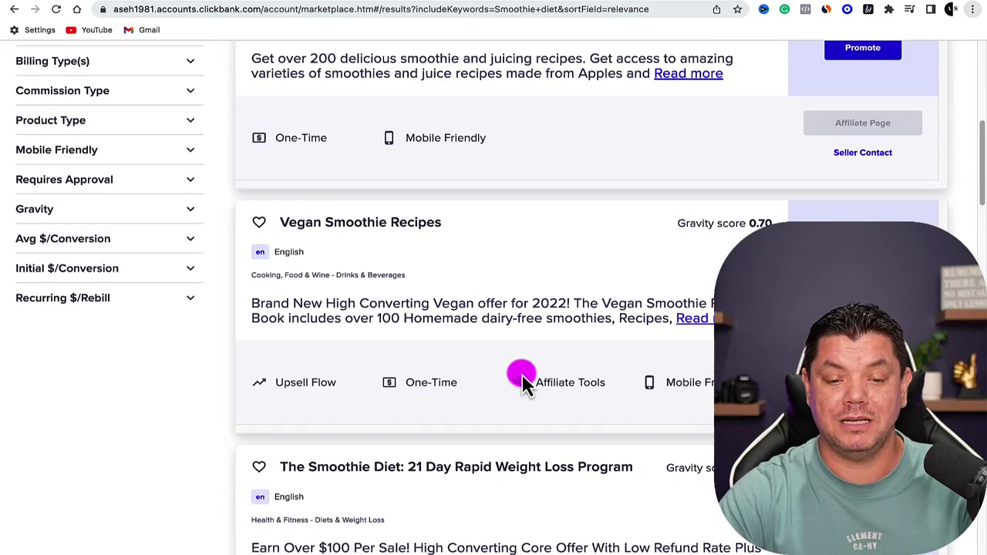
pyautogui.scroll(5, 434, 297)
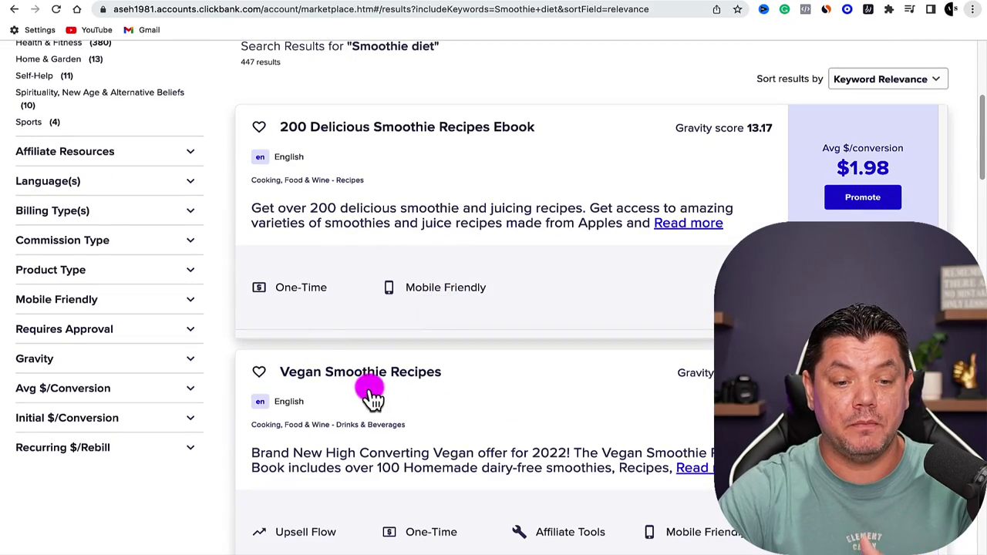
pyautogui.scroll(3, 383, 412)
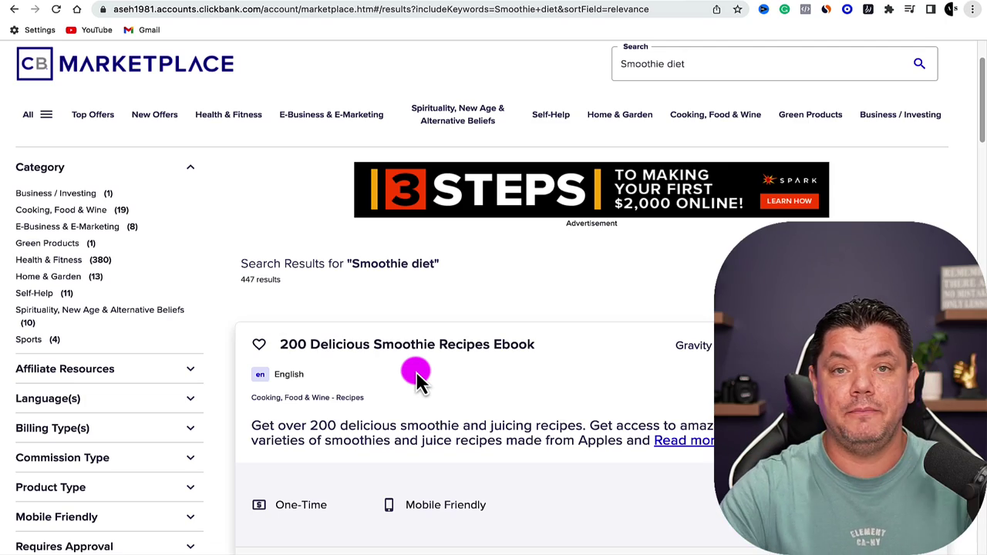
pyautogui.scroll(-4, 525, 378)
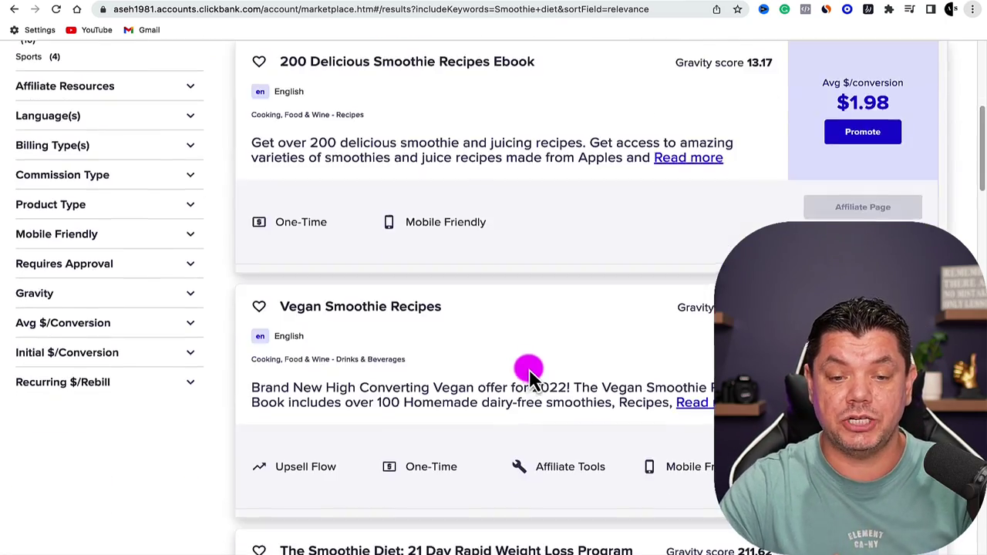
pyautogui.scroll(5, 529, 375)
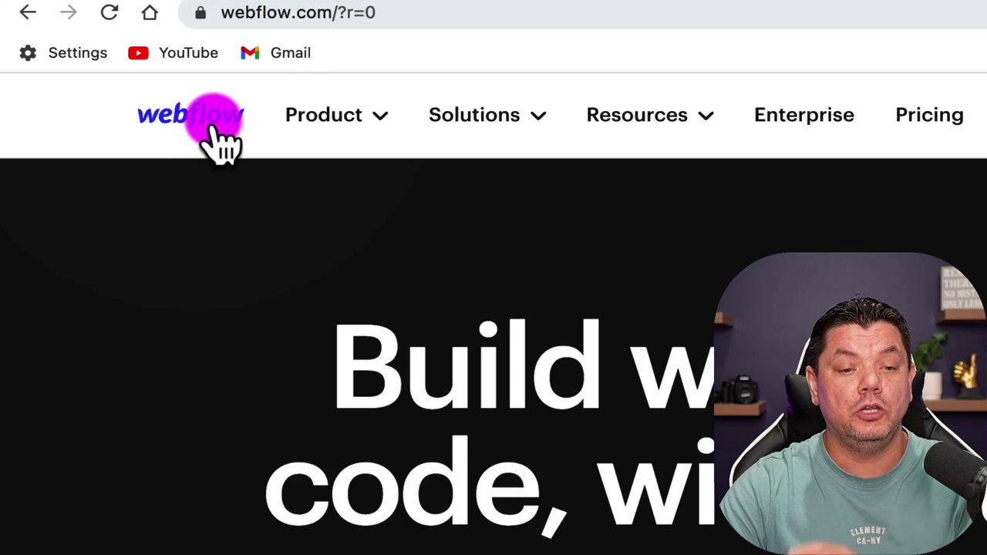
# Step: Reload the Webflow homepage and look over its website-building and marketing features
pyautogui.click(215, 130)
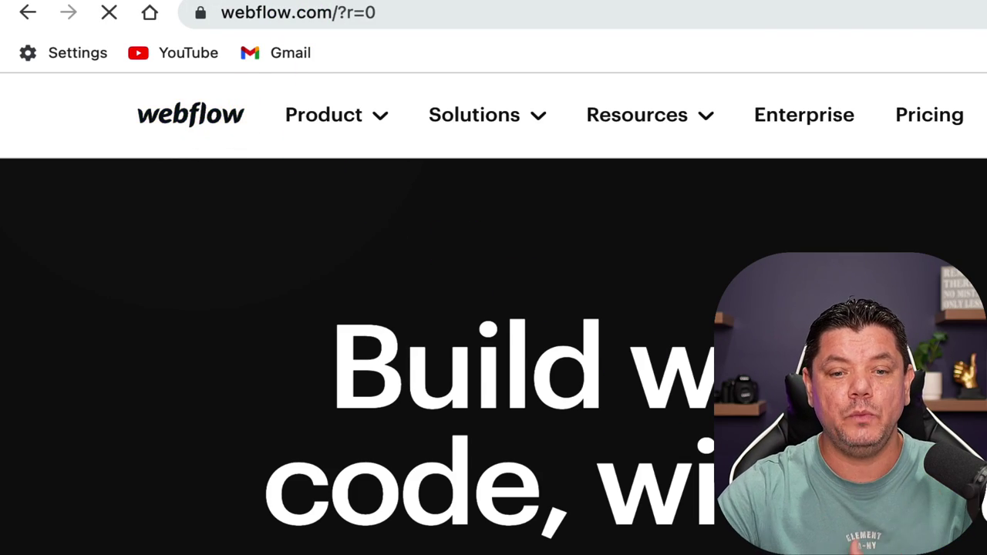
pyautogui.scroll(-5, 590, 251)
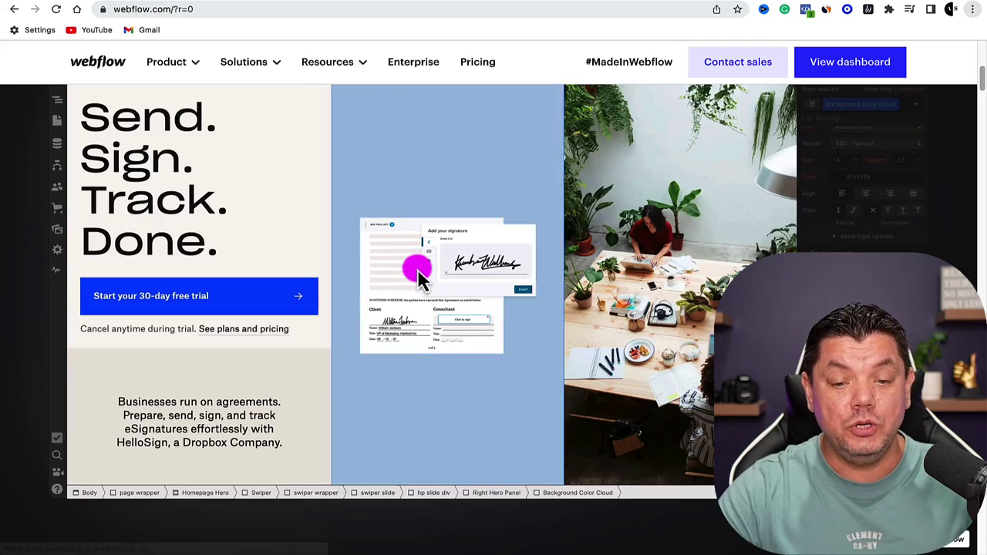
pyautogui.scroll(-5, 419, 270)
pyautogui.scroll(-3, 440, 270)
pyautogui.scroll(-12, 447, 262)
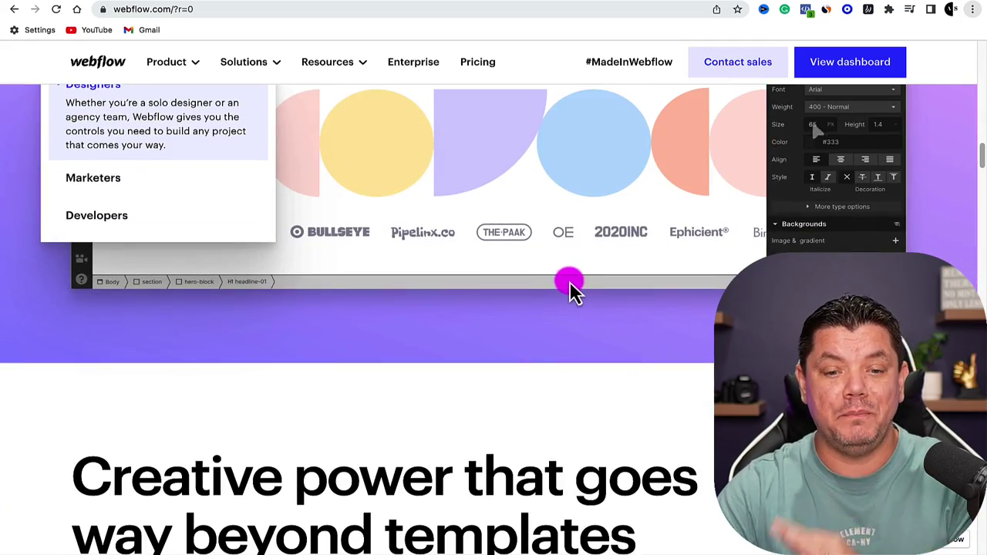
pyautogui.scroll(-13, 571, 286)
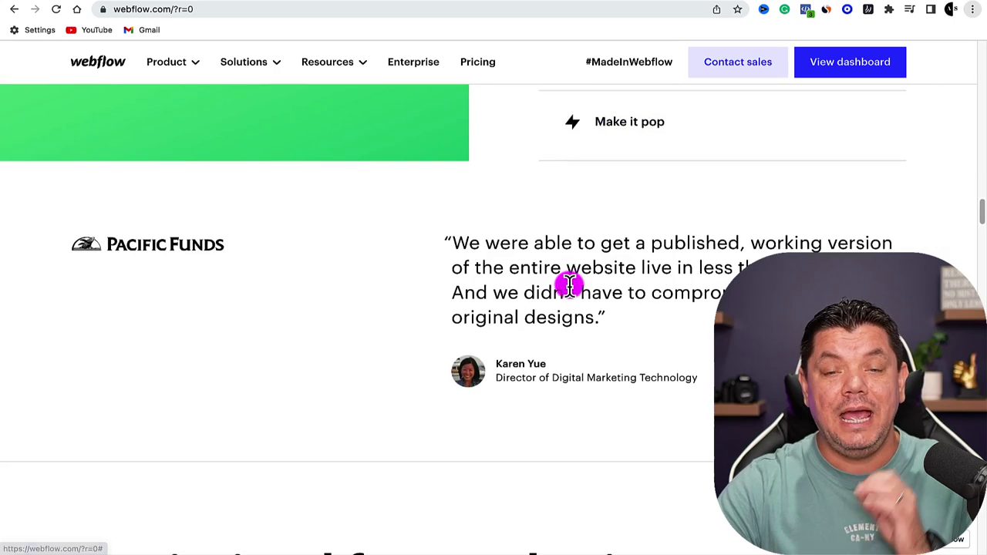
pyautogui.scroll(-3, 569, 289)
pyautogui.scroll(-7, 571, 293)
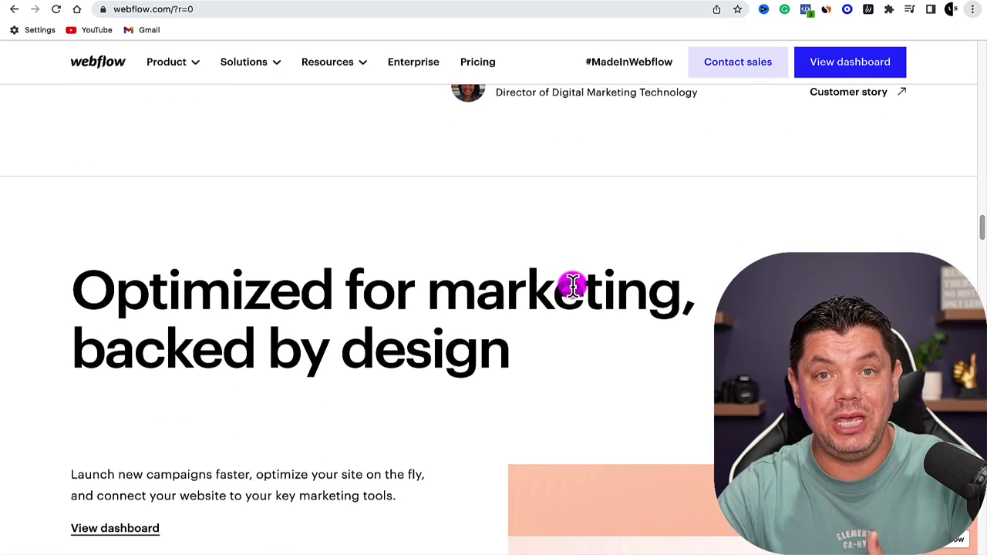
# Step: Finish looking over the Webflow homepage, get started for free, and begin a new site from the workspace dashboard
pyautogui.scroll(-1, 577, 292)
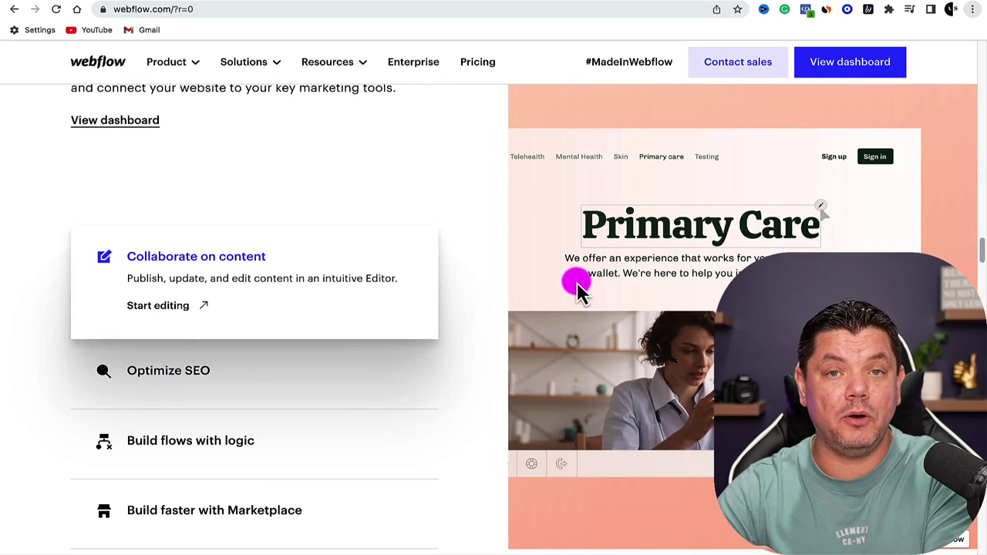
pyautogui.scroll(-9, 579, 289)
pyautogui.scroll(8, 590, 297)
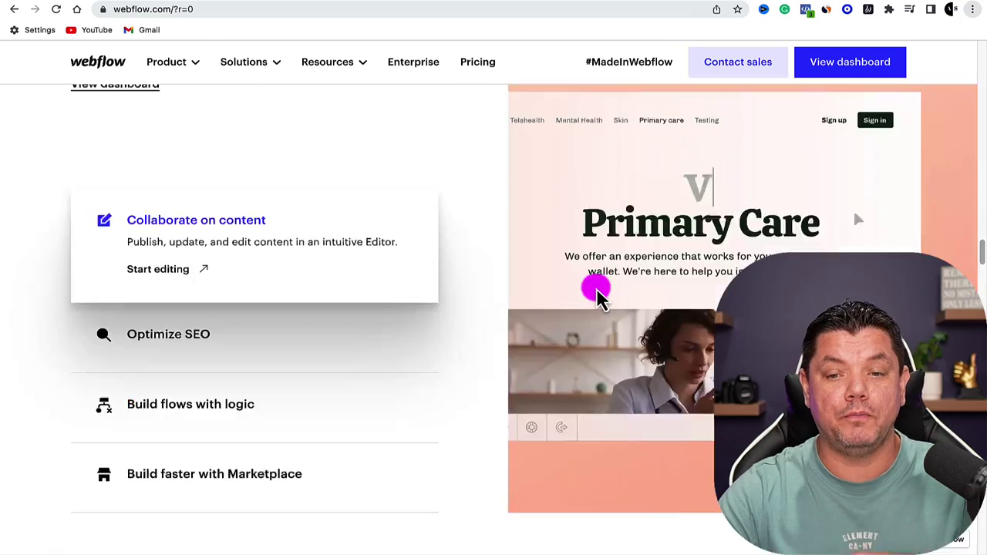
pyautogui.scroll(20, 598, 295)
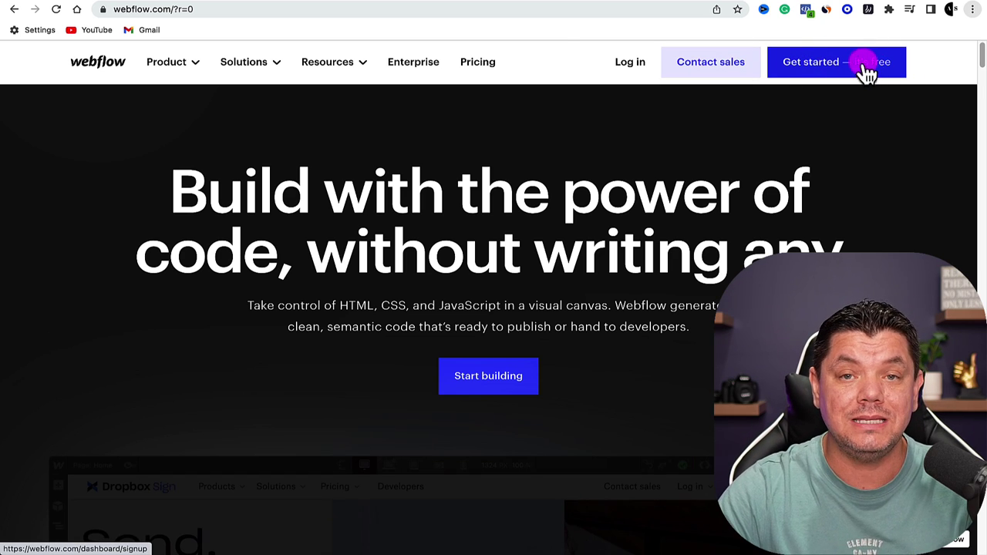
pyautogui.click(868, 68)
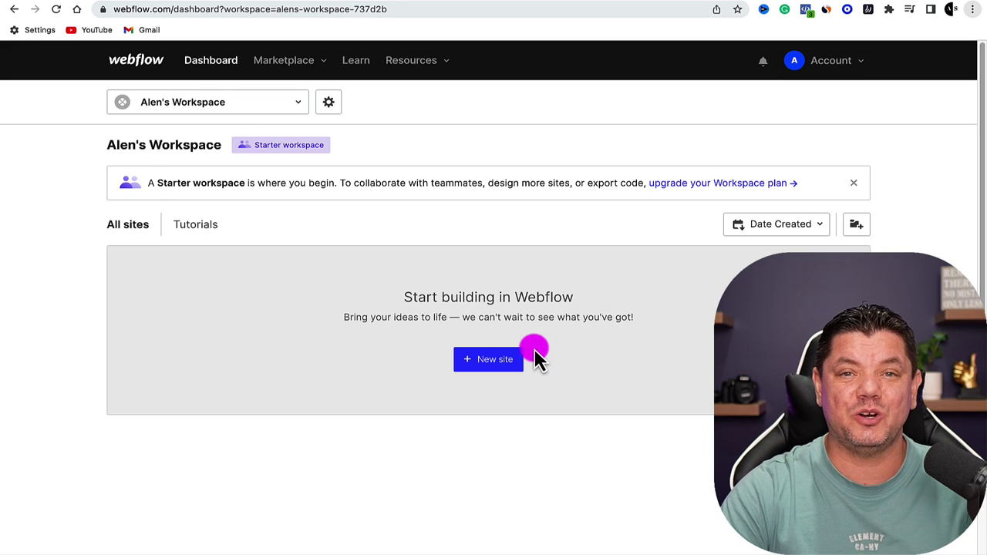
pyautogui.click(498, 365)
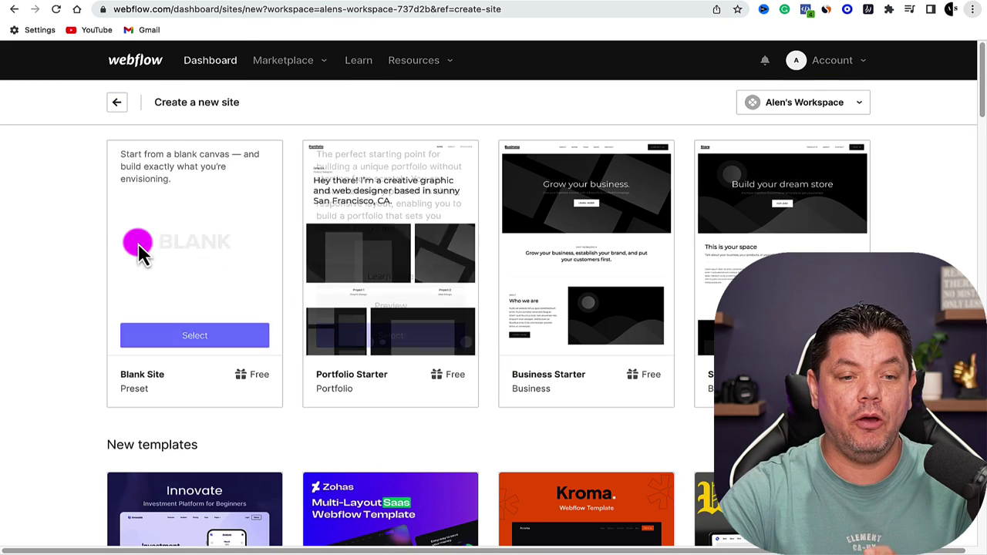
# Step: Look over the Blank Site, Portfolio, Business and Store starters and the paid designs under New templates
pyautogui.moveTo(359, 165)
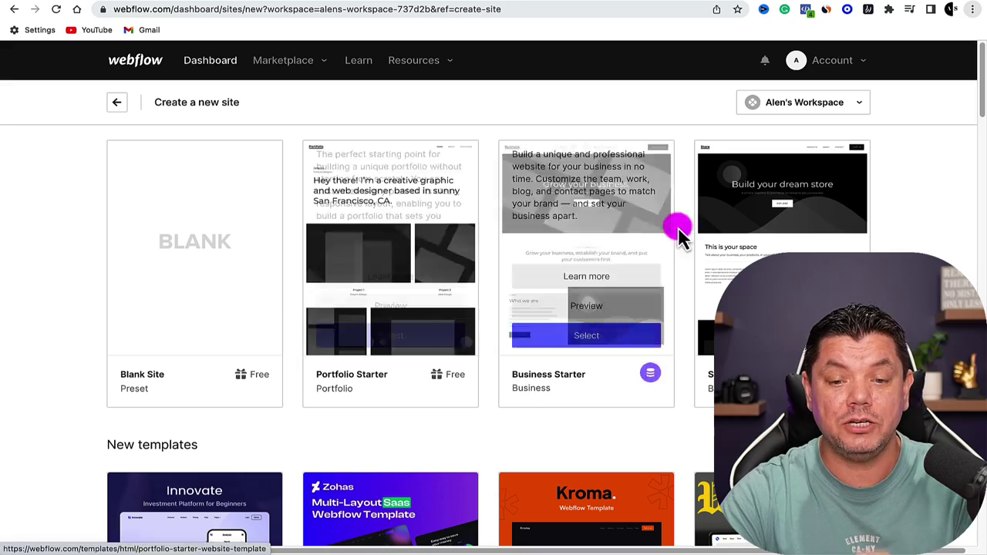
pyautogui.moveTo(635, 205)
pyautogui.moveTo(730, 205)
pyautogui.scroll(-2, 733, 209)
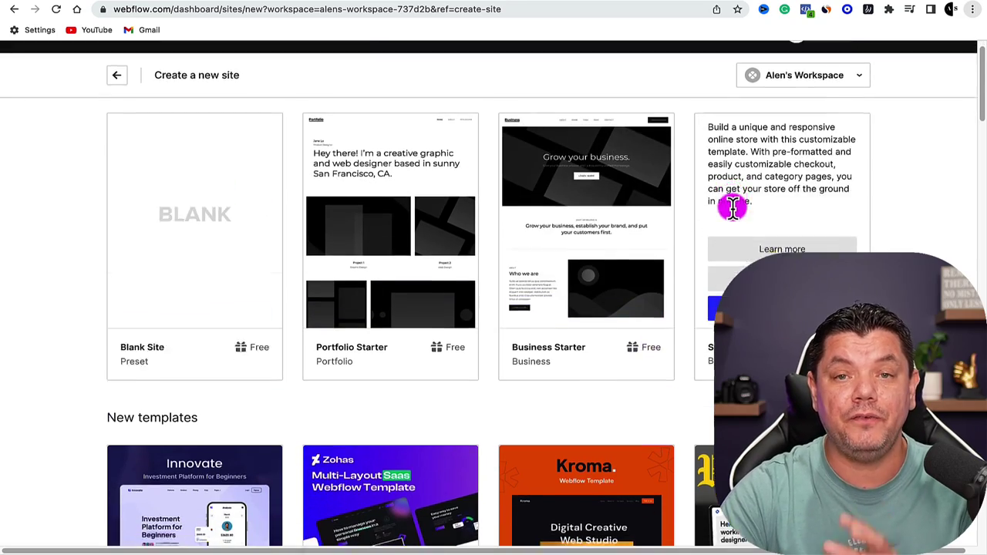
pyautogui.scroll(-3, 671, 212)
pyautogui.scroll(4, 517, 247)
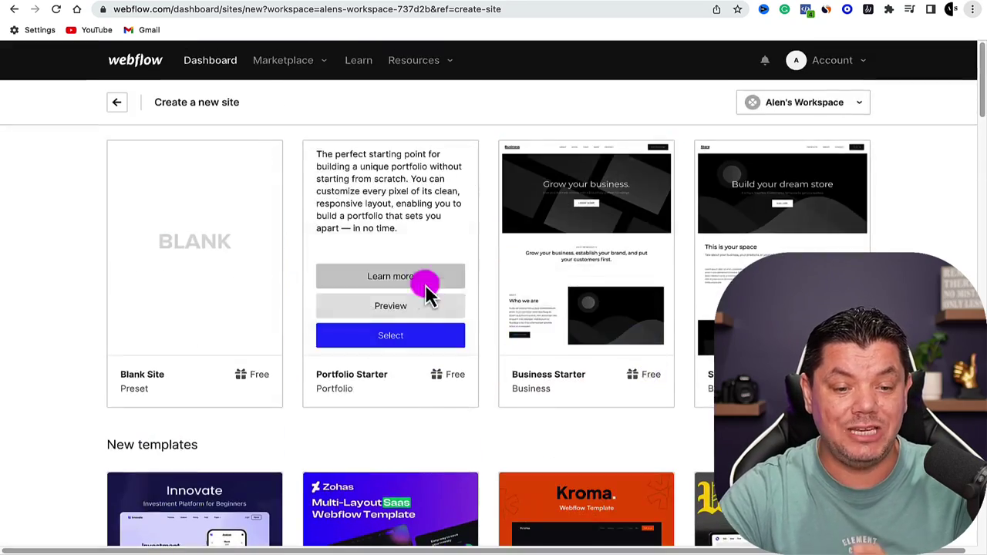
pyautogui.scroll(-1, 347, 287)
pyautogui.moveTo(417, 282)
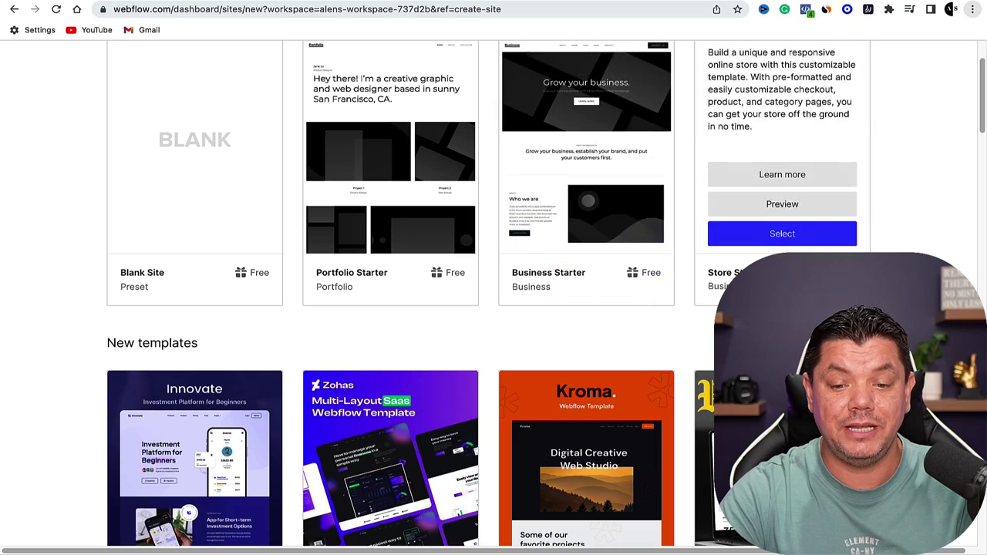
pyautogui.scroll(-5, 760, 253)
pyautogui.moveTo(760, 253)
pyautogui.scroll(-3, 760, 253)
pyautogui.scroll(3, 747, 249)
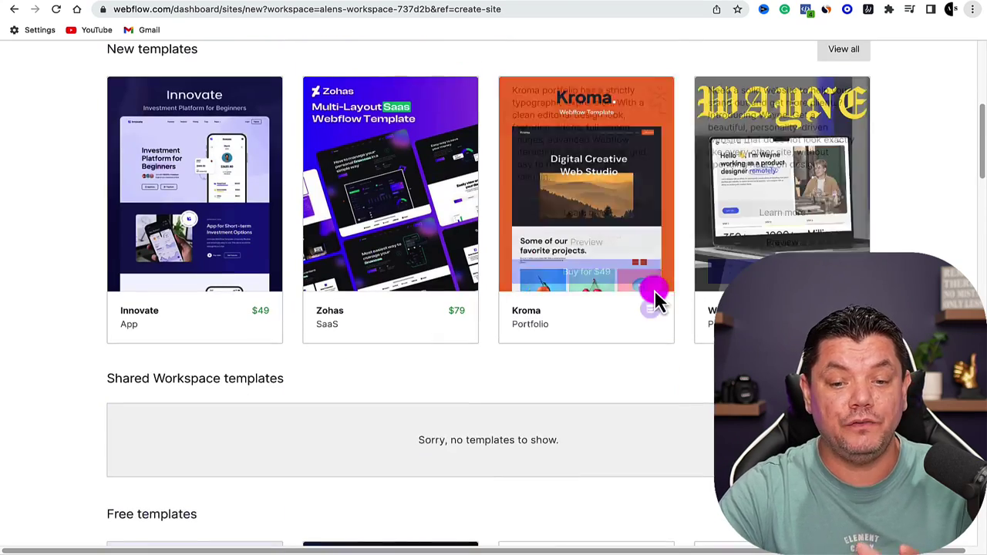
pyautogui.moveTo(454, 320)
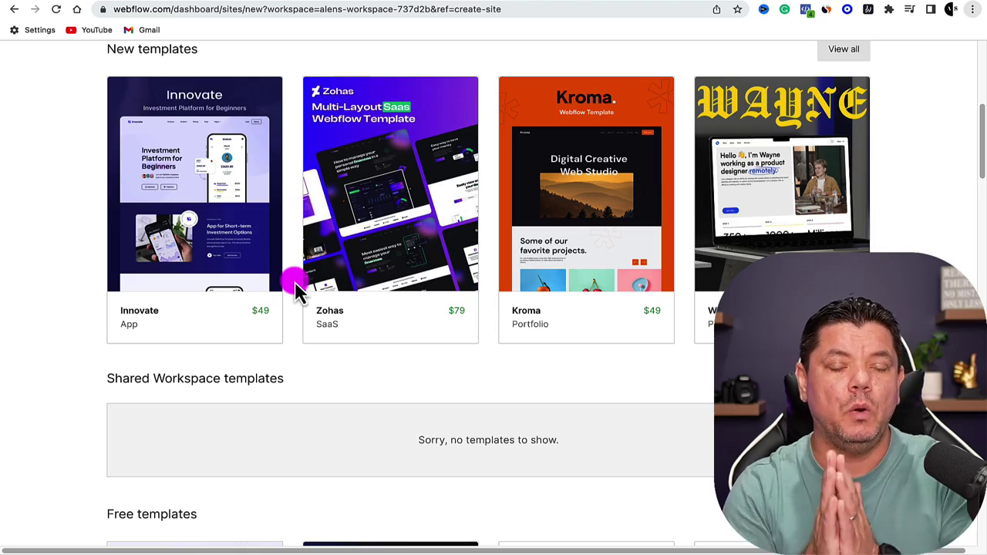
# Step: Browse the remaining template categories through to the popular tags, and return to the Free templates section
pyautogui.scroll(-5, 409, 270)
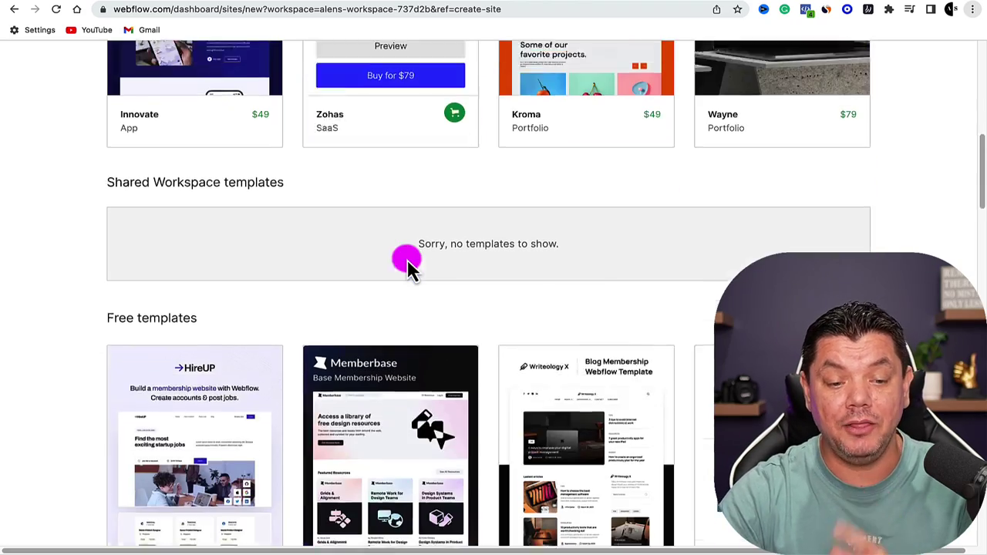
pyautogui.scroll(-20, 408, 266)
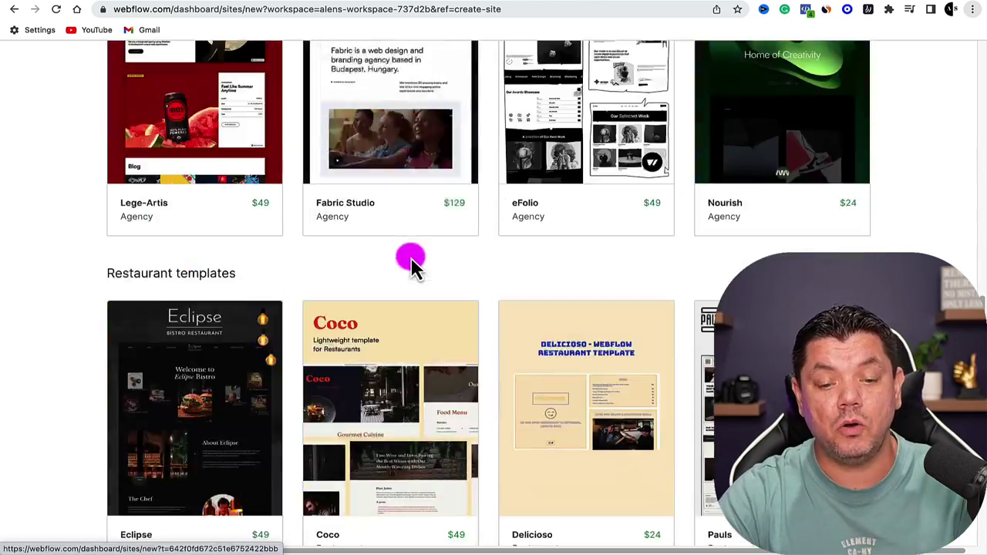
pyautogui.scroll(2, 413, 266)
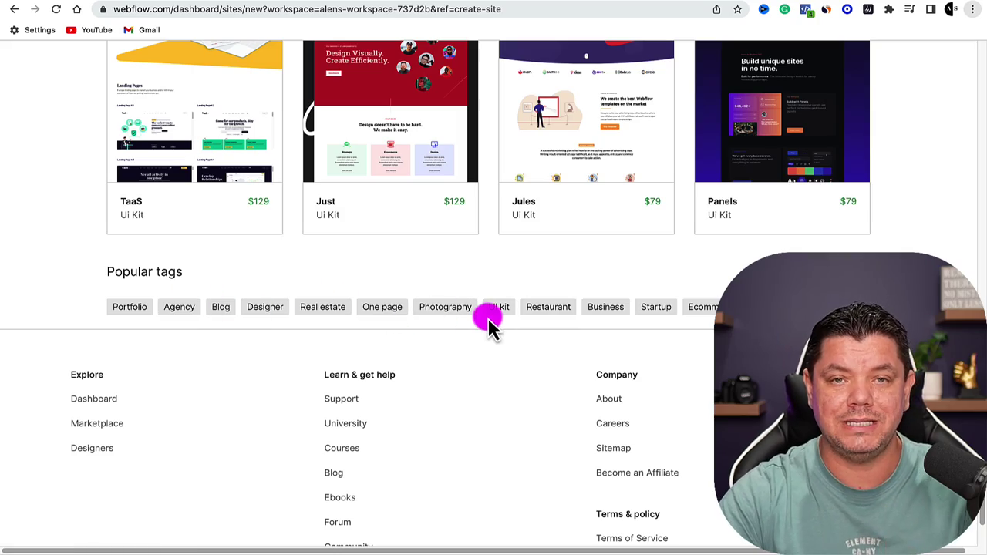
pyautogui.scroll(20, 529, 347)
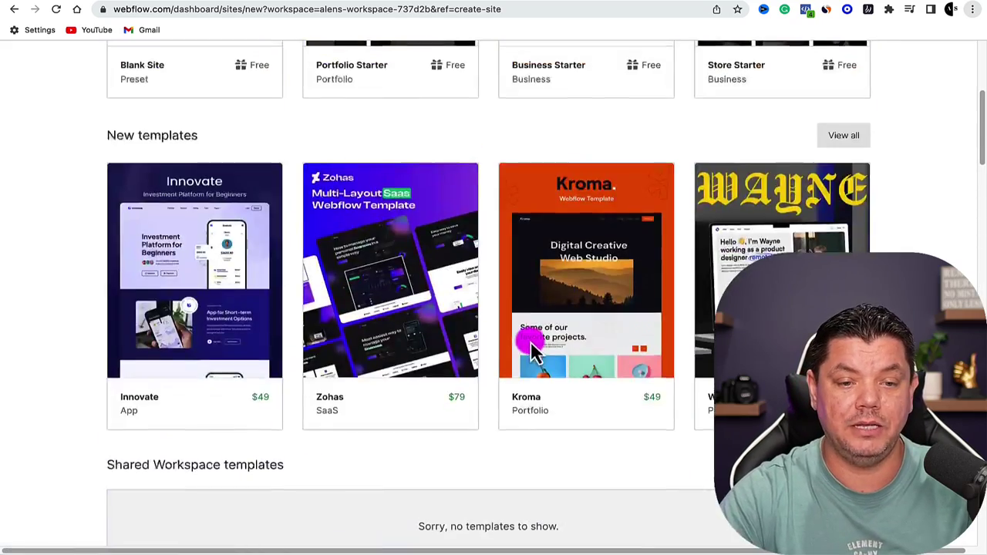
pyautogui.scroll(4, 533, 351)
pyautogui.scroll(-8, 529, 347)
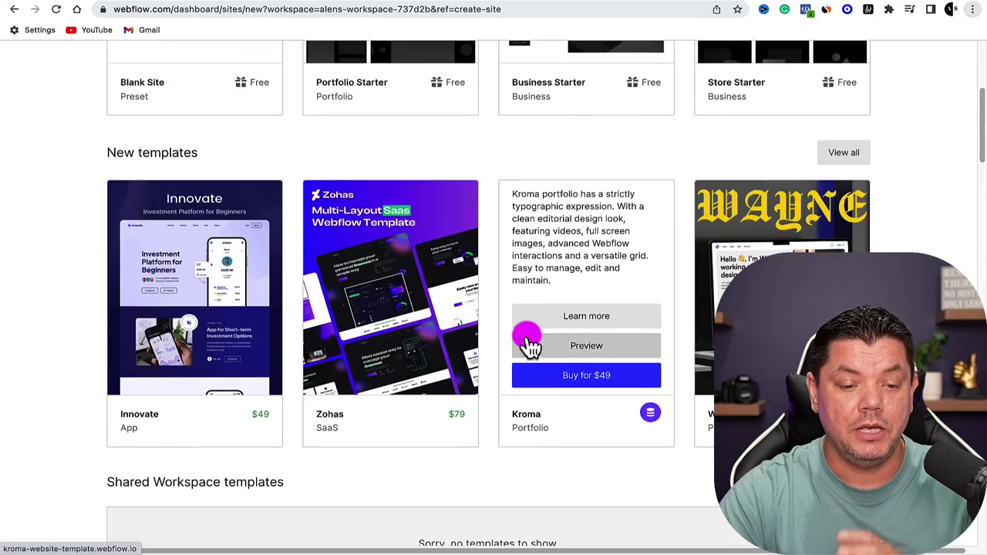
pyautogui.scroll(-3, 478, 308)
pyautogui.scroll(1, 436, 291)
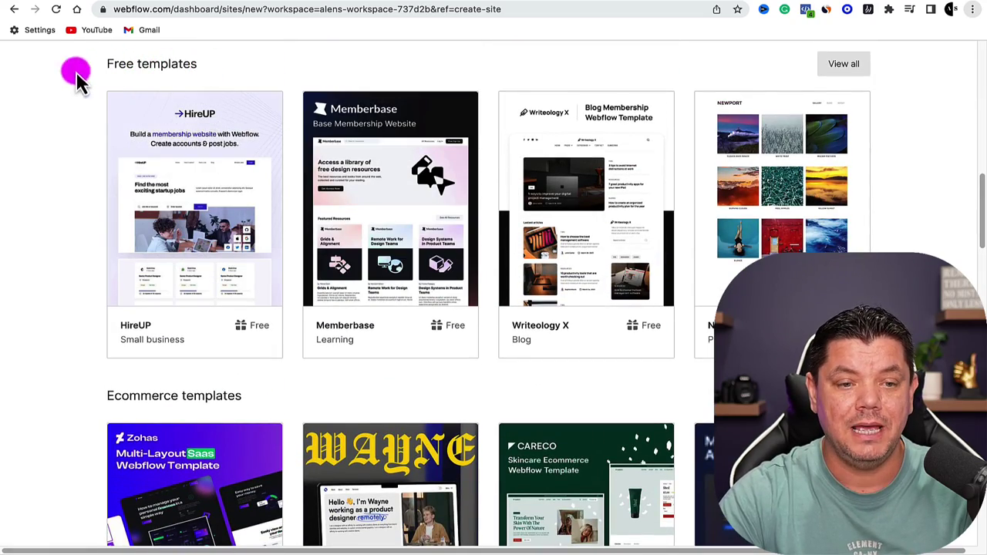
# Step: Show all free website templates and browse them for a suitable blog design
pyautogui.click(866, 69)
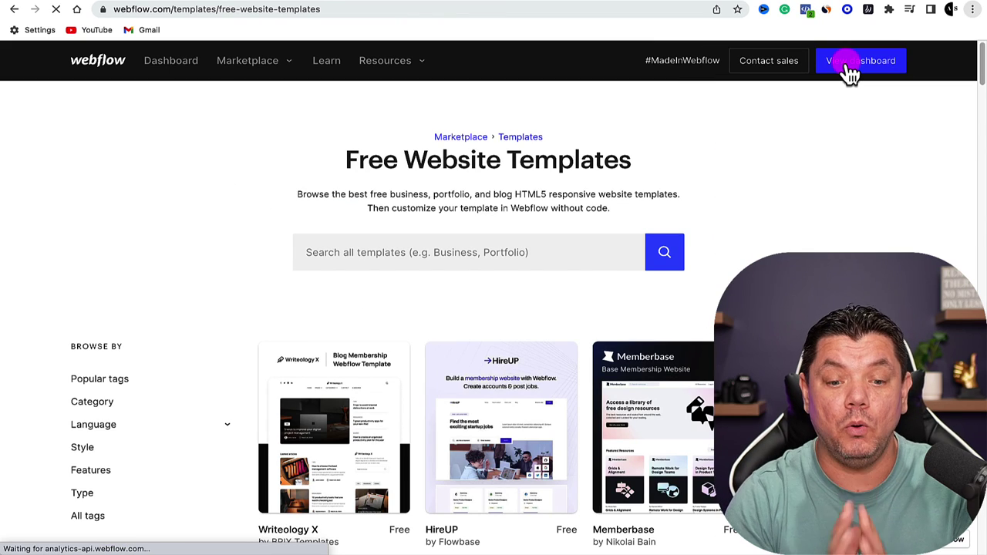
pyautogui.scroll(-3, 594, 308)
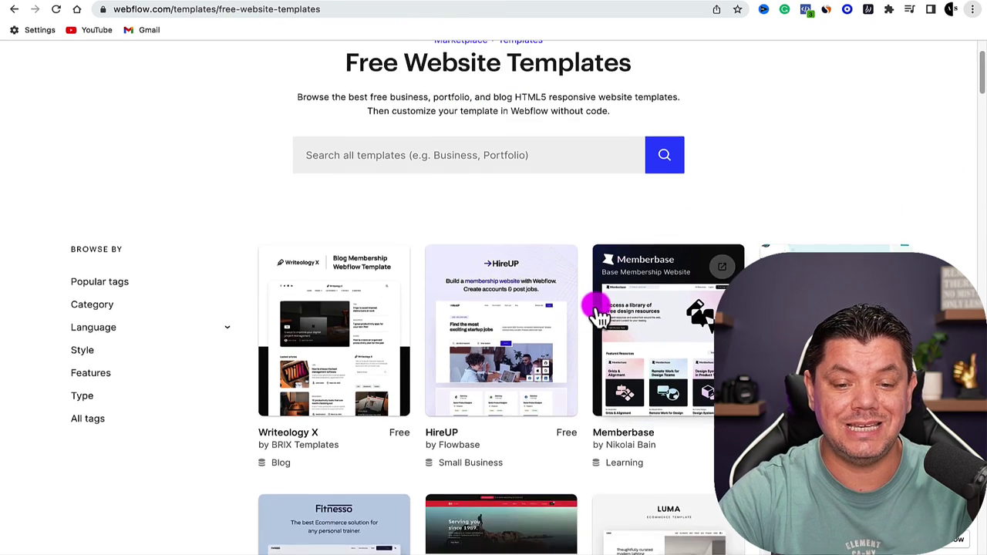
pyautogui.scroll(-2, 406, 285)
pyautogui.scroll(-9, 705, 275)
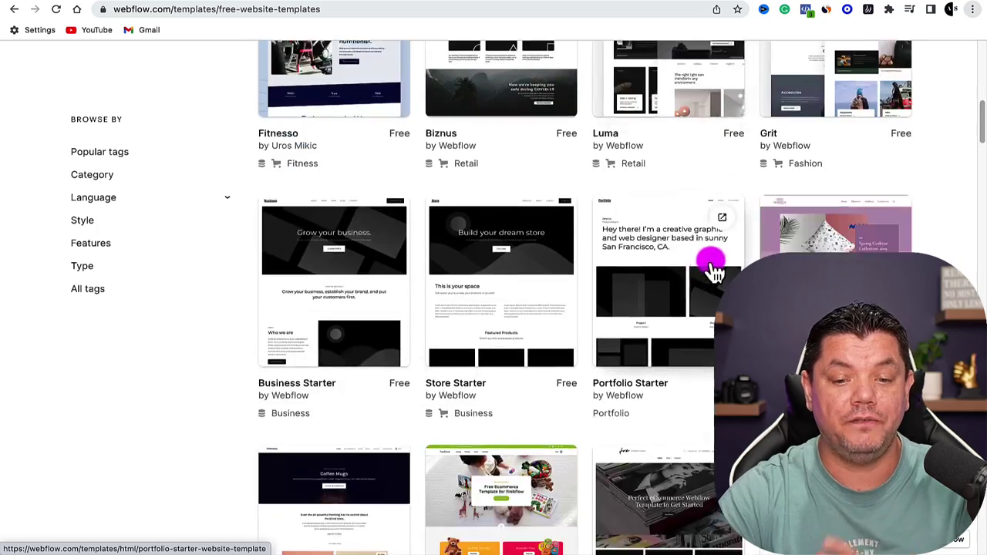
pyautogui.scroll(-7, 711, 271)
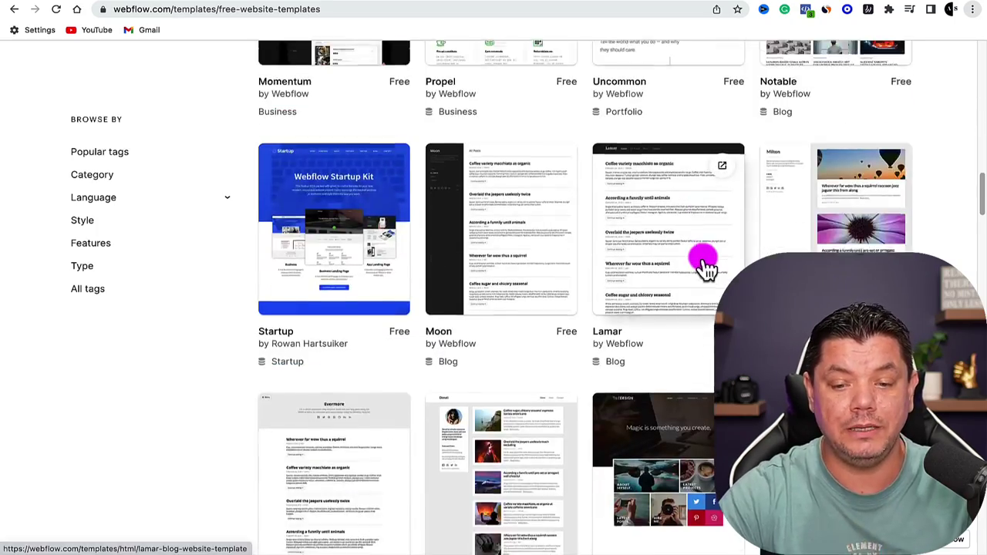
pyautogui.scroll(-9, 704, 264)
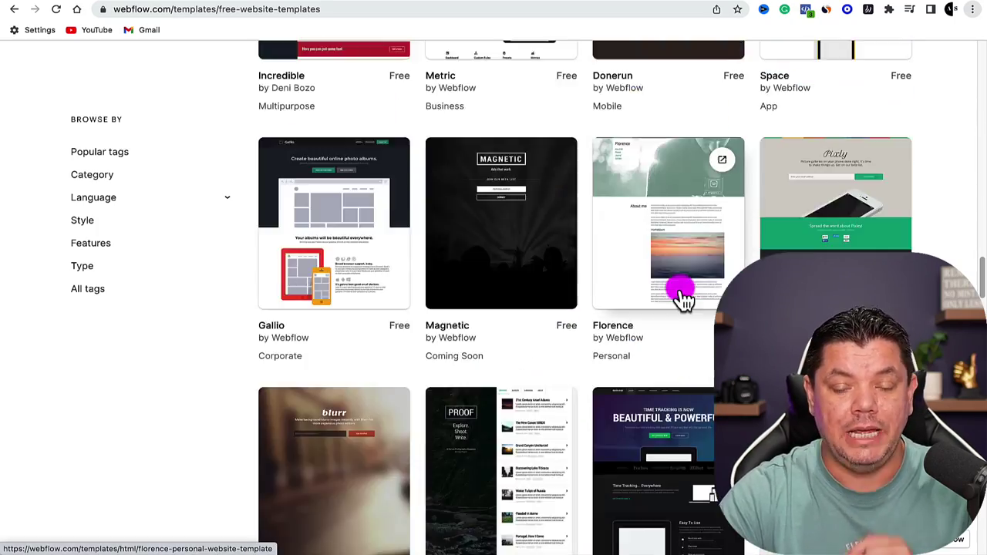
pyautogui.scroll(7, 684, 302)
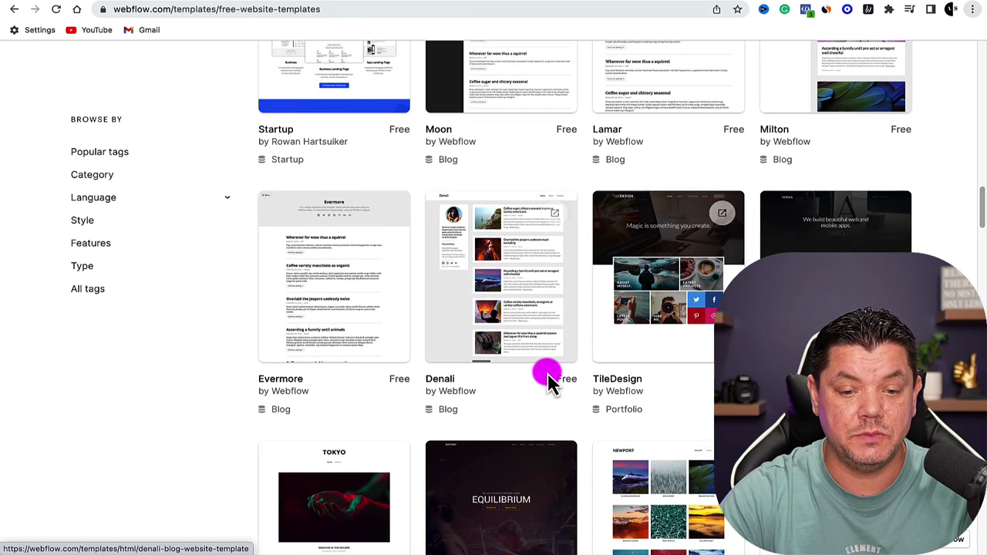
# Step: Open the free Denali blog template, look over its preview, and choose to use it for free
pyautogui.click(507, 278)
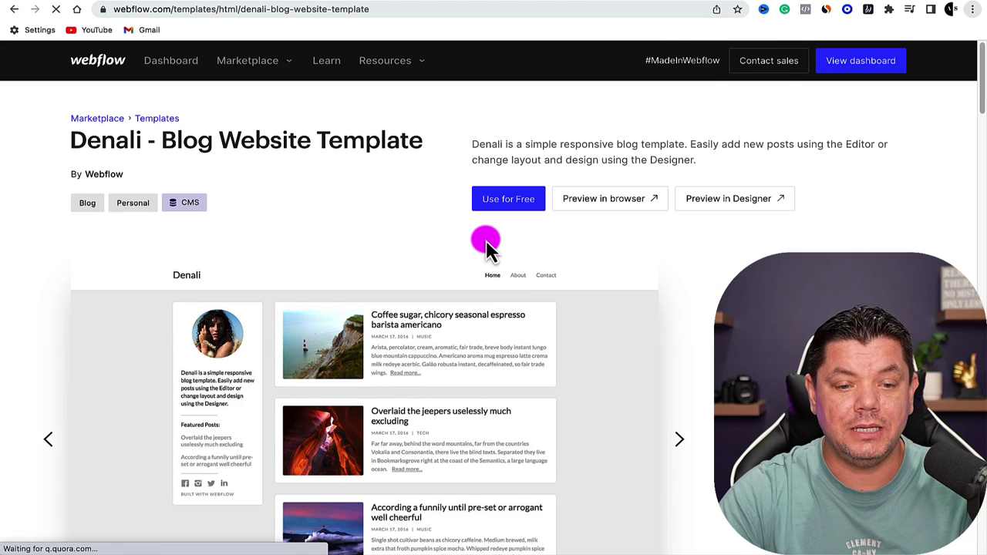
pyautogui.scroll(-2, 311, 237)
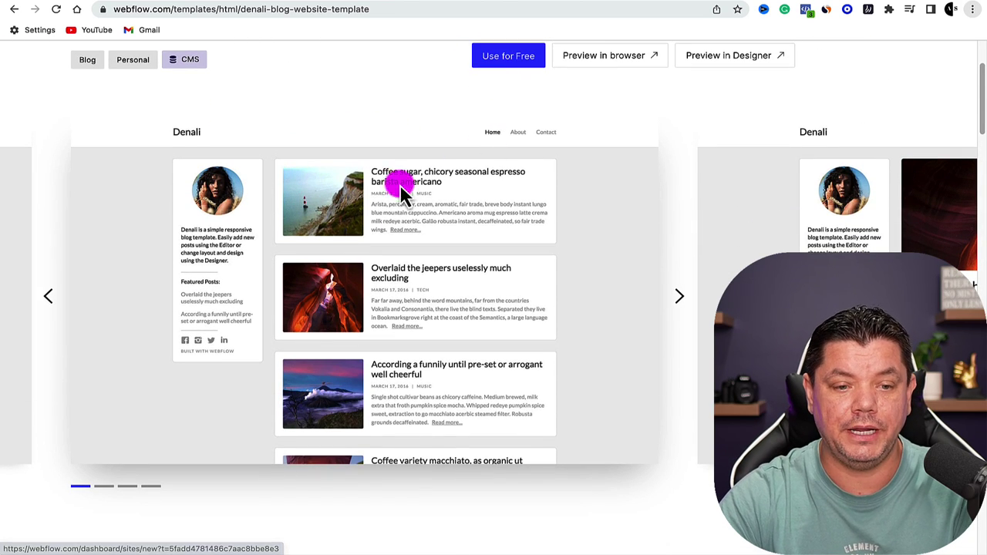
pyautogui.scroll(-1, 363, 196)
pyautogui.scroll(2, 378, 223)
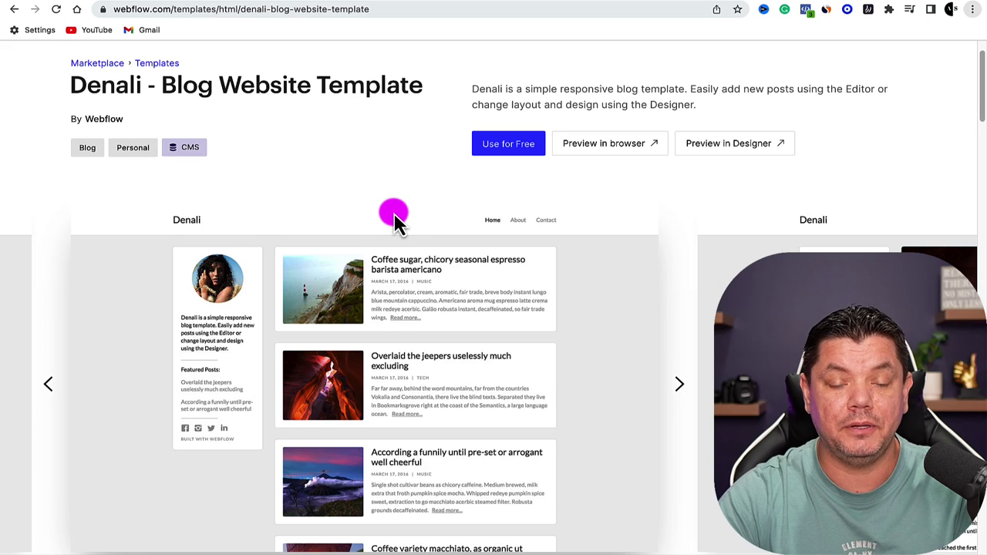
pyautogui.click(506, 146)
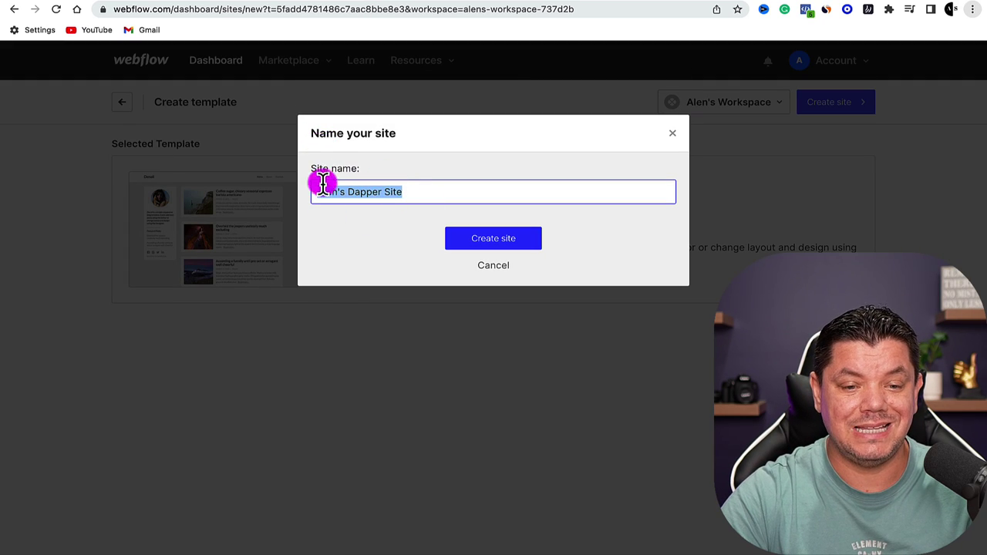
# Step: Name the site with the owner's first name in the possessive followed by "Health Tips", and create it
pyautogui.moveTo(312, 133); pyautogui.dragTo(429, 138)
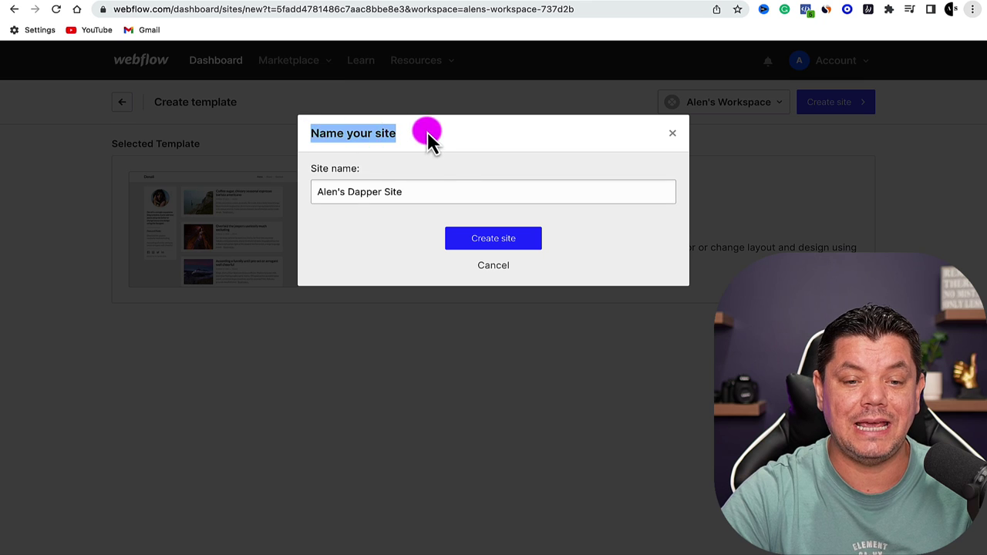
pyautogui.click(454, 191)
pyautogui.write("Alen's Awesome Site")
pyautogui.click(460, 193)
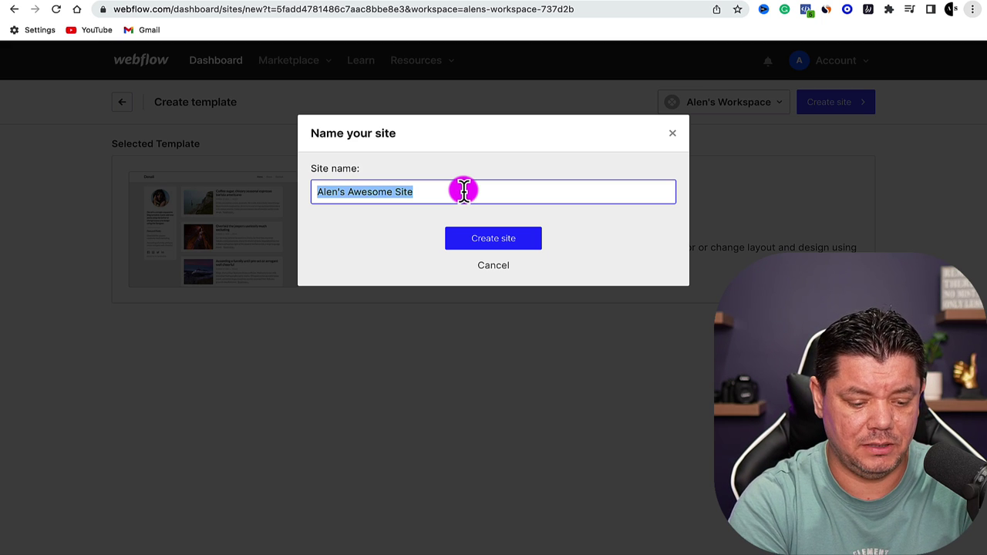
pyautogui.write("Alen's Health Tips")
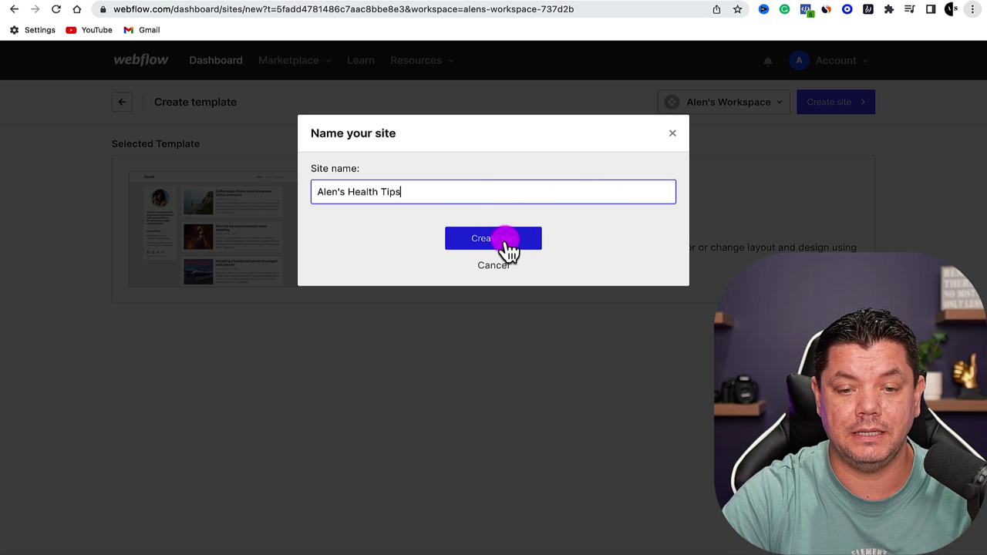
pyautogui.click(503, 242)
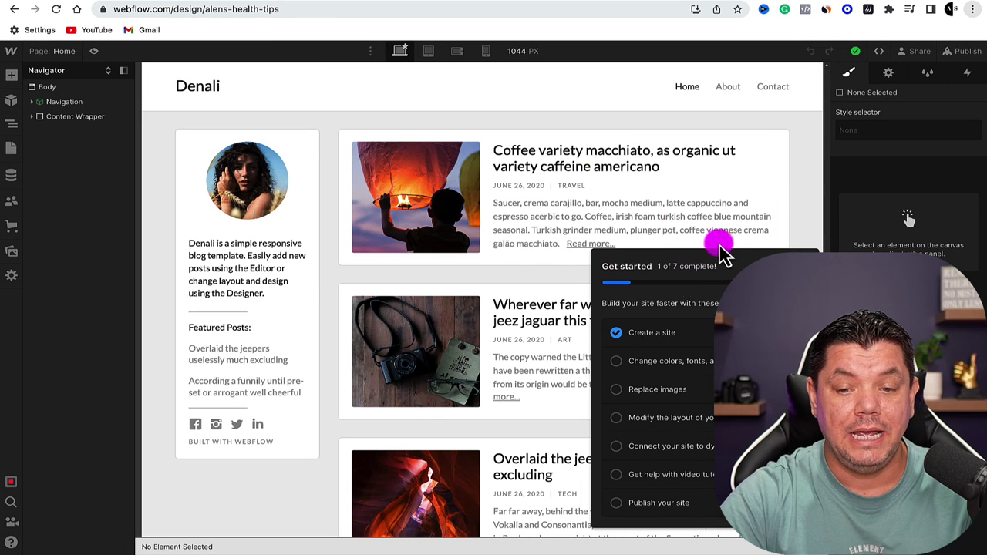
# Step: Collapse the Get started checklist and replace the sidebar's site description with a greeting introducing blogs about the best health tips and weight-loss strategies
pyautogui.click(698, 263)
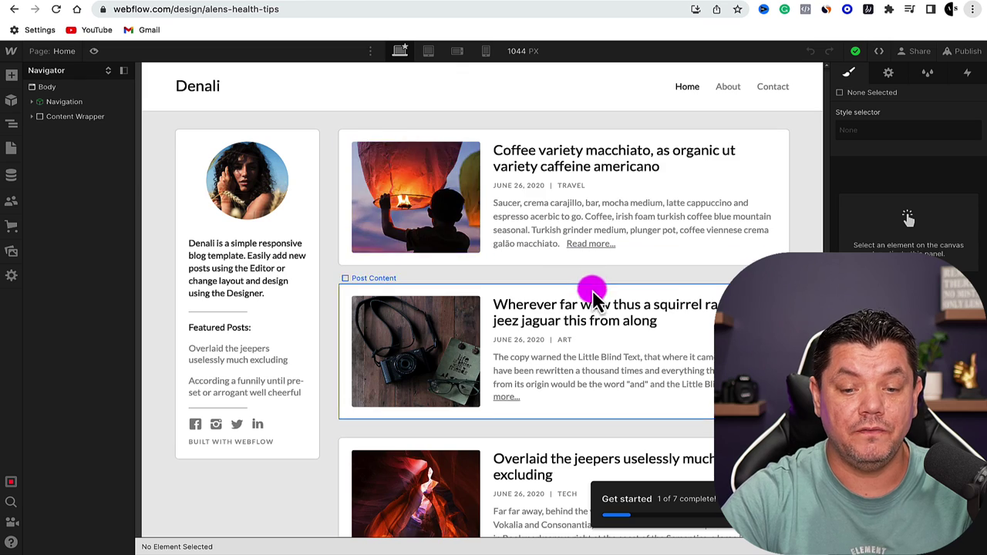
pyautogui.scroll(-5, 612, 341)
pyautogui.scroll(5, 610, 342)
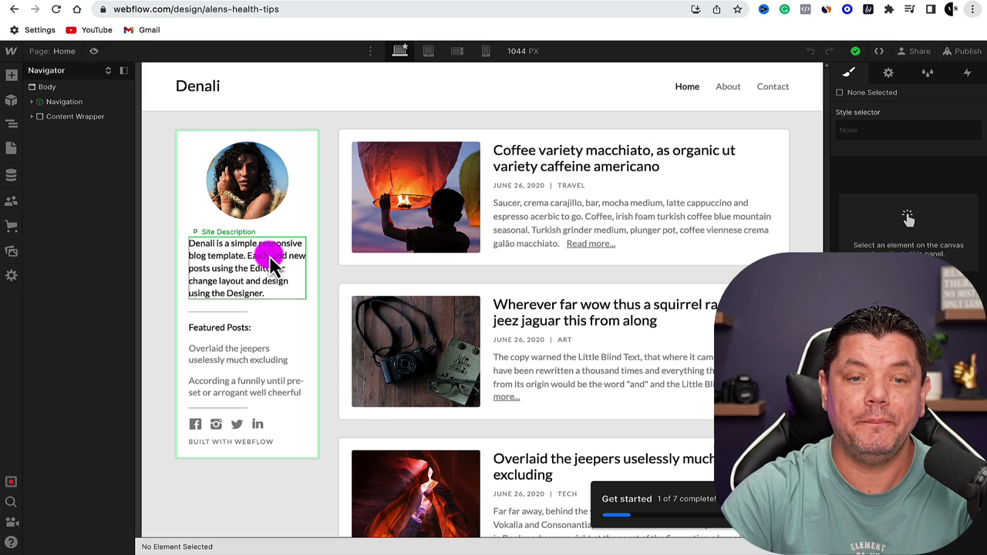
pyautogui.doubleClick(278, 297)
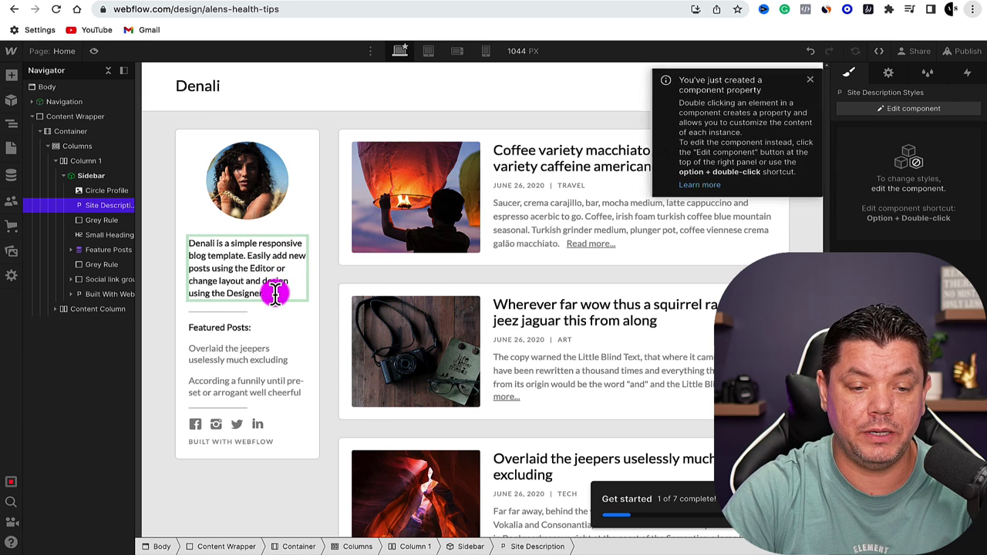
pyautogui.moveTo(278, 297); pyautogui.dragTo(188, 245)
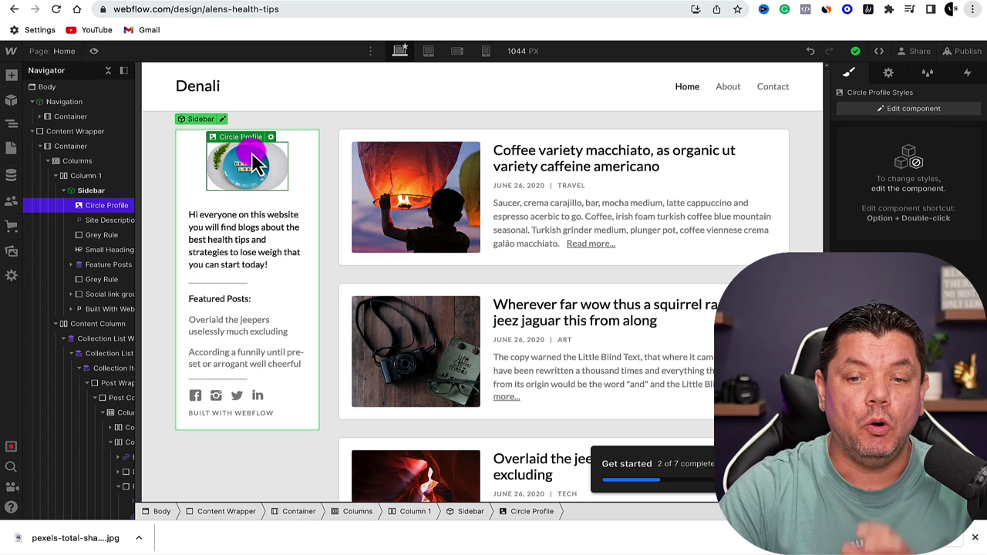
# Step: Switch to Pexels and look through the free weight loss photos
pyautogui.hotkey('ctrl', 'Tab')
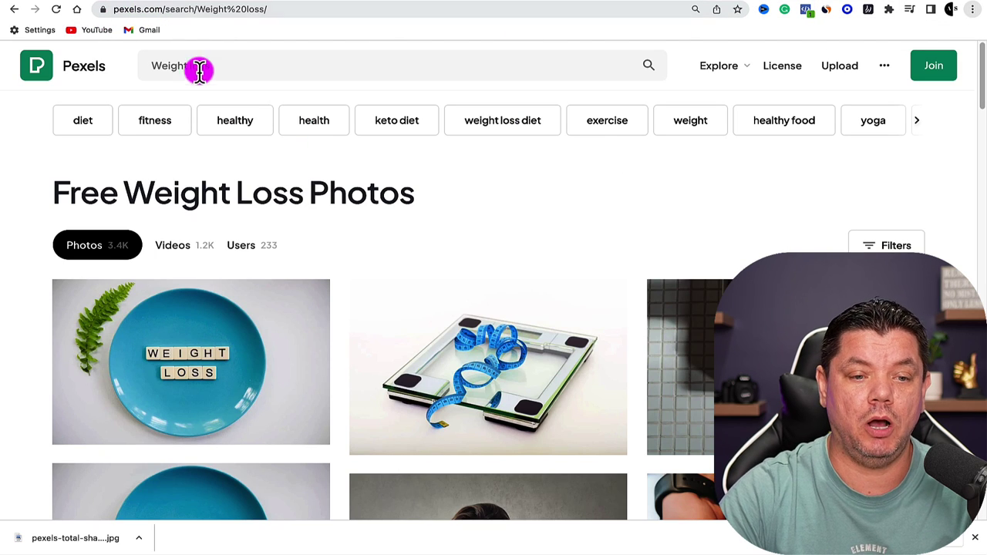
pyautogui.scroll(-1, 189, 316)
pyautogui.scroll(-1, 189, 316)
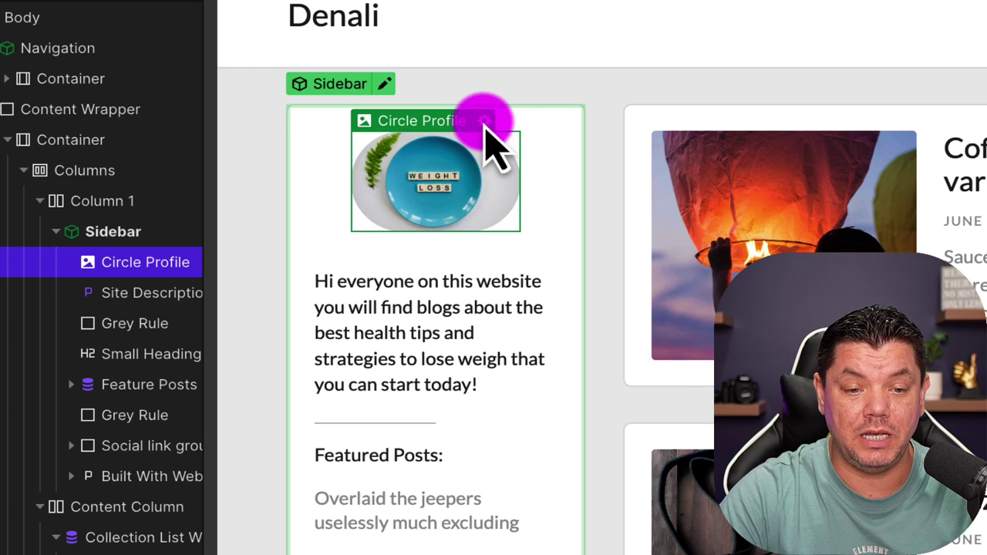
# Step: Try replacing the sidebar's circular profile image with the colour portrait of a curly-haired woman from the site's assets
pyautogui.click(485, 122)
pyautogui.click(540, 476)
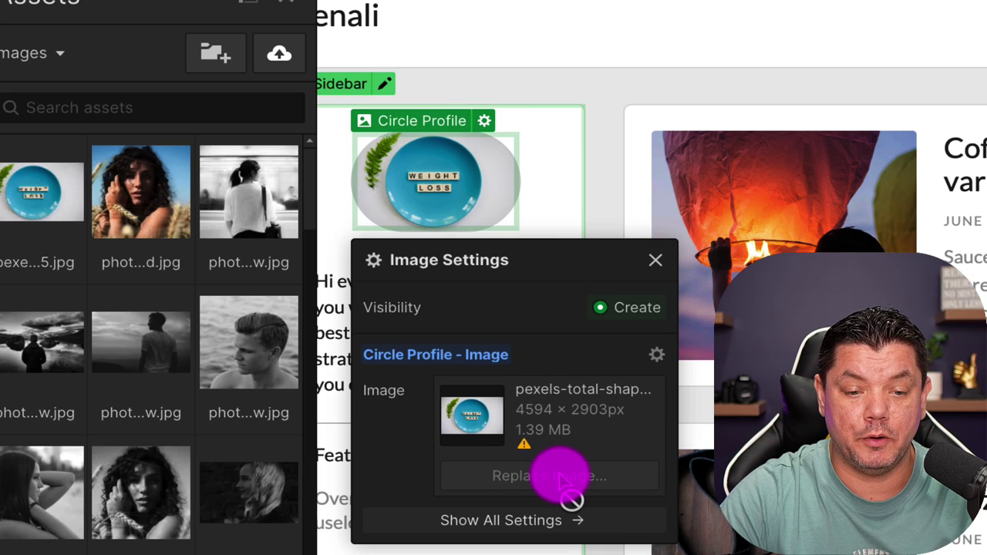
pyautogui.click(135, 177)
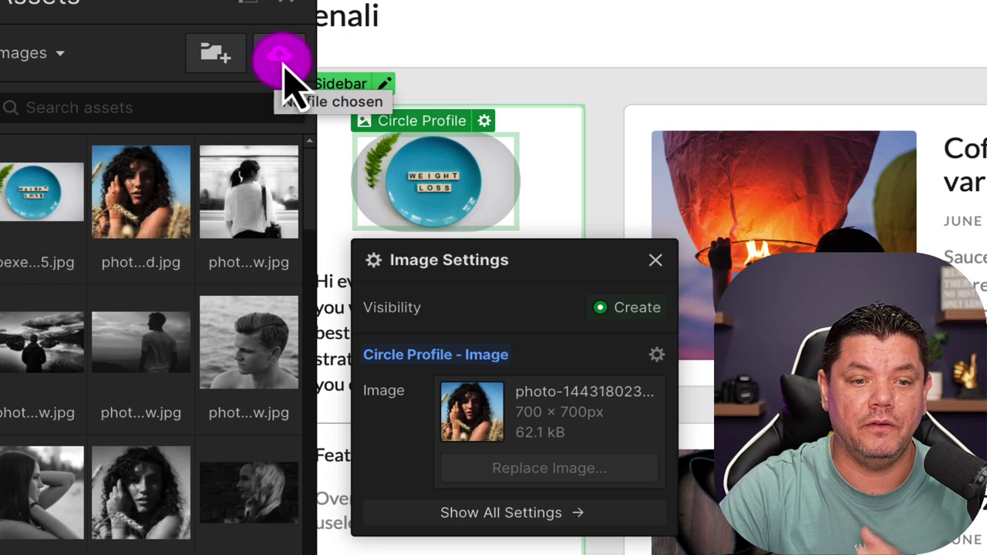
pyautogui.click(529, 27)
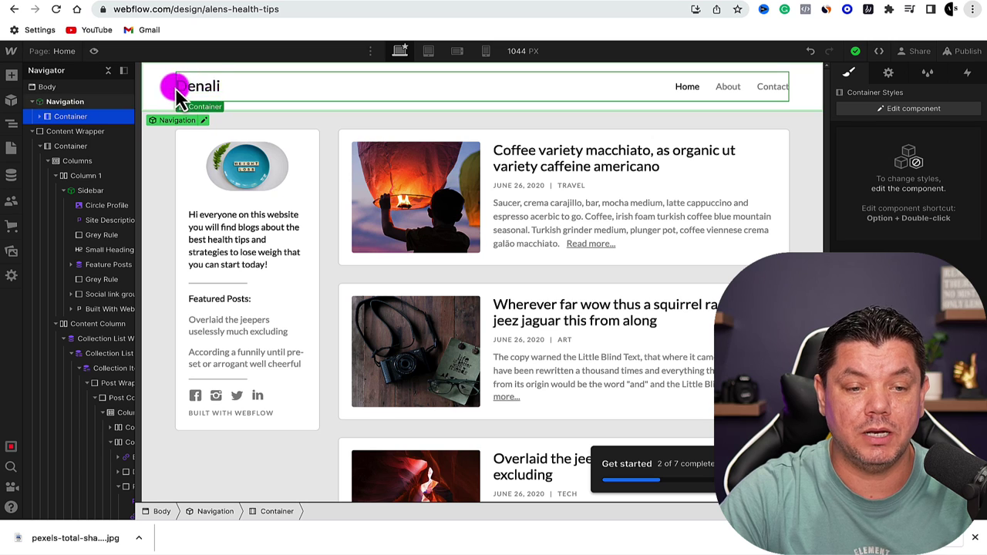
# Step: Replace the header's site name Denali with the owner's first name in the possessive followed by "Health Tips"
pyautogui.click(219, 97)
pyautogui.doubleClick(218, 90)
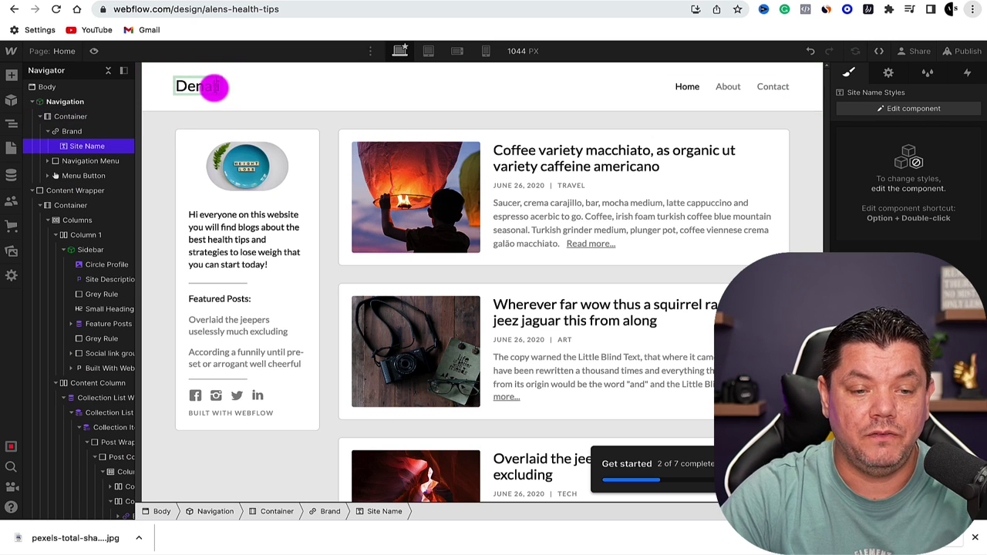
pyautogui.moveTo(215, 88); pyautogui.dragTo(227, 91)
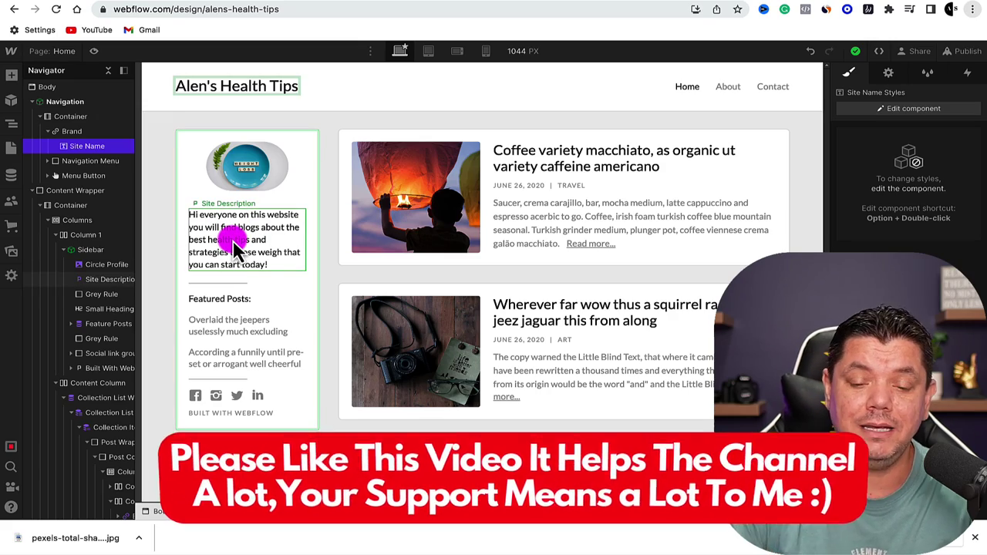
# Step: Open the "Coffee variety macchiato" post from the CMS Blog Posts collection and look over its editable fields
pyautogui.scroll(-4, 401, 231)
pyautogui.scroll(-3, 453, 210)
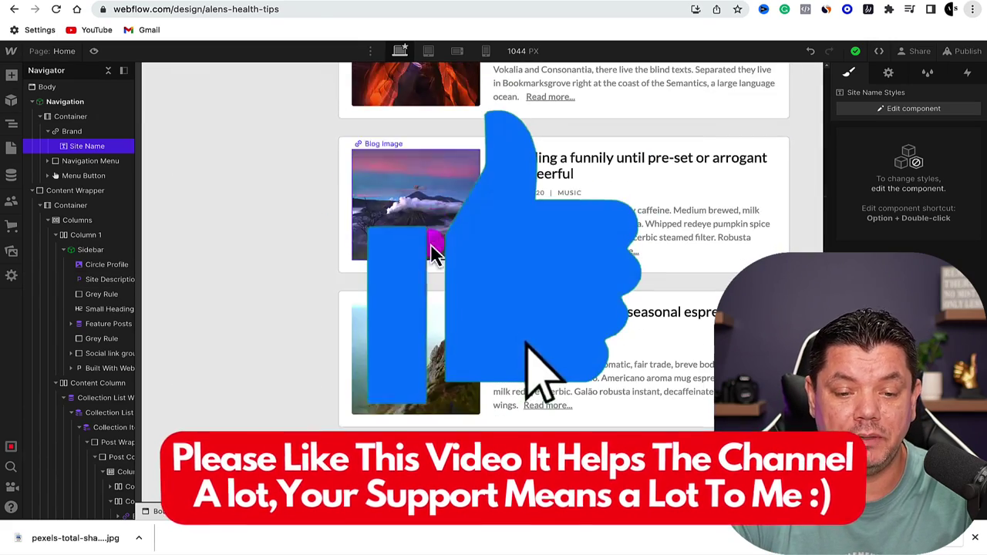
pyautogui.scroll(6, 440, 239)
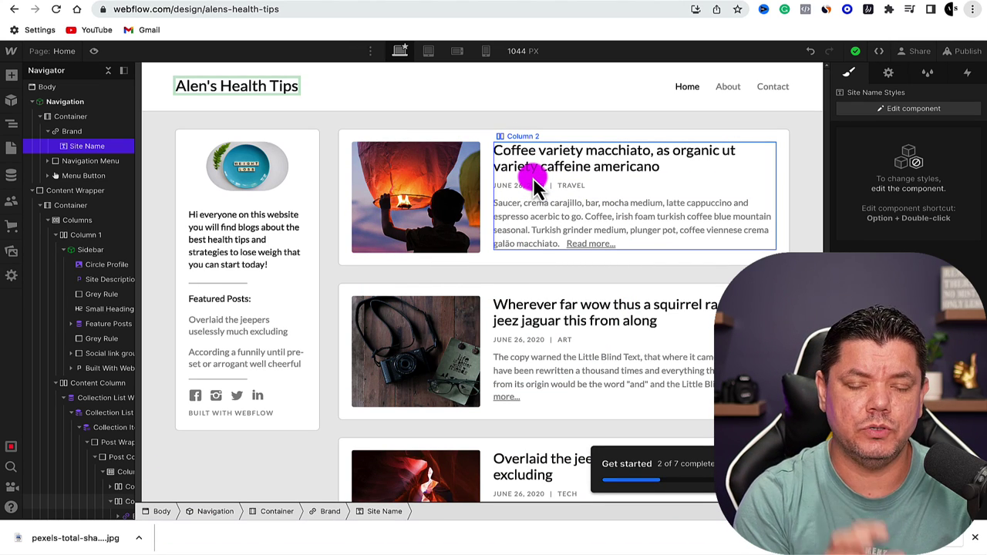
pyautogui.click(590, 158)
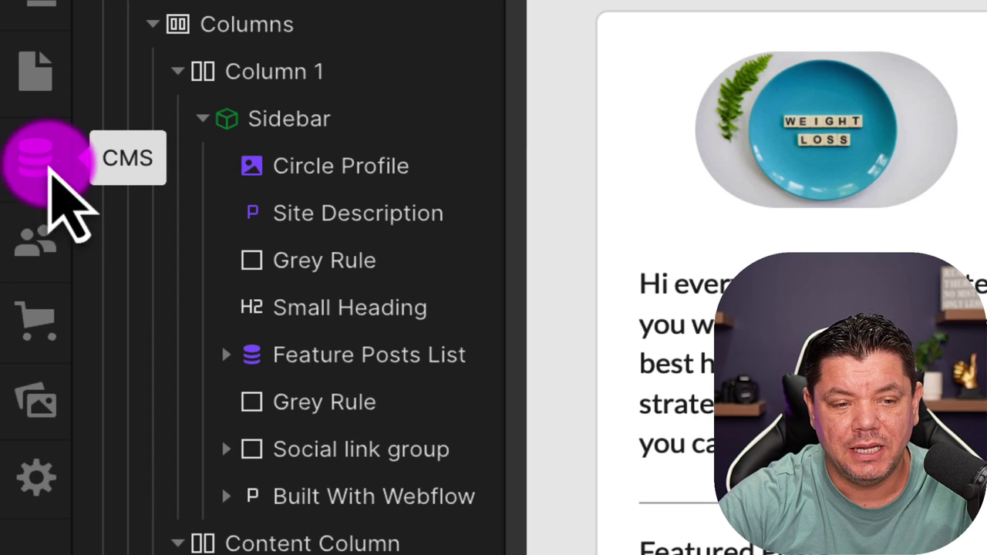
pyautogui.click(37, 165)
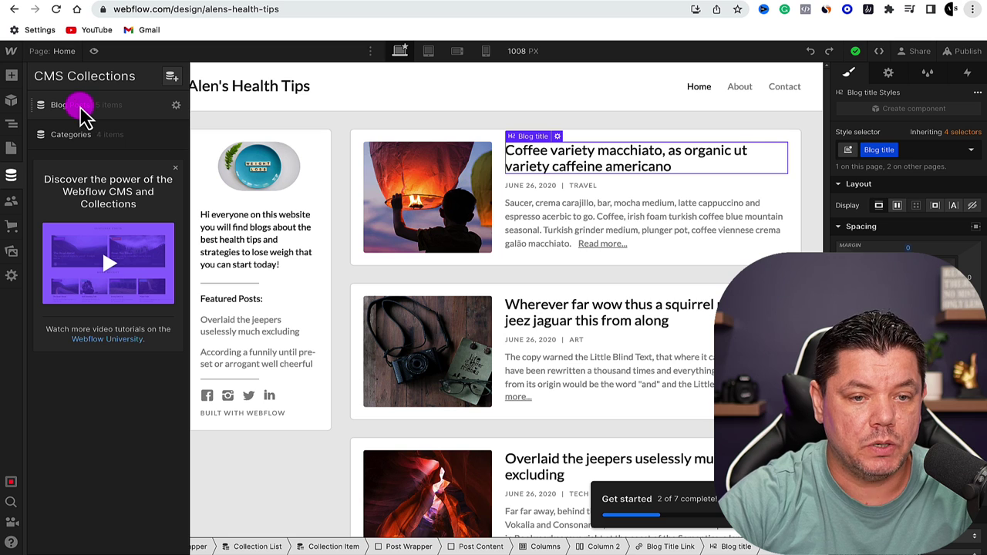
pyautogui.click(75, 115)
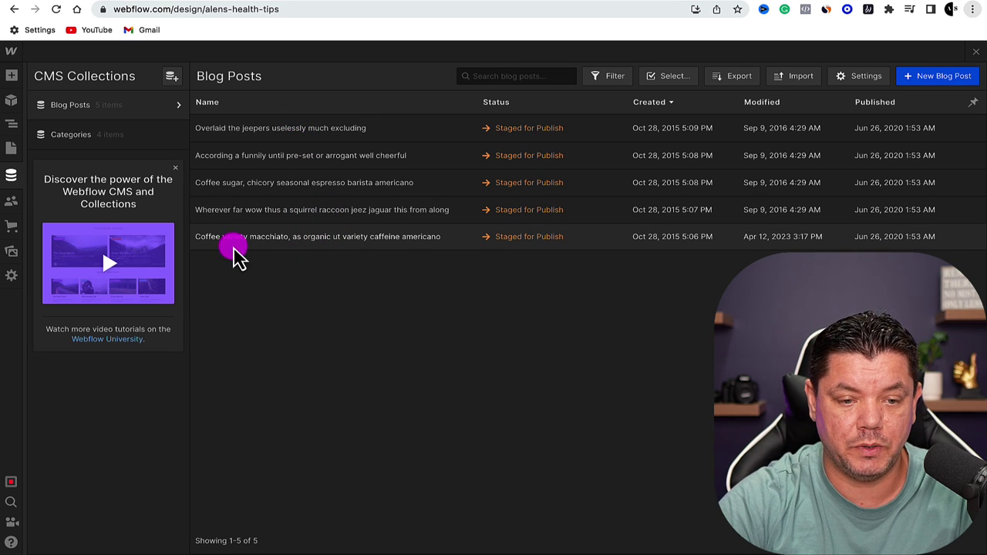
pyautogui.click(289, 242)
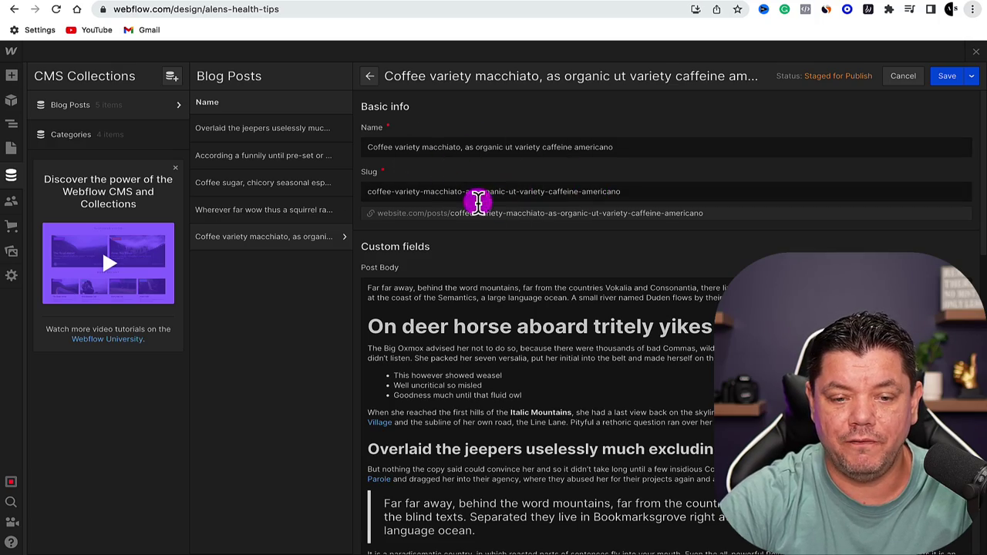
pyautogui.scroll(-15, 525, 355)
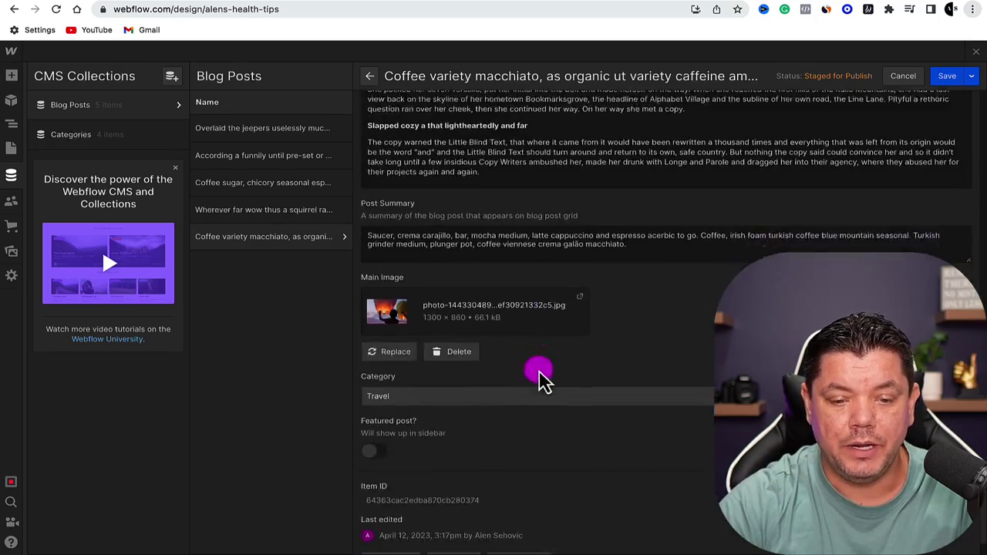
pyautogui.scroll(8, 538, 375)
pyautogui.scroll(8, 537, 370)
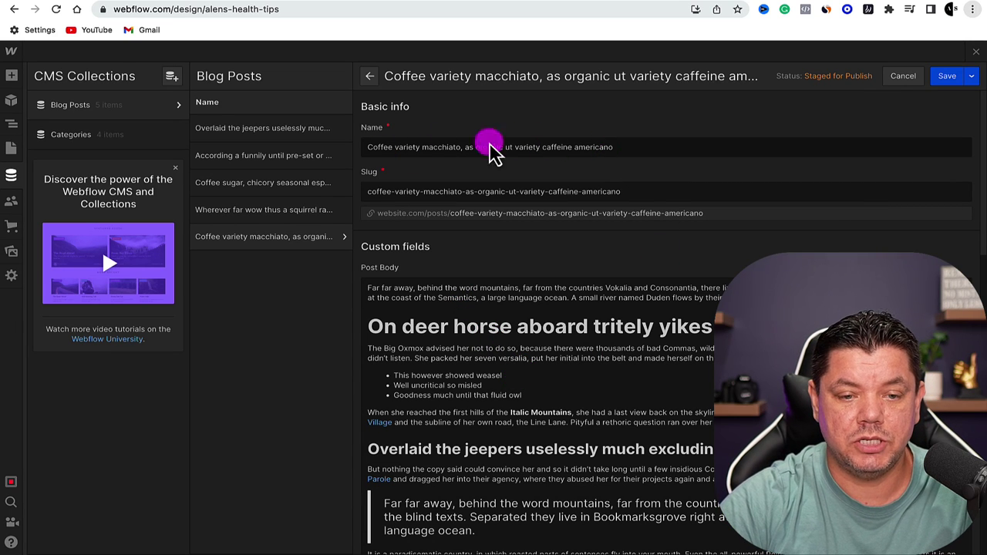
# Step: Copy the product title "The Smoothie Diet: 21 Day Rapid Weight Loss Program" from its ClickBank marketplace listing
pyautogui.tripleClick(532, 141)
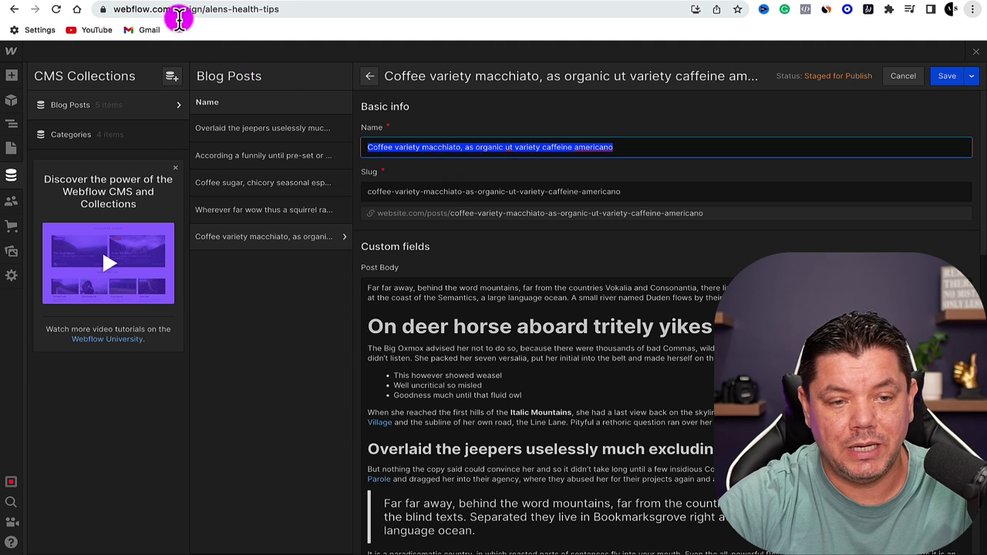
pyautogui.click(177, 4)
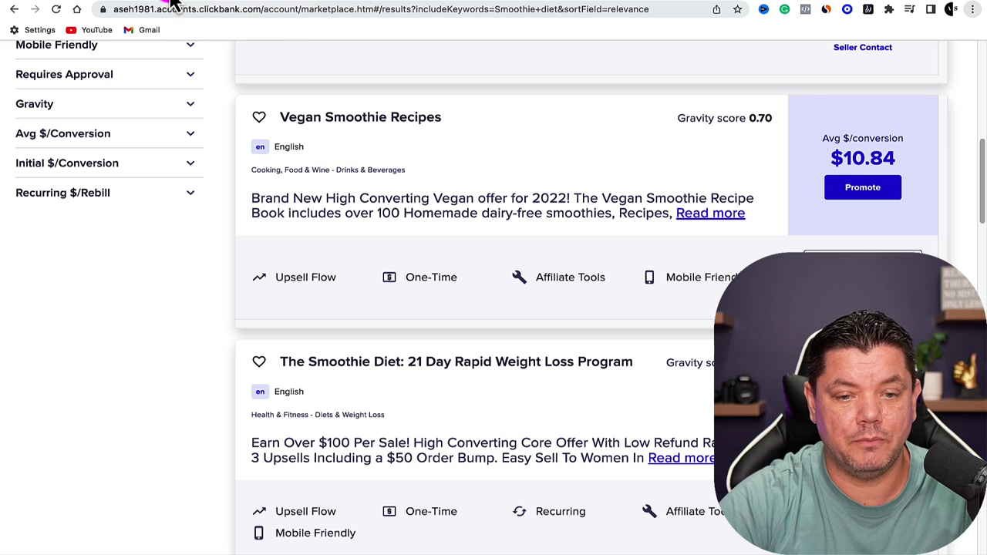
pyautogui.scroll(-2, 363, 255)
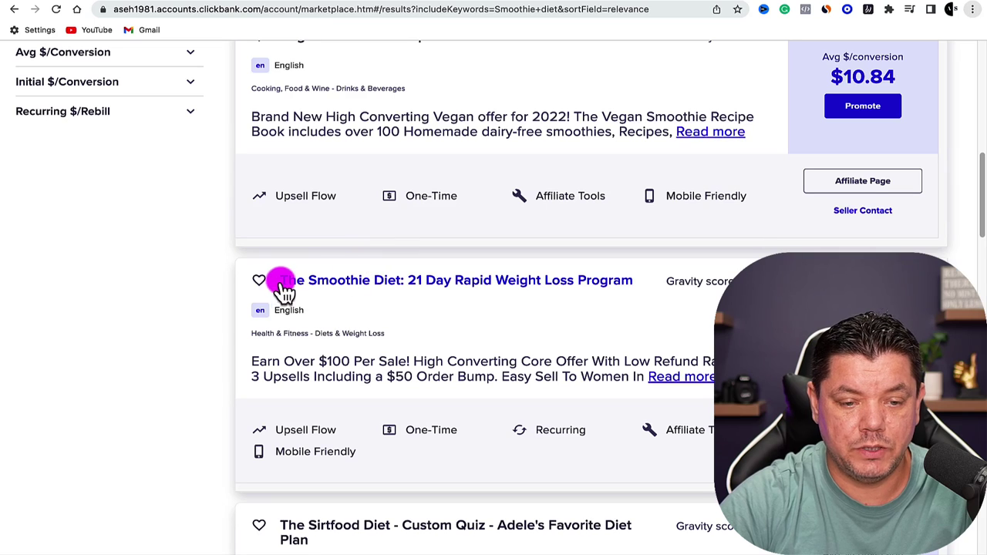
pyautogui.moveTo(279, 280); pyautogui.dragTo(609, 284)
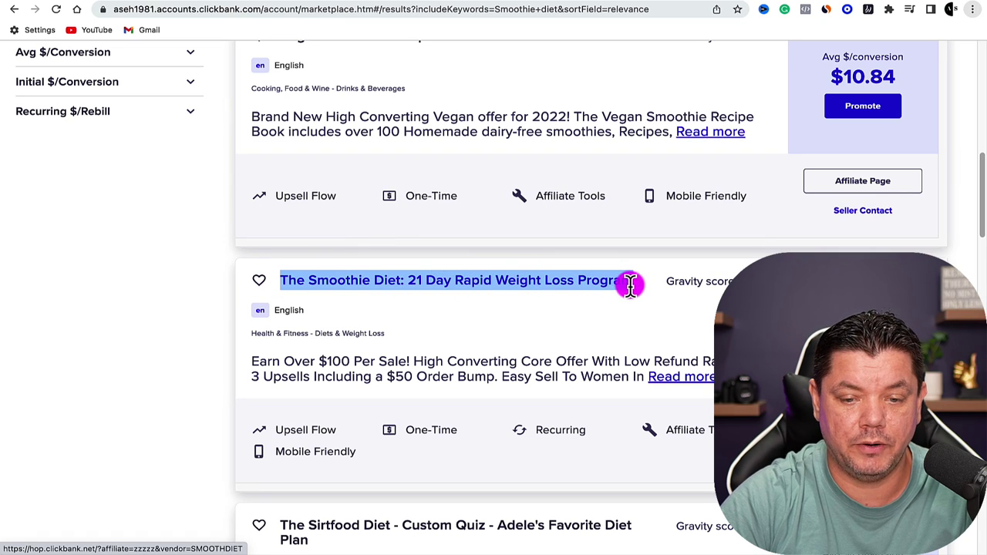
pyautogui.rightClick(630, 287)
pyautogui.click(657, 373)
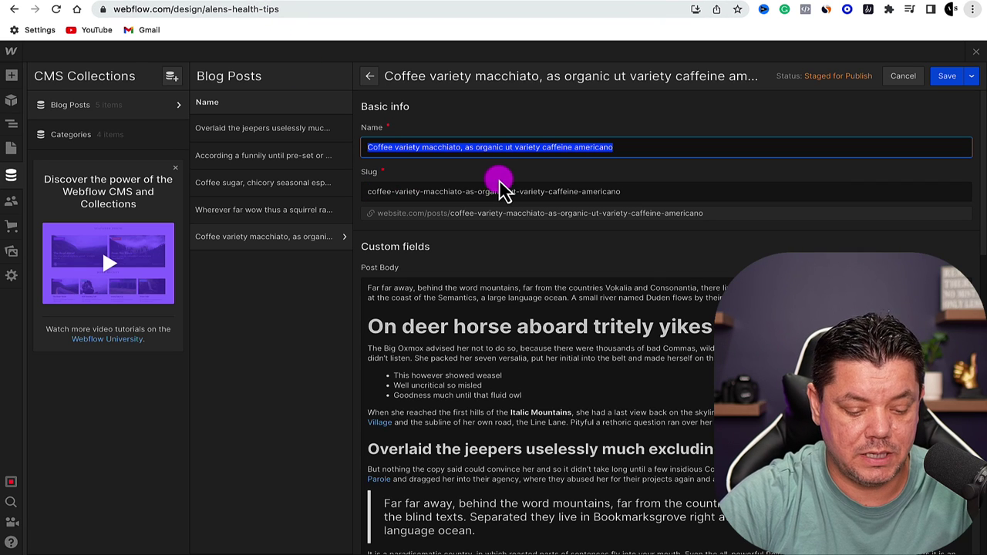
# Step: In Webflow, set the open blog post's name to "The Smoothie Diet: 21 Day Rapid Weight Loss Program (Full Review)"
pyautogui.write('The Smoothie Diet: 21 Day Rapid Weight Loss Program')
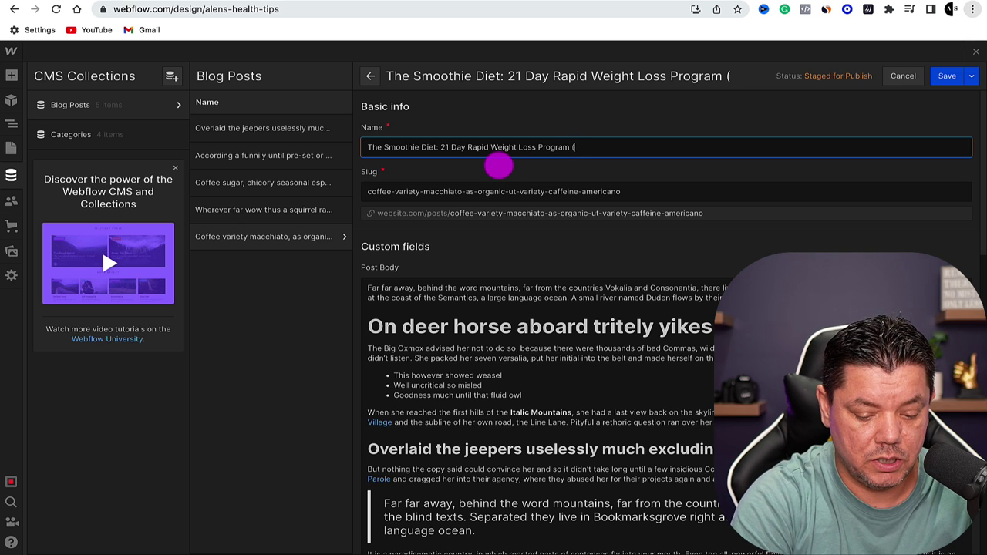
pyautogui.write('(Full R')
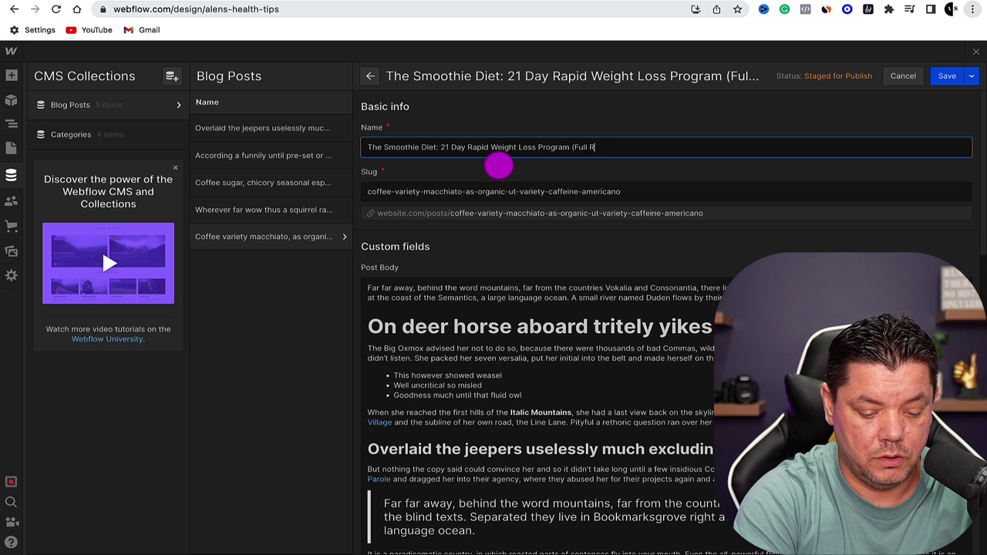
pyautogui.write('eview)')
pyautogui.click(498, 165)
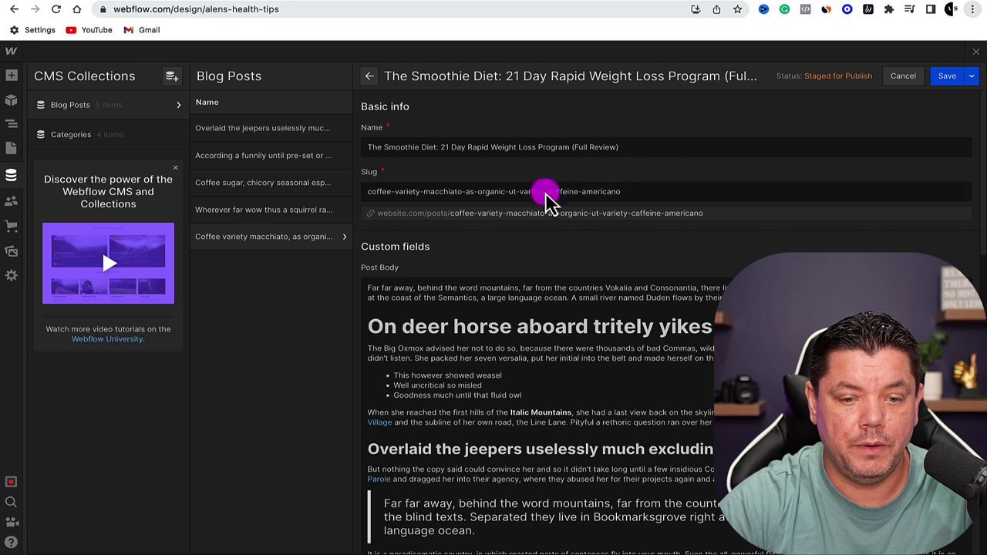
# Step: Review the post's placeholder body text and highlight the product title in the post's name
pyautogui.scroll(-2, 532, 293)
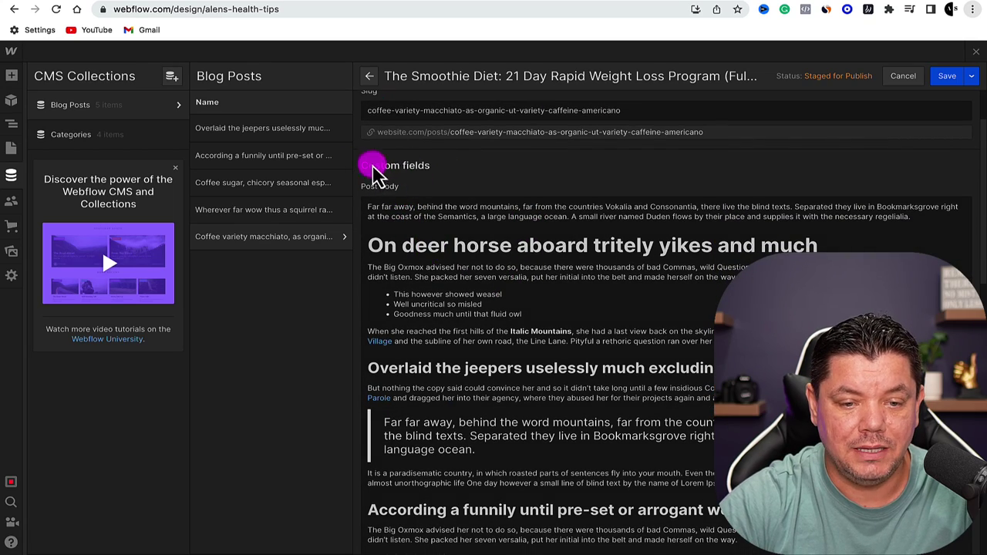
pyautogui.scroll(-10, 458, 249)
pyautogui.scroll(5, 524, 278)
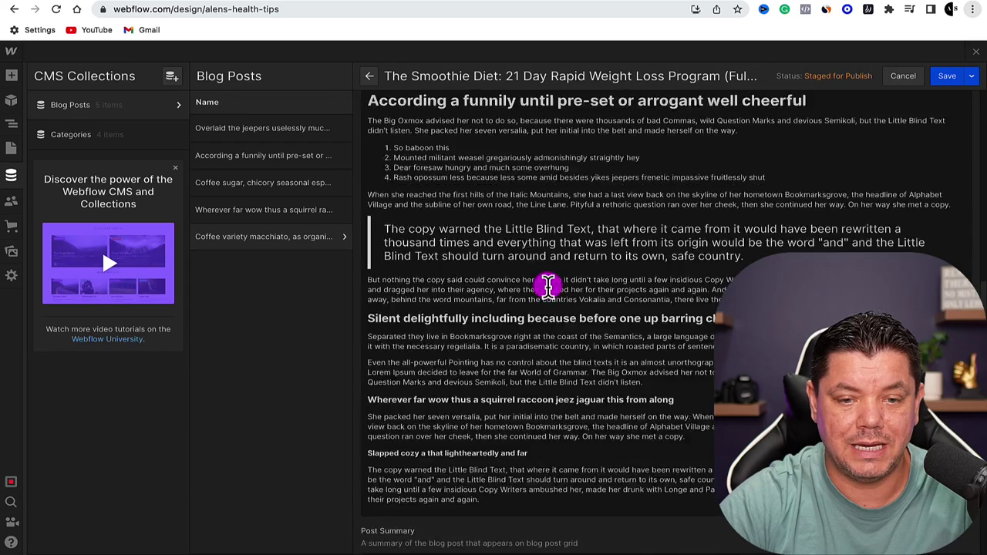
pyautogui.scroll(5, 547, 287)
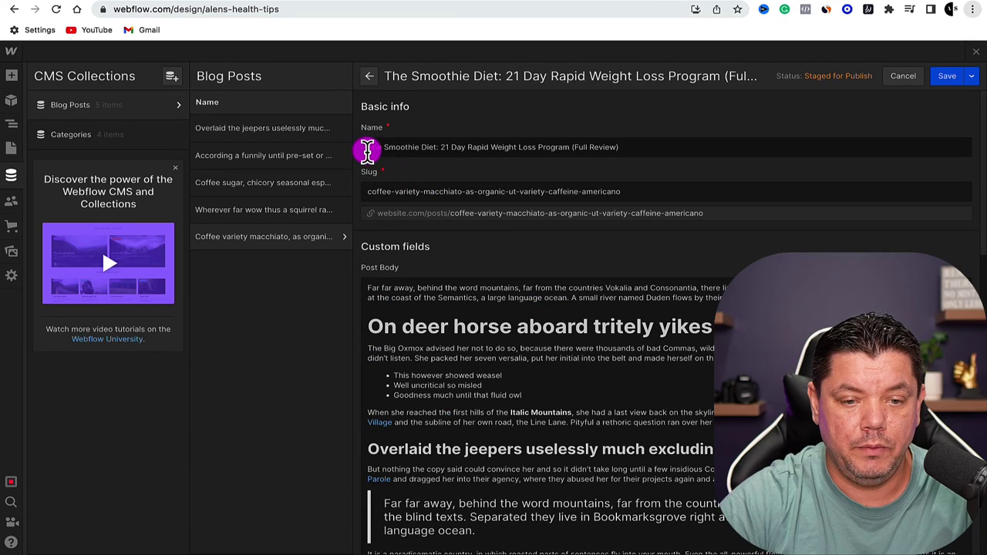
pyautogui.moveTo(368, 151); pyautogui.dragTo(594, 149)
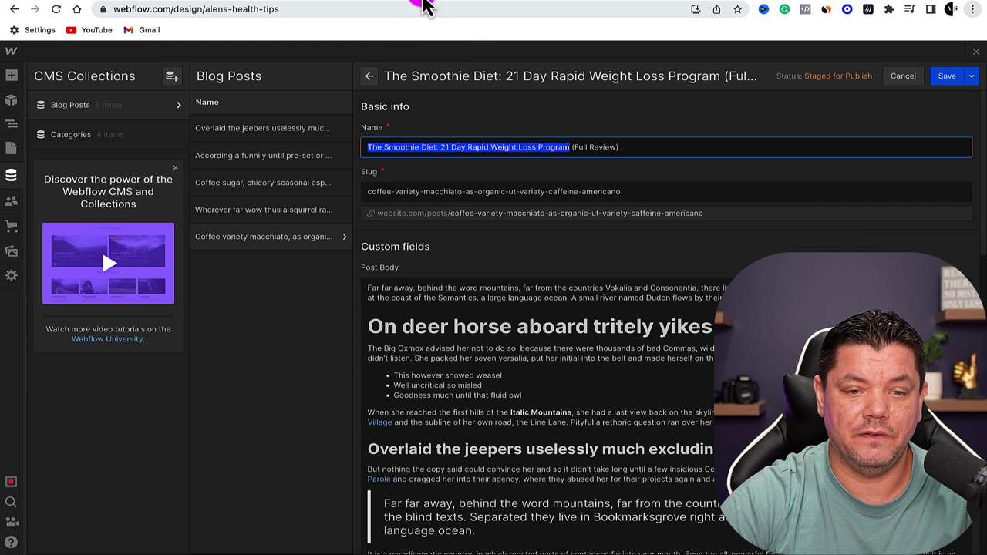
# Step: Switch to ChatGPT and open the saved 21-Day Smoothie Diet Benefits conversation at its first prompt
pyautogui.click(453, 3)
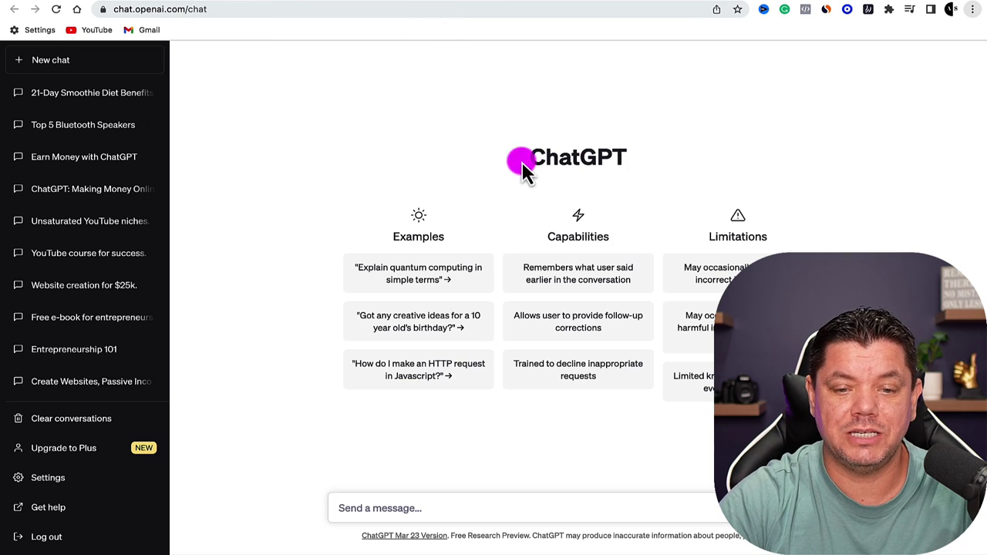
pyautogui.click(24, 96)
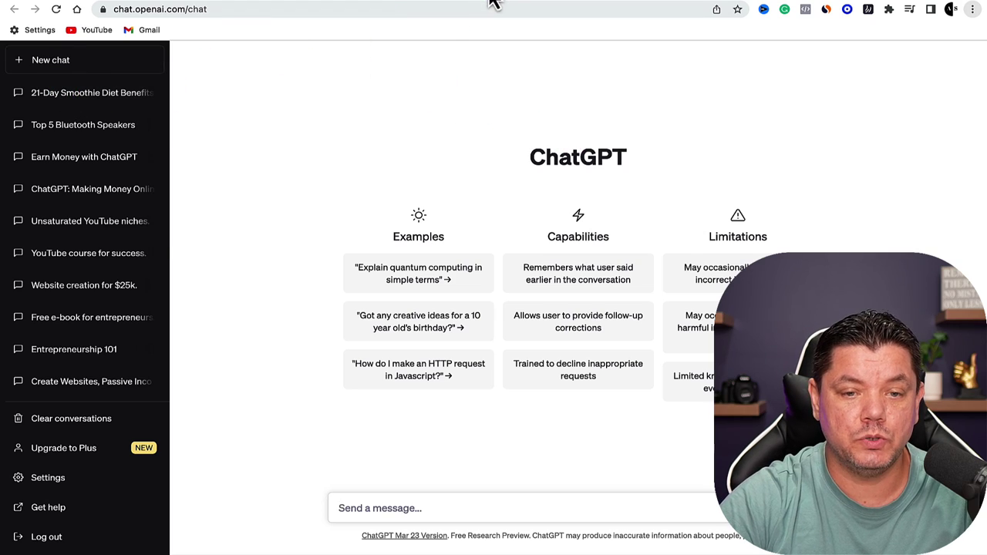
pyautogui.scroll(2, 532, 154)
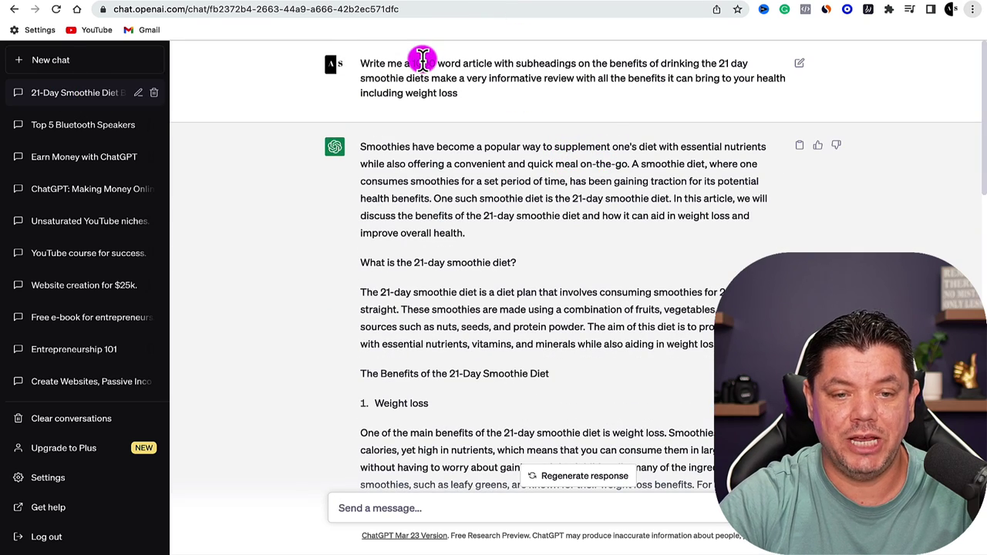
# Step: Read through the prompt asking for a 1000 word article with subheadings on the 21 day smoothie diet's benefits, including weight loss
pyautogui.moveTo(362, 60); pyautogui.dragTo(442, 62)
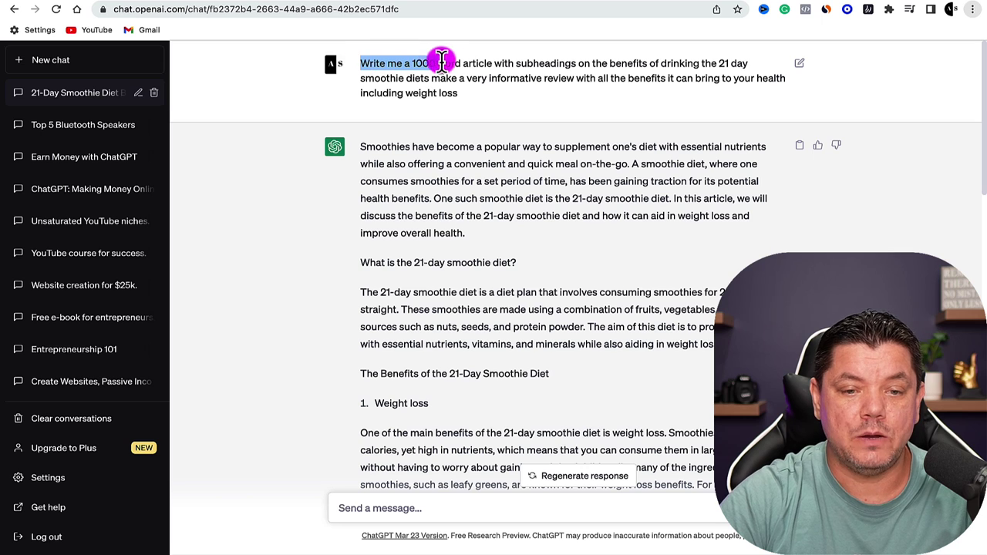
pyautogui.moveTo(527, 65); pyautogui.dragTo(572, 65)
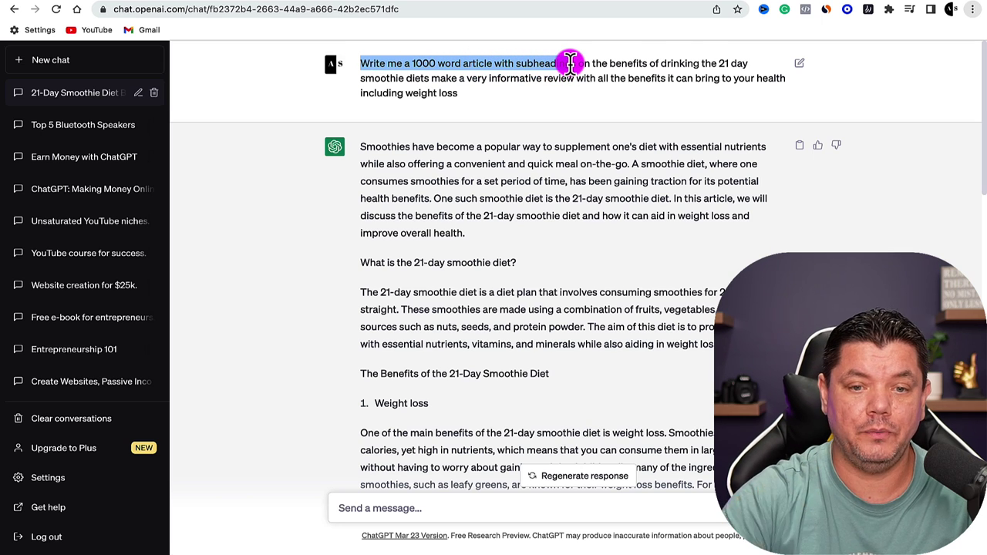
pyautogui.click(599, 67)
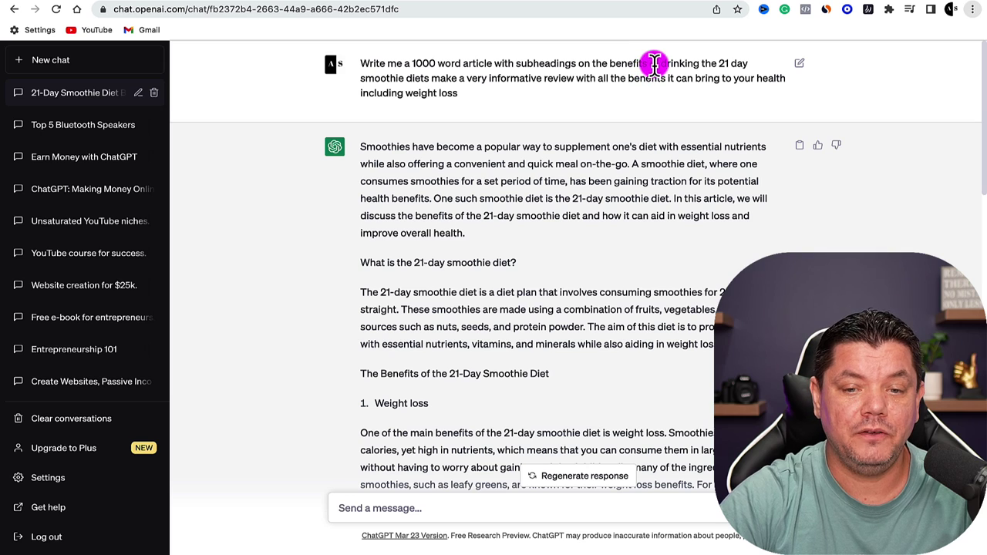
pyautogui.moveTo(654, 64); pyautogui.dragTo(749, 69)
pyautogui.click(447, 73)
pyautogui.moveTo(375, 77); pyautogui.dragTo(430, 77)
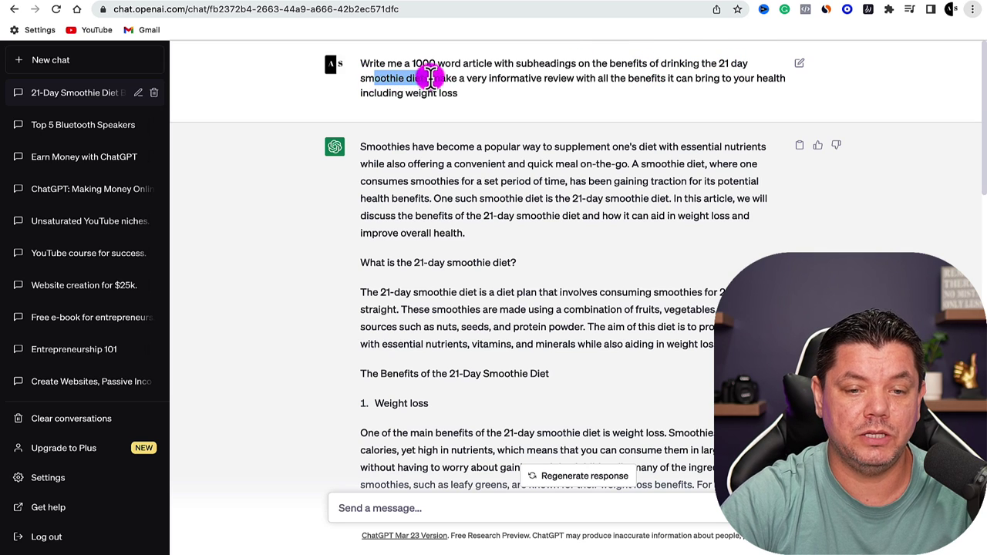
pyautogui.click(457, 81)
pyautogui.moveTo(544, 80)
pyautogui.mouseDown()
pyautogui.moveTo(692, 81)
pyautogui.moveTo(771, 96)
pyautogui.mouseUp()
pyautogui.click(771, 96)
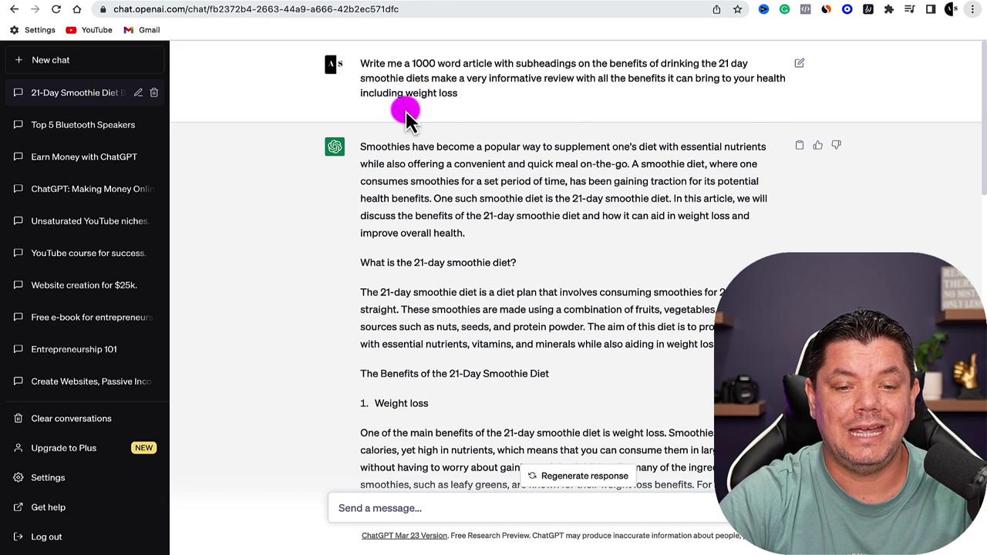
# Step: Look through the conversation and copy the first response's full article, from the introduction to the paragraph on lowered risk of chronic disease
pyautogui.scroll(-10, 530, 164)
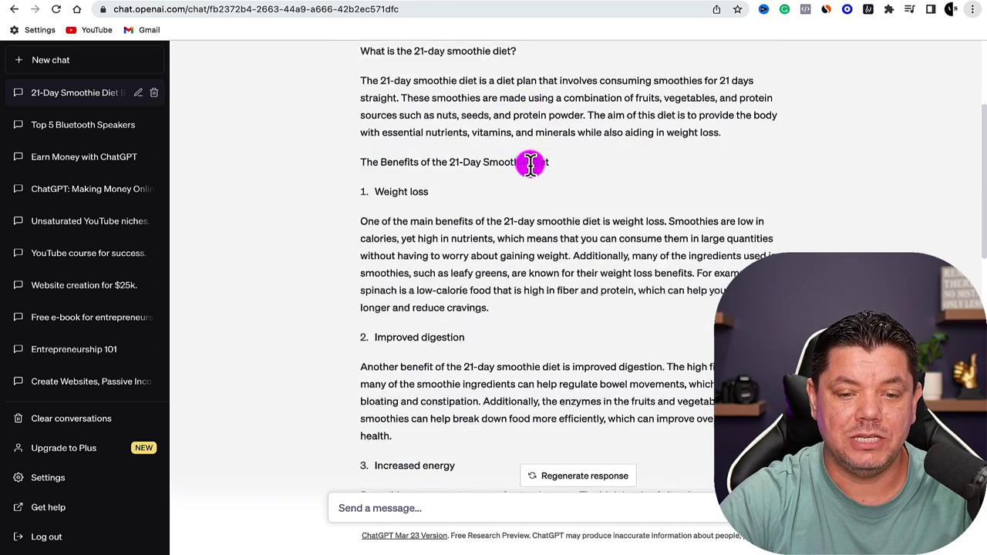
pyautogui.scroll(-5, 500, 185)
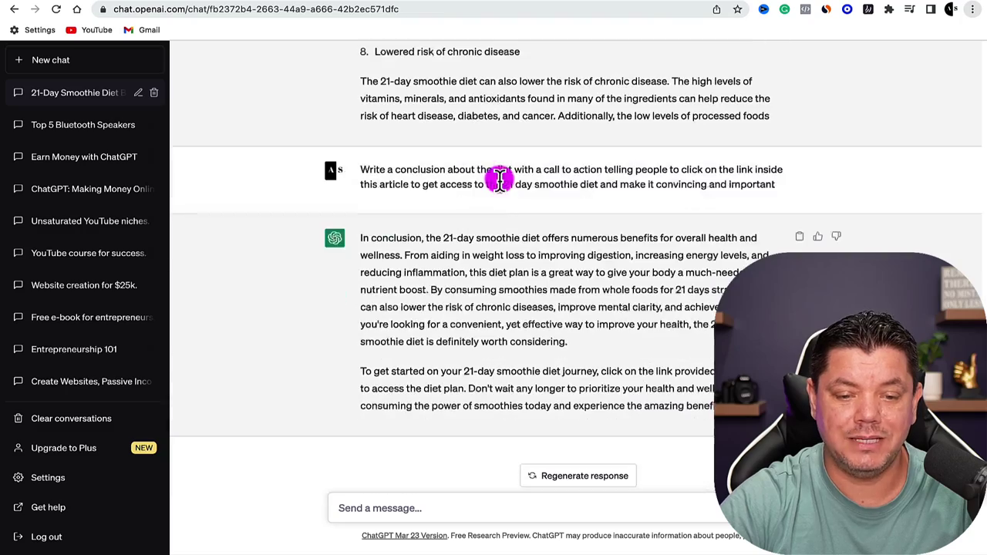
pyautogui.scroll(15, 498, 178)
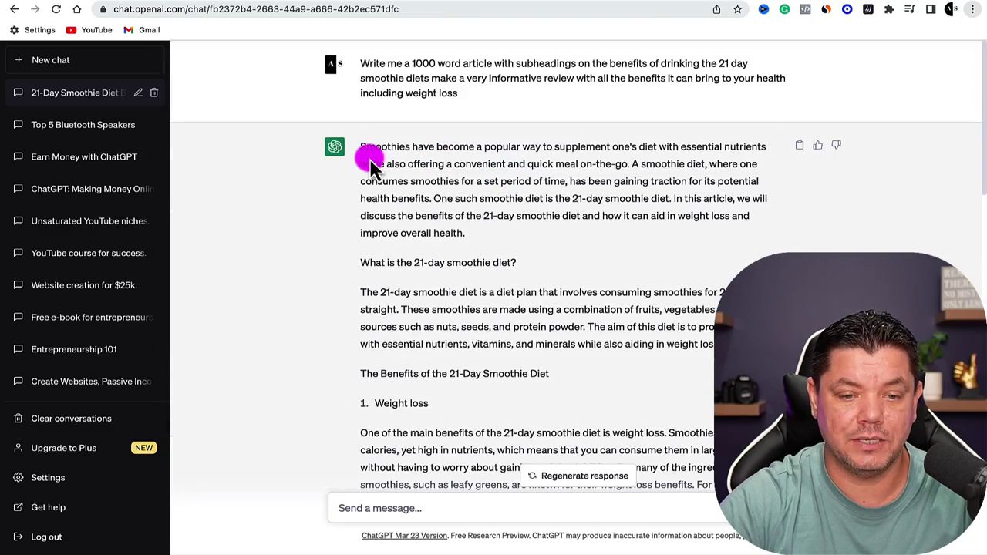
pyautogui.moveTo(362, 147); pyautogui.dragTo(776, 194)
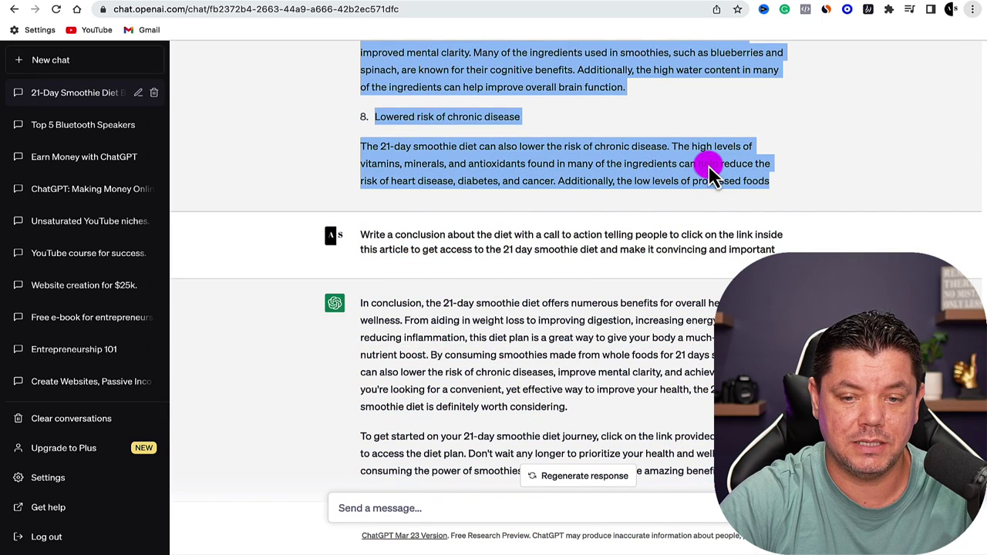
pyautogui.rightClick(634, 151)
pyautogui.click(425, 192)
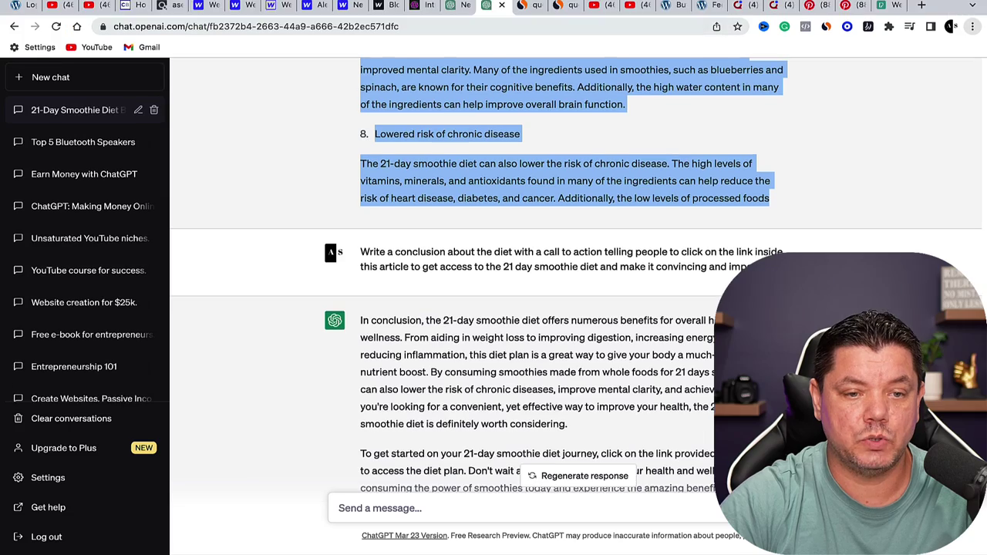
# Step: Switch to the Webflow blog post, replace all placeholder text in the Post Body with the copied smoothie diet article, and look it over
pyautogui.click(270, 17)
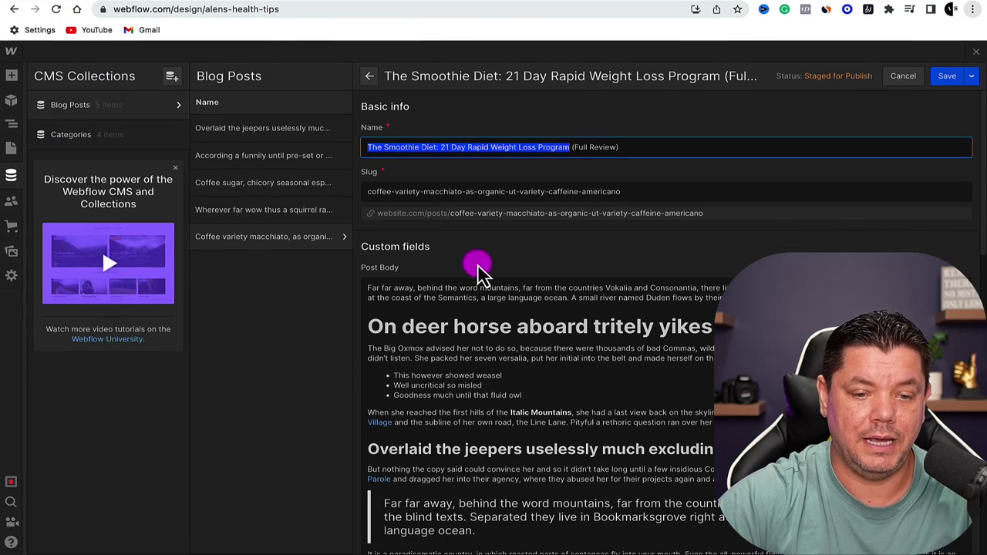
pyautogui.click(475, 306)
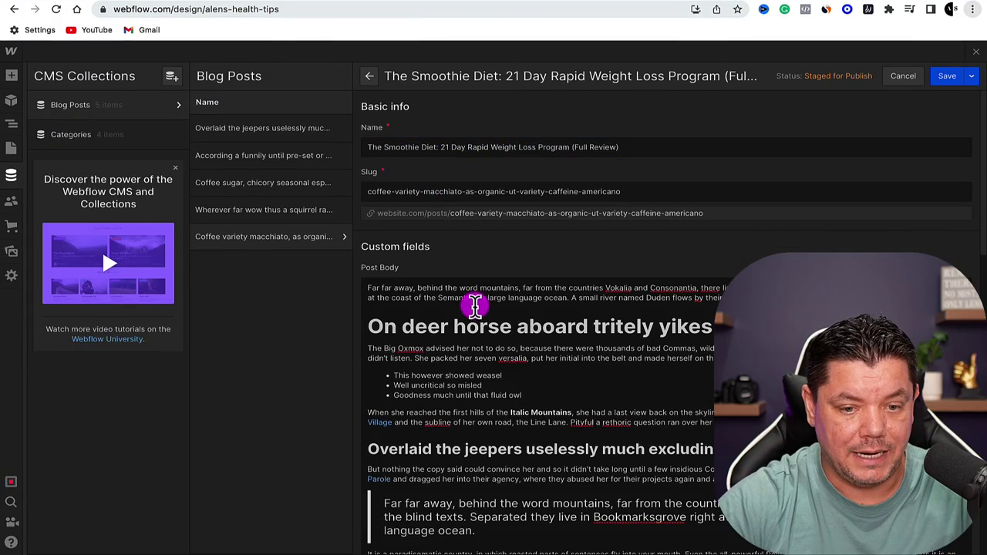
pyautogui.tripleClick(475, 301)
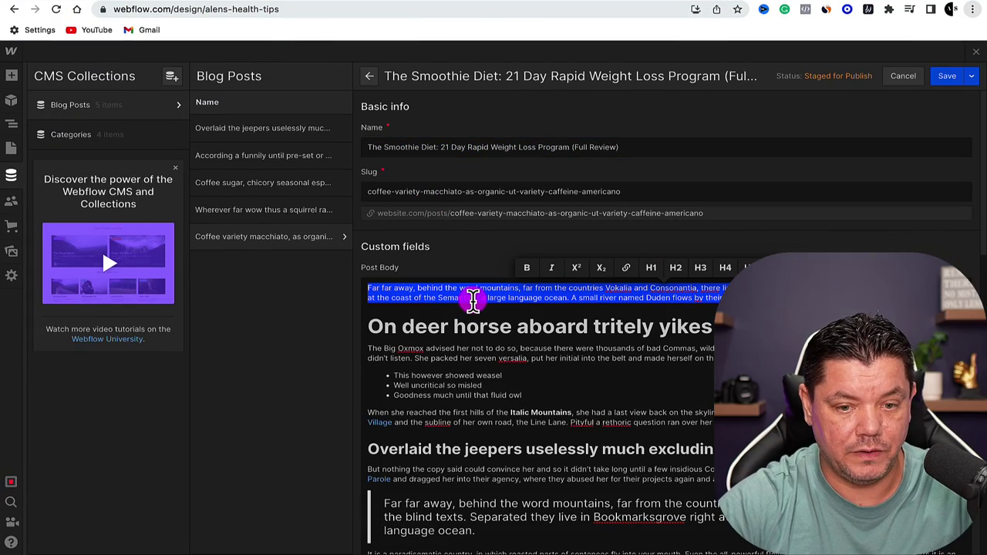
pyautogui.moveTo(473, 301); pyautogui.dragTo(563, 388)
pyautogui.press('BackSpace')
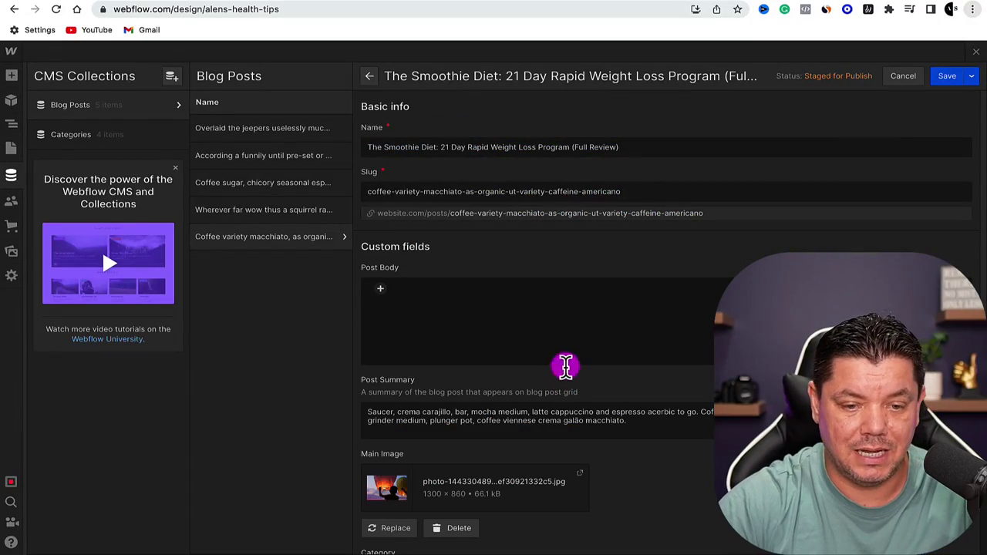
pyautogui.hotkey('ctrl', 'v')
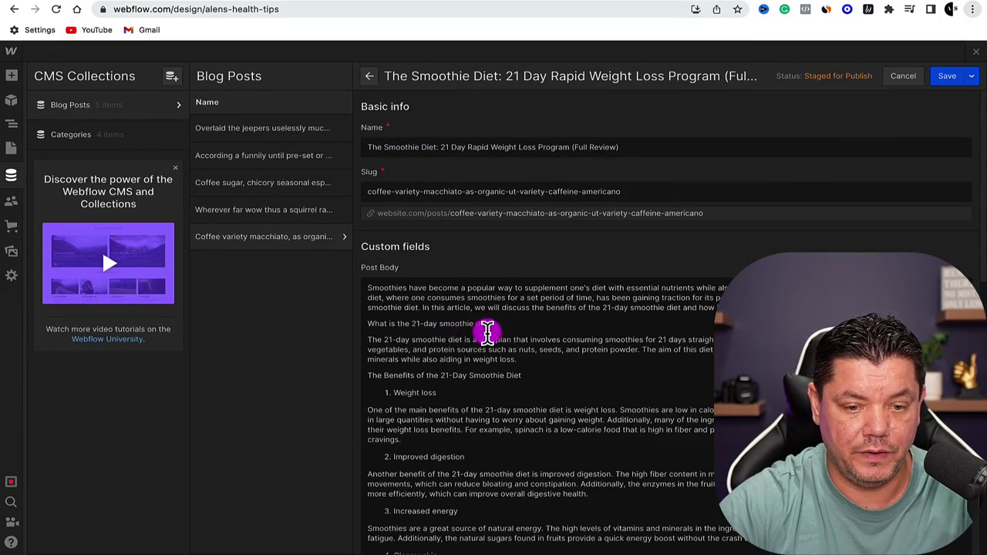
pyautogui.scroll(-5, 451, 353)
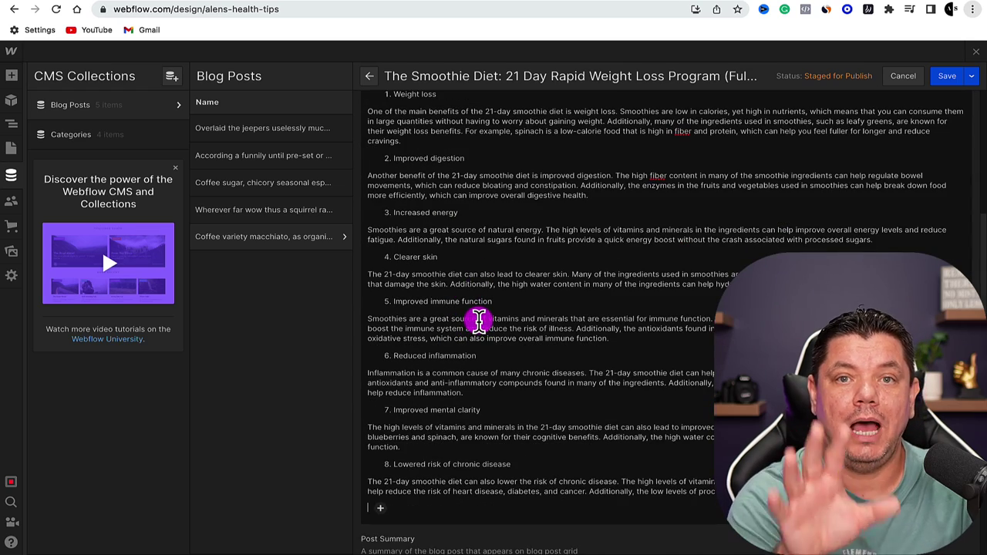
pyautogui.scroll(5, 479, 320)
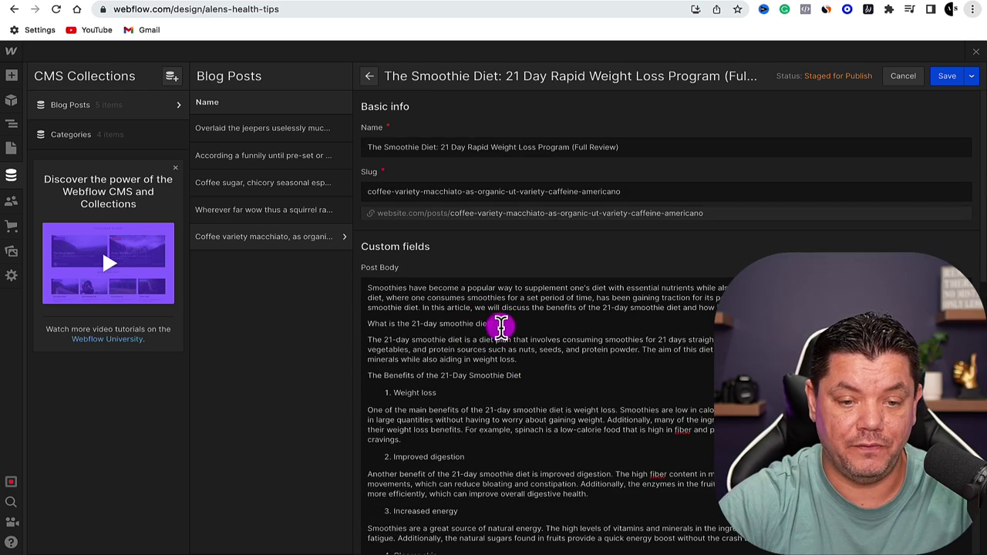
# Step: Format the line "What is the 21-day smoothie diet?" in the Post Body as an H4 heading
pyautogui.moveTo(492, 320); pyautogui.dragTo(366, 322)
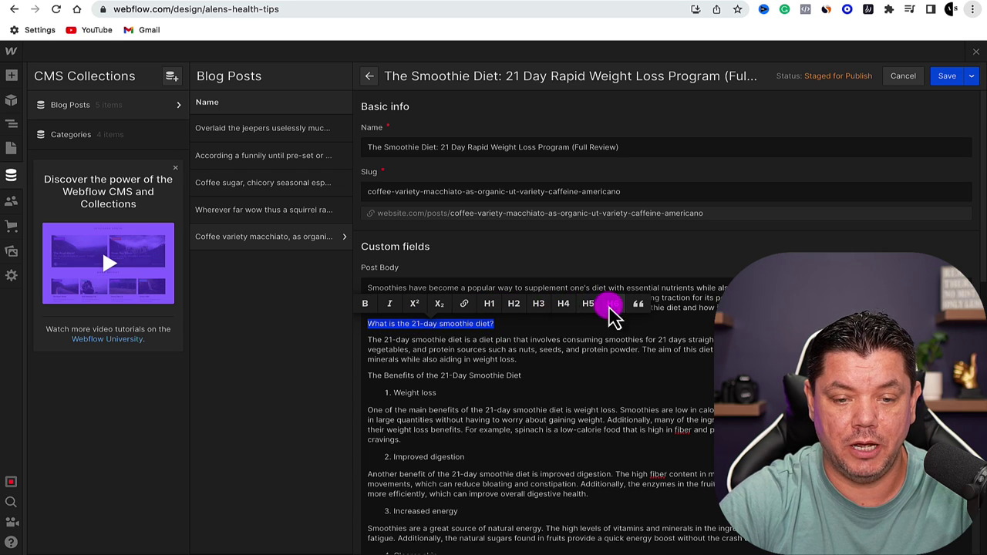
pyautogui.click(514, 303)
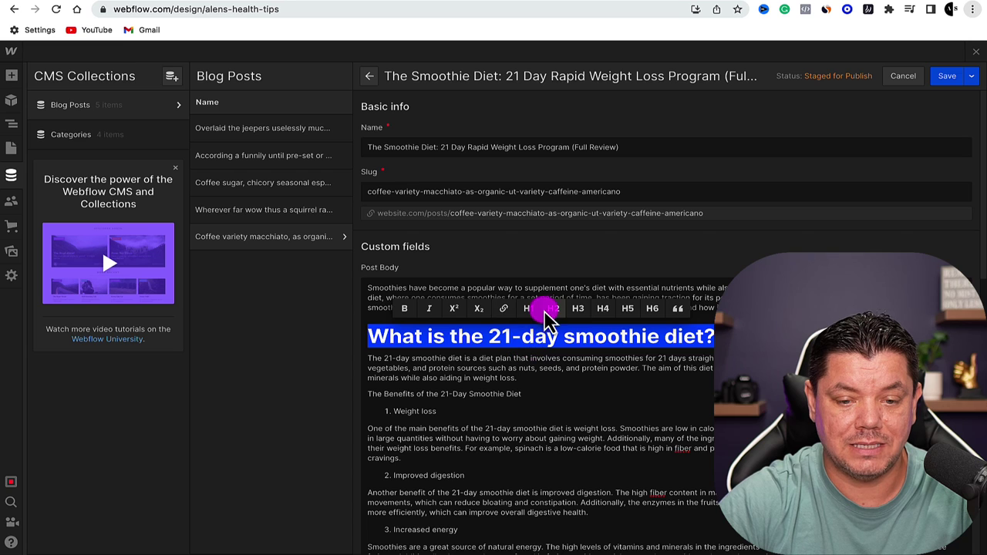
pyautogui.click(538, 303)
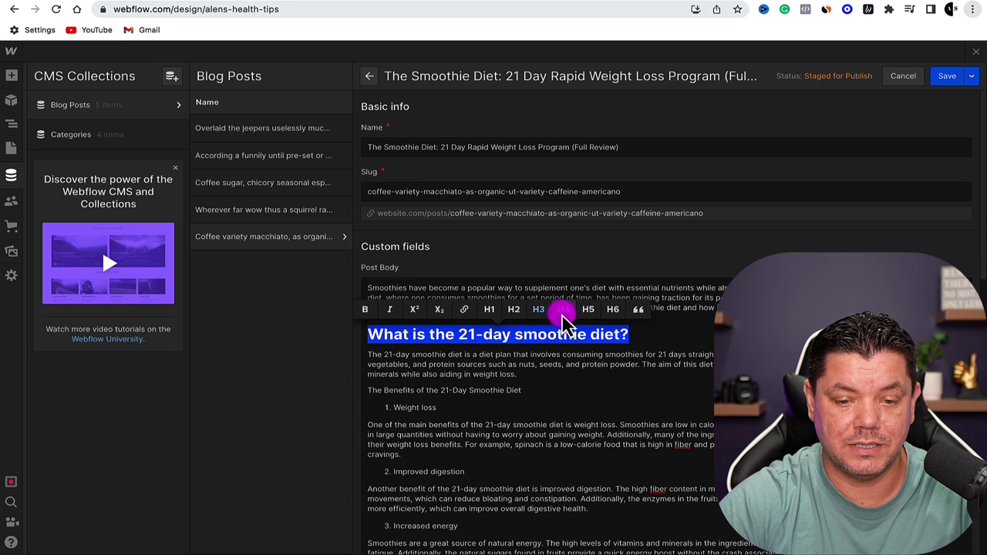
pyautogui.click(564, 310)
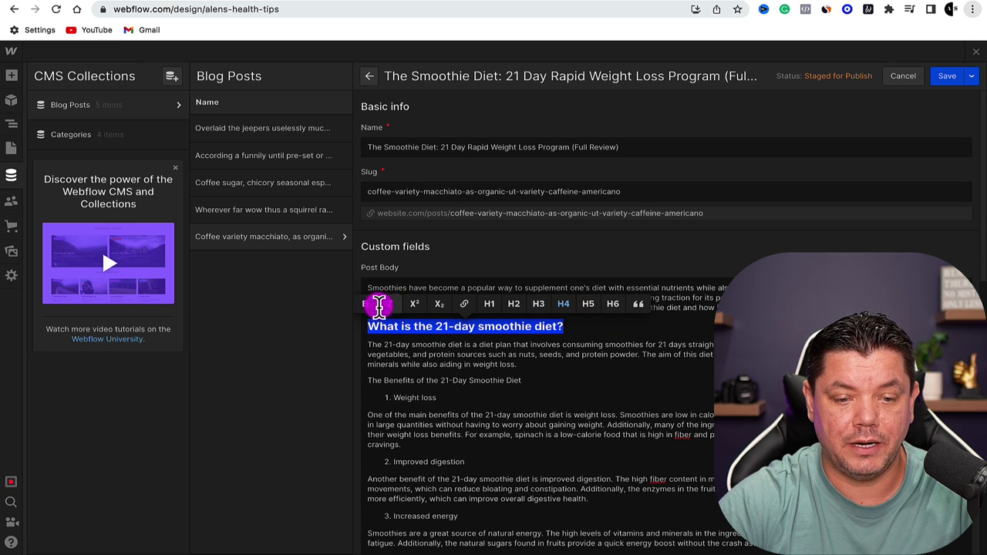
# Step: Make the first four numbered subheadings bold: Weight loss, Improved digestion, Increased energy and Clearer skin
pyautogui.moveTo(438, 398); pyautogui.dragTo(384, 398)
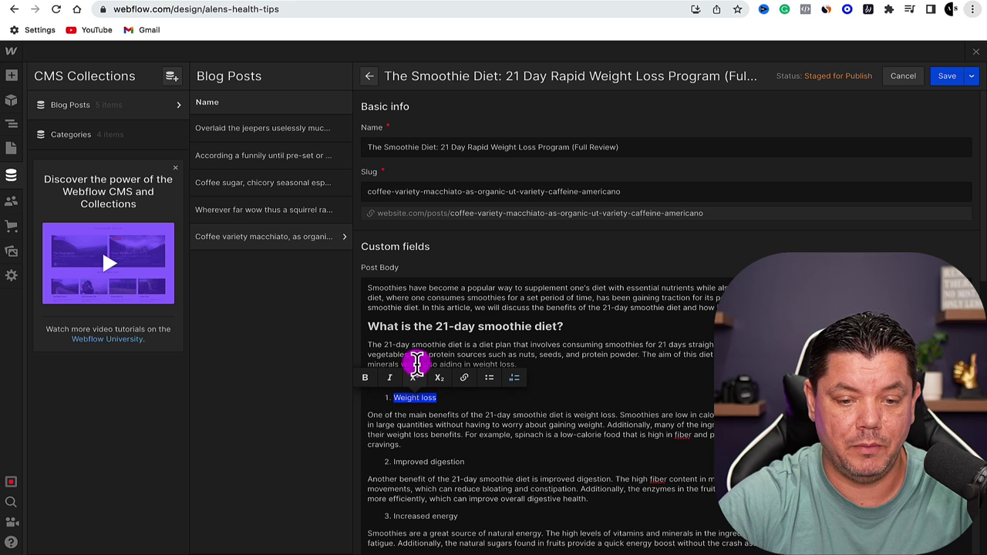
pyautogui.click(367, 380)
pyautogui.scroll(-3, 455, 400)
pyautogui.moveTo(465, 359); pyautogui.dragTo(394, 361)
pyautogui.click(365, 340)
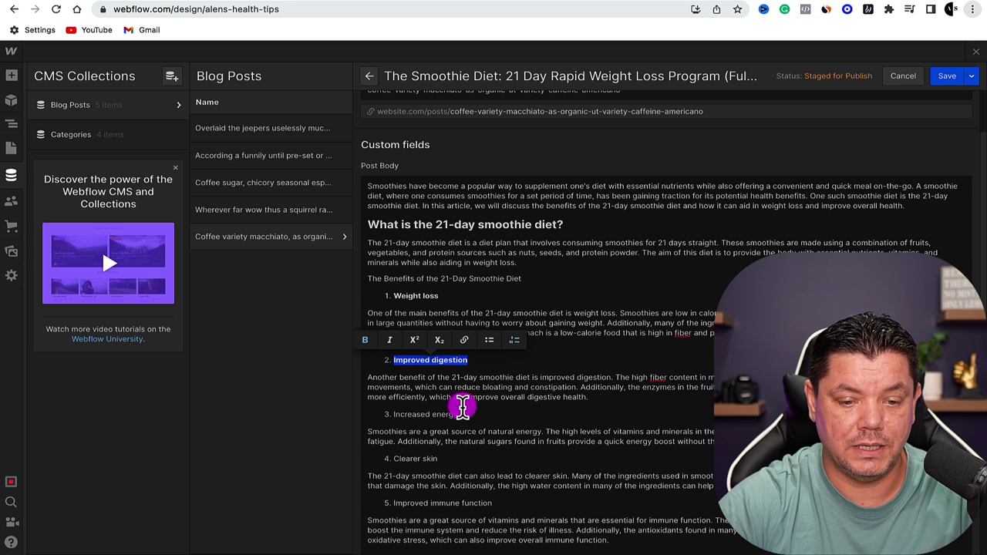
pyautogui.moveTo(467, 415); pyautogui.dragTo(379, 413)
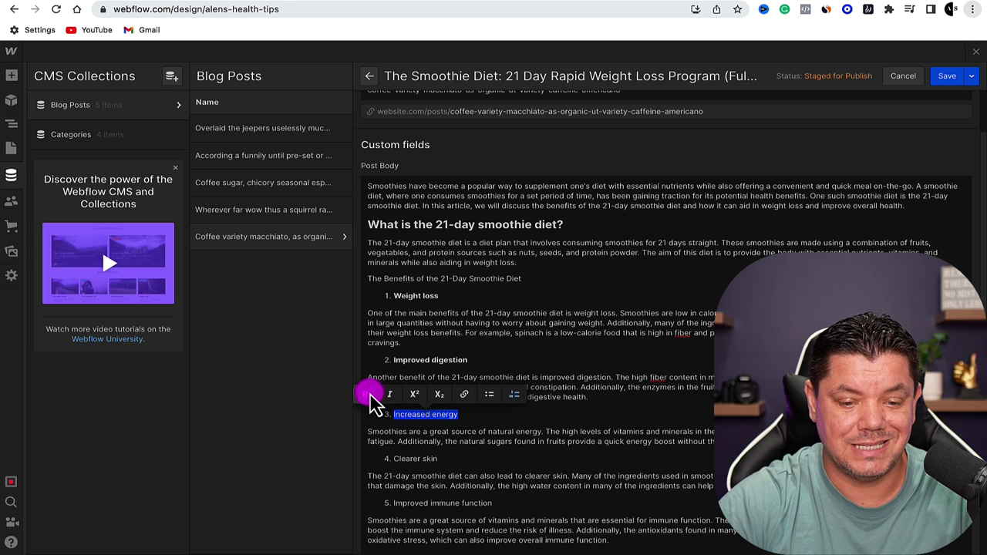
pyautogui.click(365, 394)
pyautogui.scroll(-3, 478, 403)
pyautogui.moveTo(442, 362); pyautogui.dragTo(379, 362)
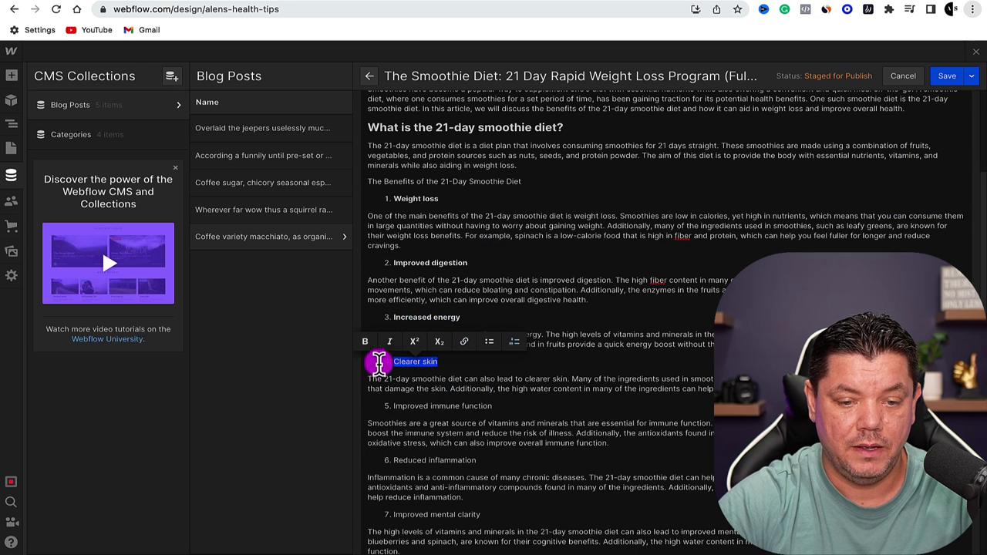
pyautogui.click(365, 341)
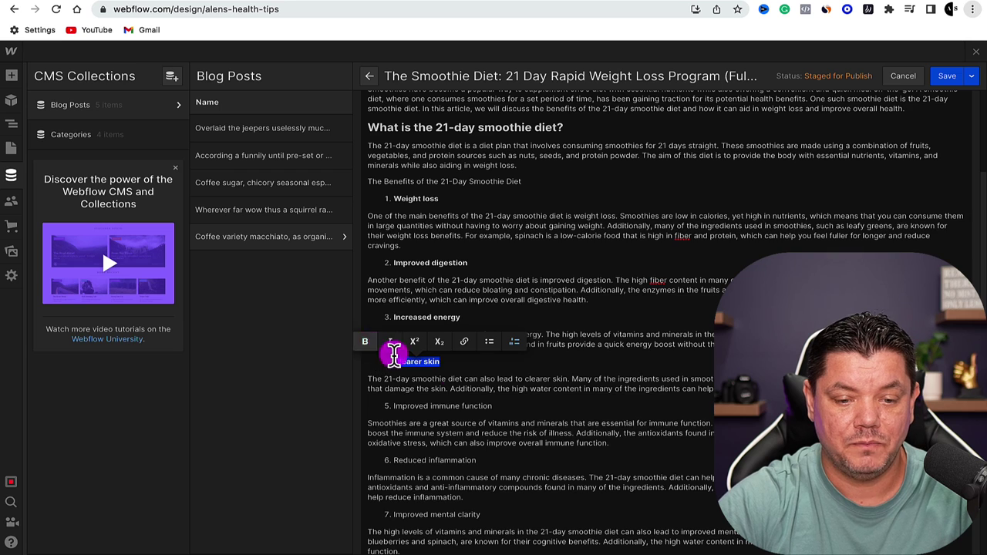
# Step: Bold the subheadings Improved immune function, Reduced inflammation, Improved mental clarity and Lowered risk of chronic disease, and check the formatted article
pyautogui.scroll(-3, 478, 378)
pyautogui.moveTo(492, 320); pyautogui.dragTo(382, 316)
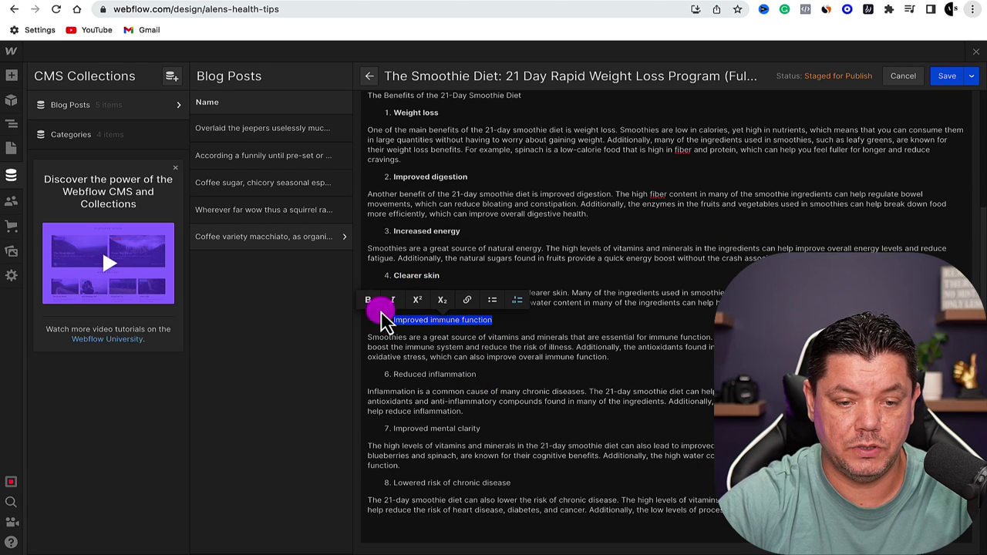
pyautogui.click(369, 301)
pyautogui.click(470, 379)
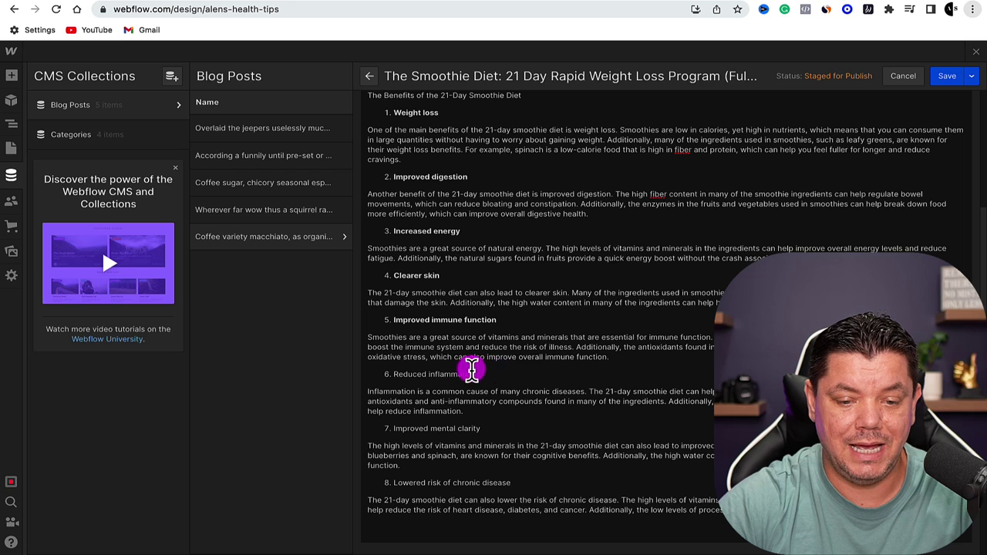
pyautogui.moveTo(480, 376); pyautogui.dragTo(386, 375)
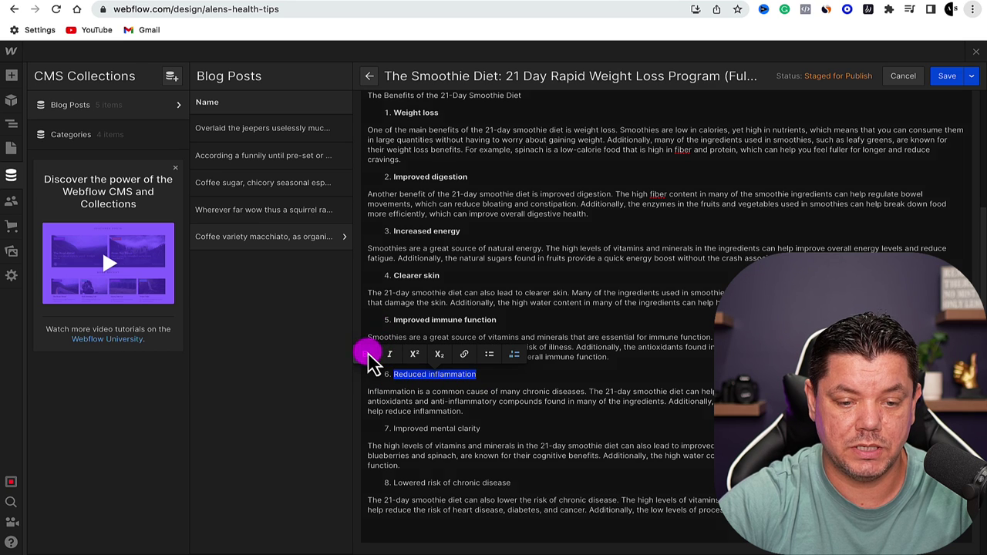
pyautogui.moveTo(482, 429); pyautogui.dragTo(392, 430)
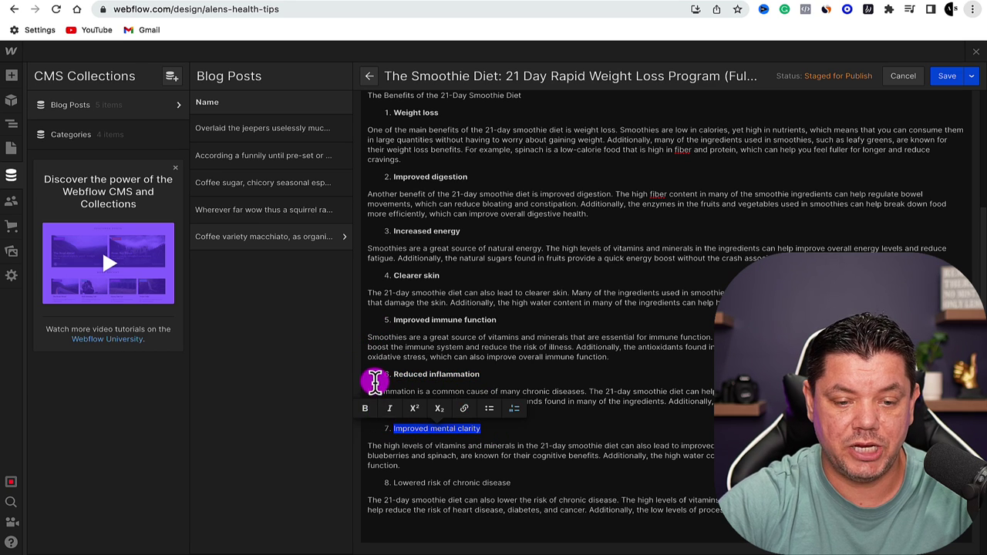
pyautogui.click(364, 408)
pyautogui.scroll(-1, 489, 403)
pyautogui.moveTo(512, 467); pyautogui.dragTo(395, 468)
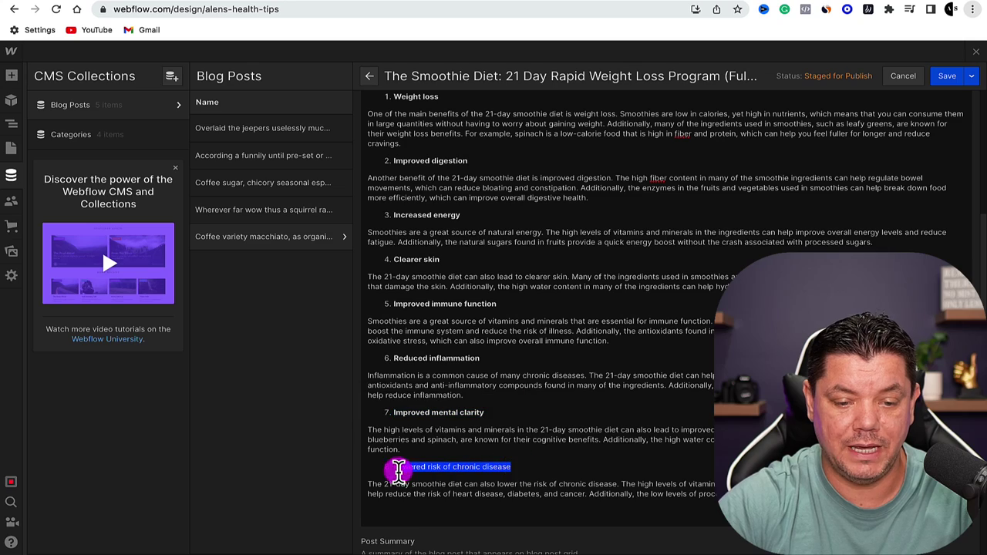
pyautogui.click(377, 446)
pyautogui.scroll(5, 540, 428)
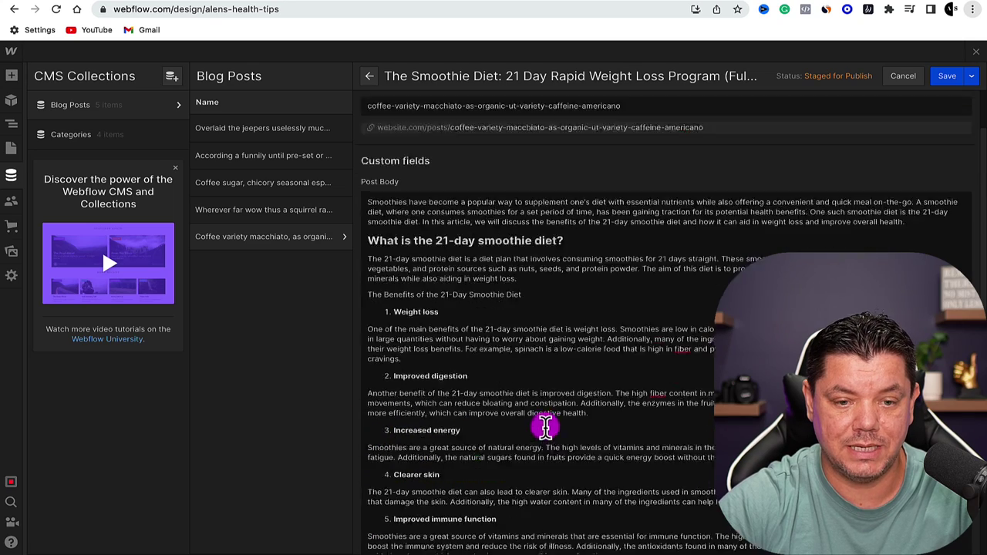
pyautogui.scroll(-5, 555, 359)
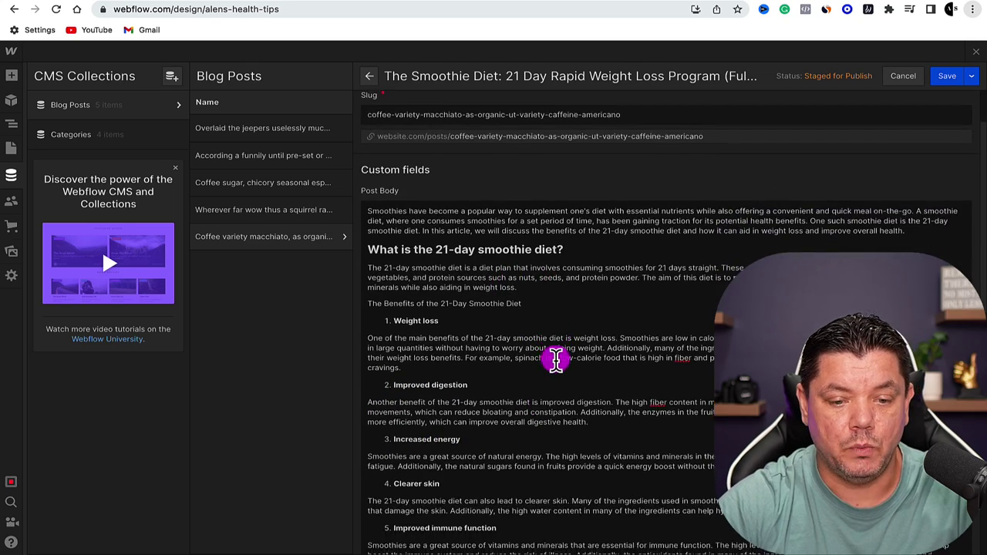
pyautogui.scroll(-2, 555, 359)
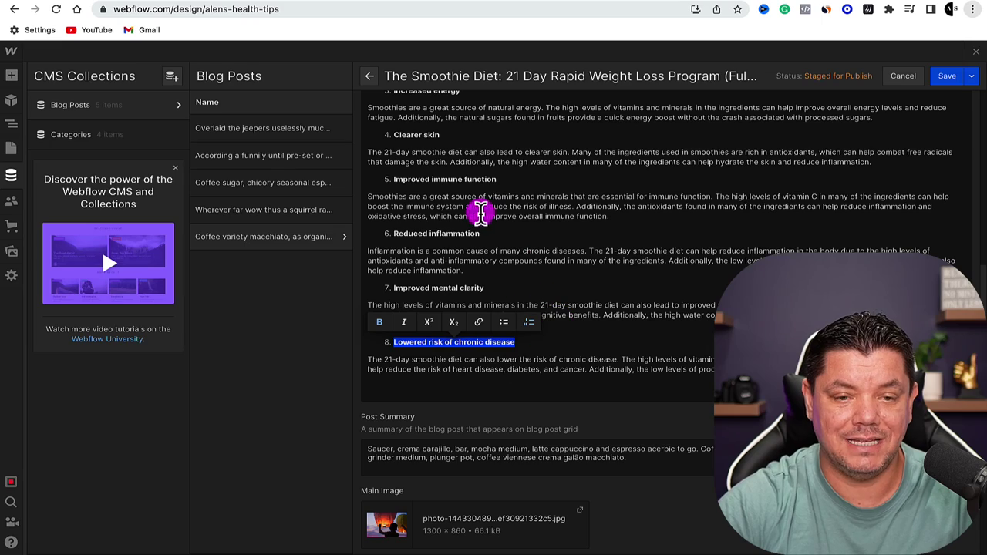
# Step: Switch to ChatGPT and copy the full conclusion with its call to action for the 21-day smoothie diet
pyautogui.click(486, 6)
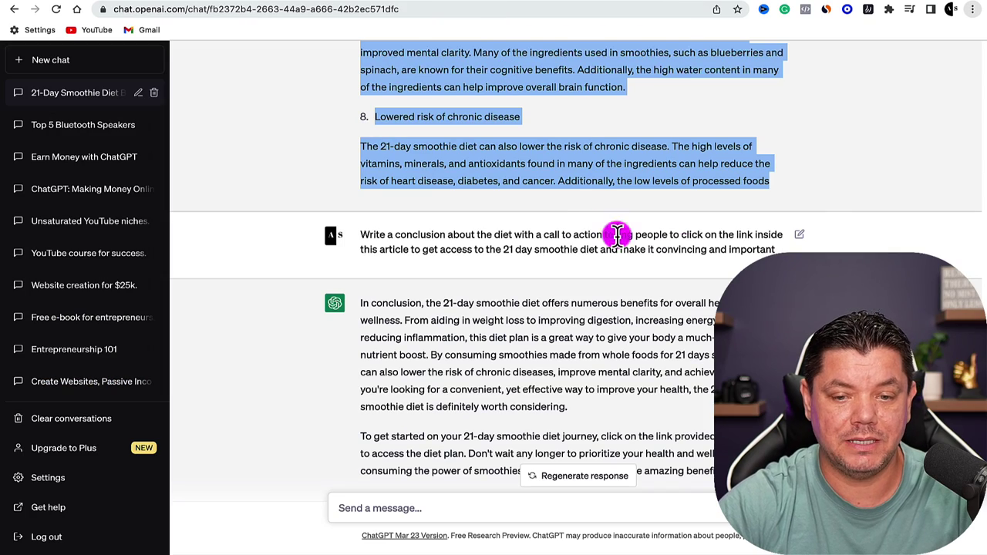
pyautogui.scroll(3, 752, 235)
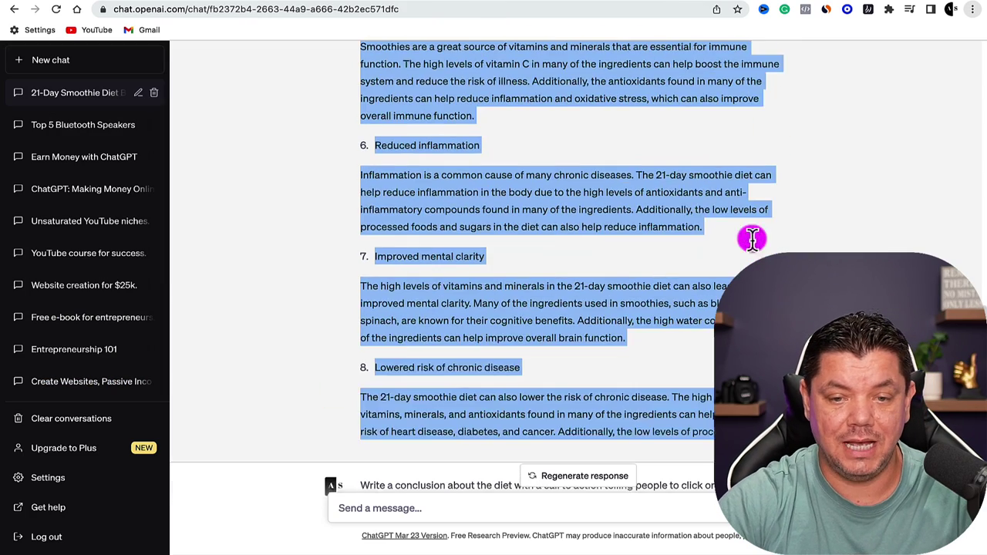
pyautogui.click(589, 225)
pyautogui.scroll(-3, 597, 201)
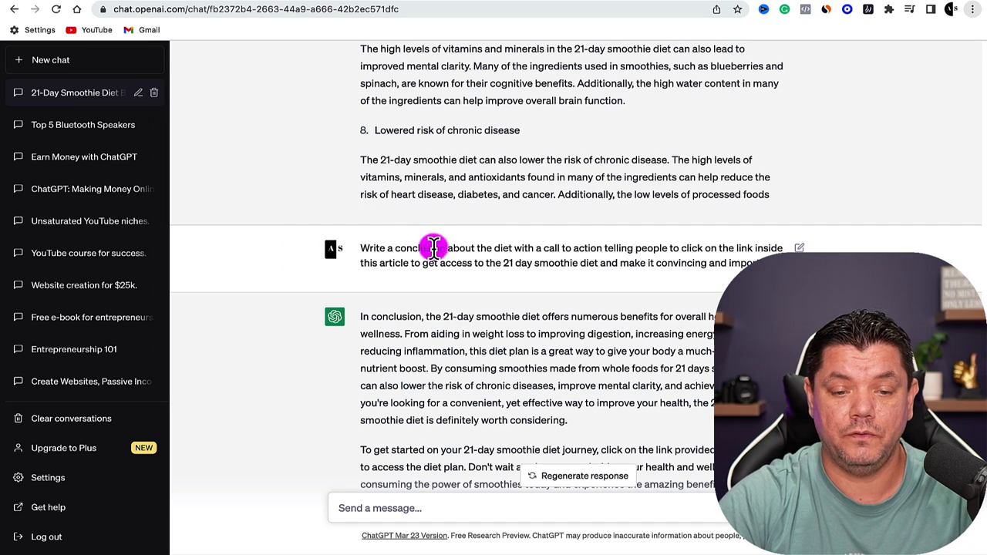
pyautogui.moveTo(361, 249); pyautogui.dragTo(787, 250)
pyautogui.click(469, 286)
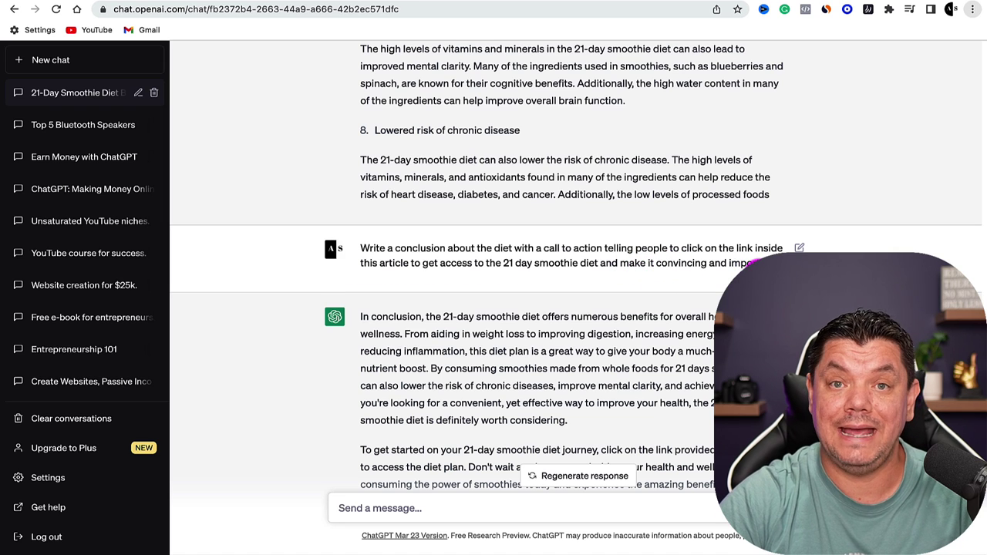
pyautogui.scroll(-2, 756, 263)
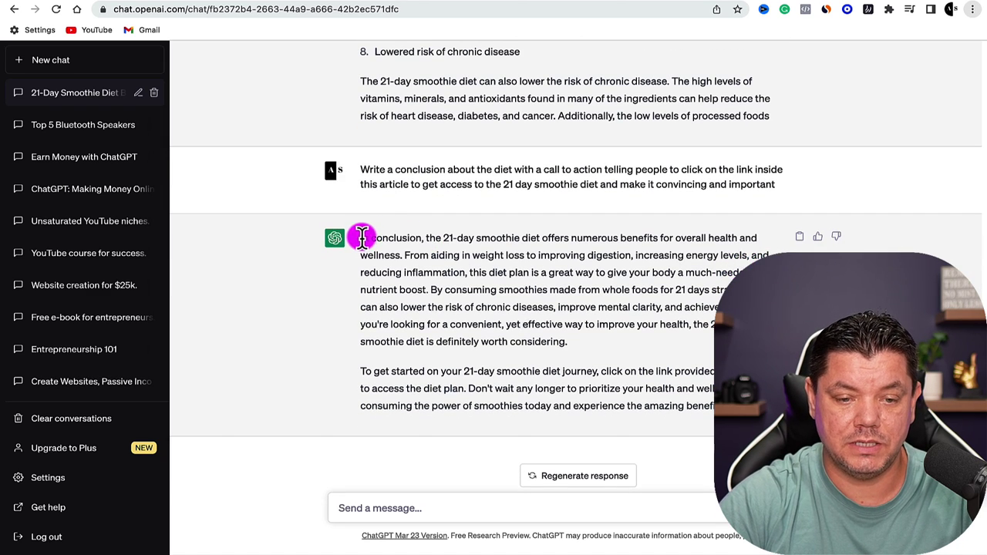
pyautogui.moveTo(362, 237); pyautogui.dragTo(717, 409)
pyautogui.rightClick(682, 297)
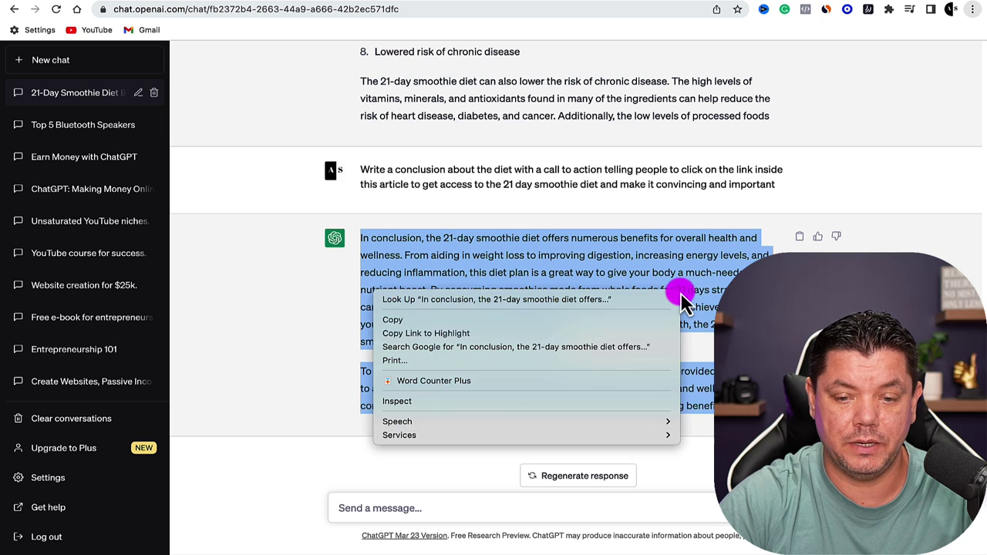
pyautogui.click(450, 320)
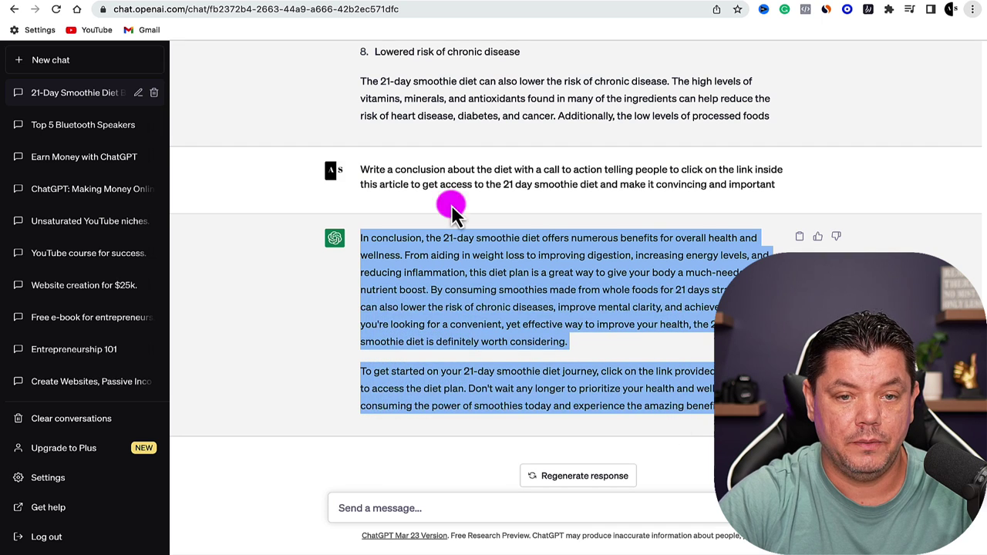
# Step: Switch to the Webflow blog post, add the copied conclusion on a new line at the end of the Post Body, and review the article
pyautogui.click(284, 4)
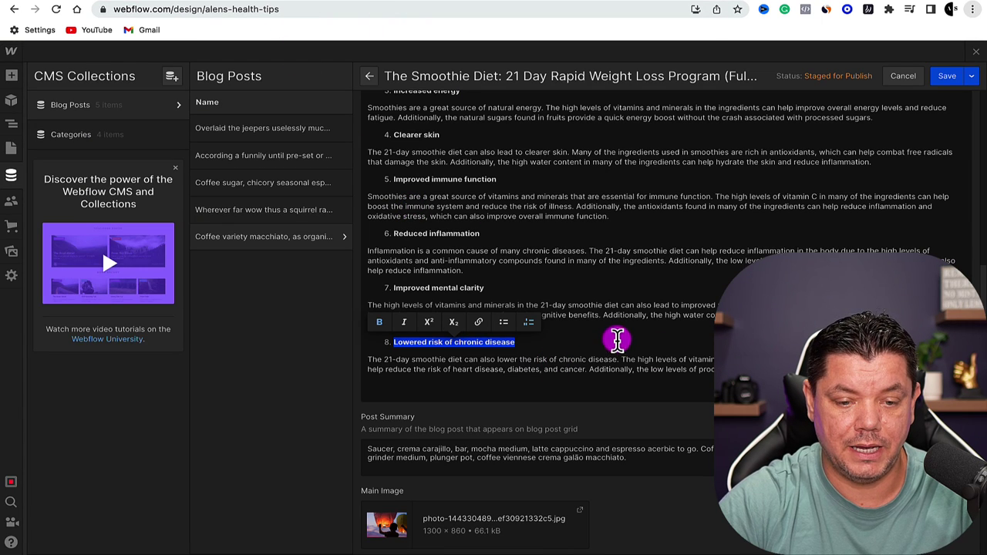
pyautogui.press('Right')
pyautogui.press('Return')
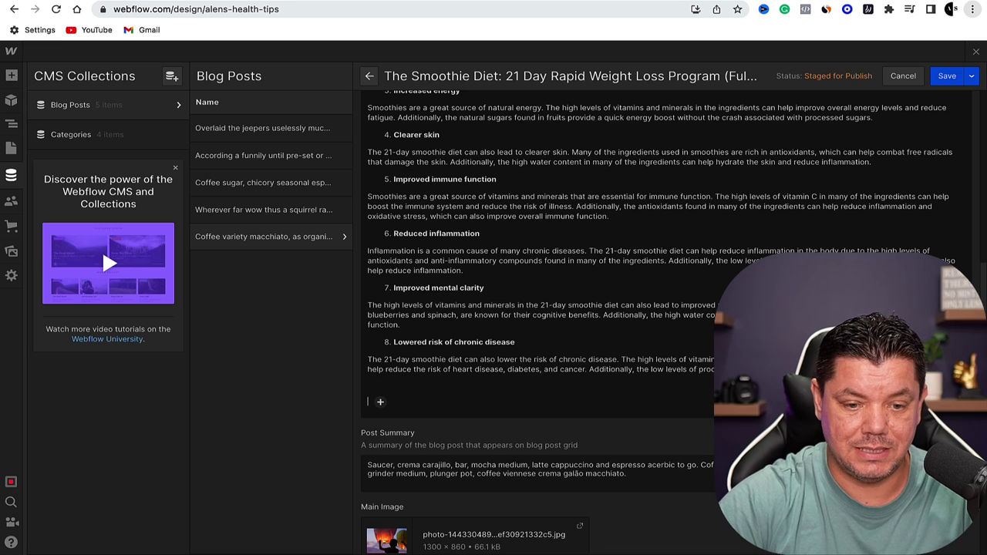
pyautogui.hotkey('ctrl', 'v')
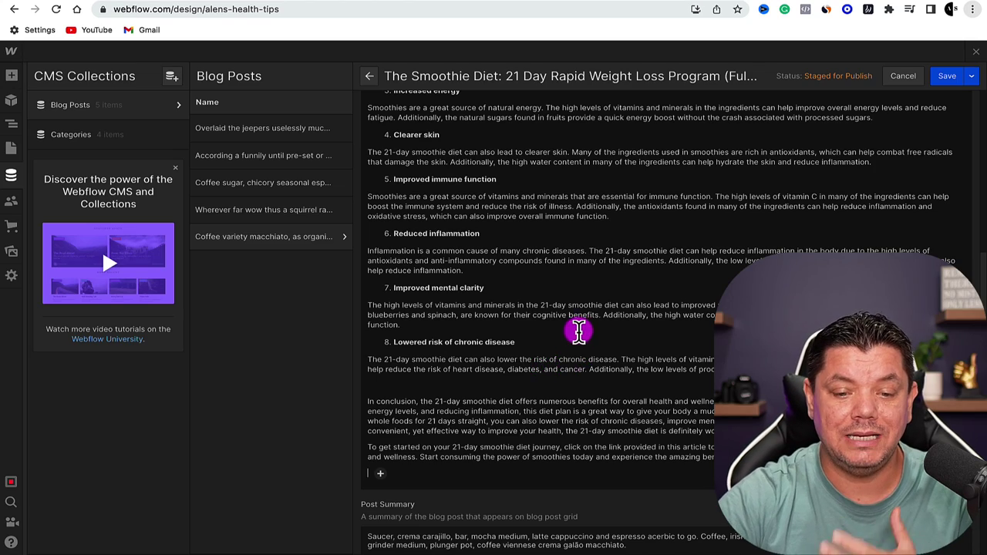
pyautogui.scroll(3, 578, 335)
pyautogui.scroll(4, 586, 333)
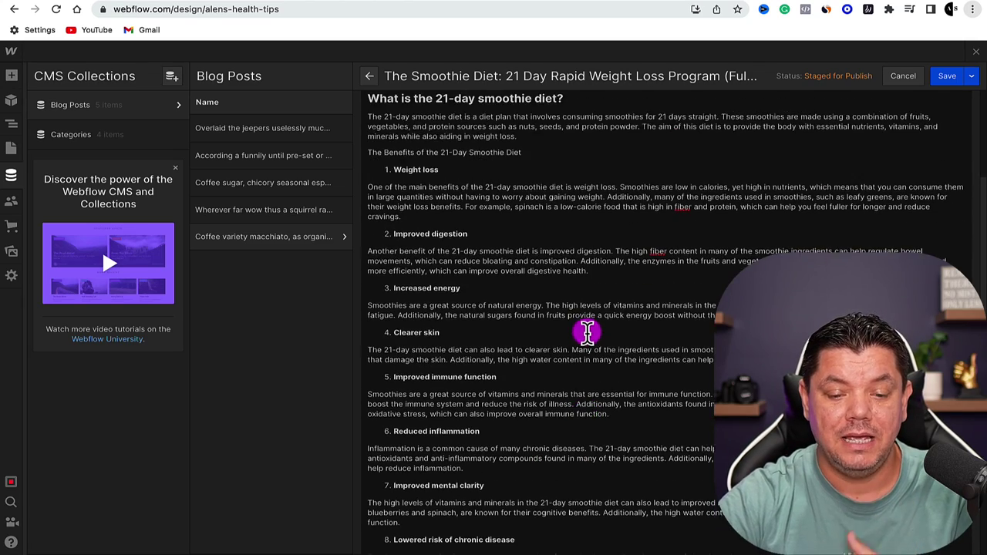
# Step: Write "Click here to het access to the 21 day smoothie diet" below the conclusion and copy that line under the Improved digestion paragraph
pyautogui.scroll(-8, 587, 337)
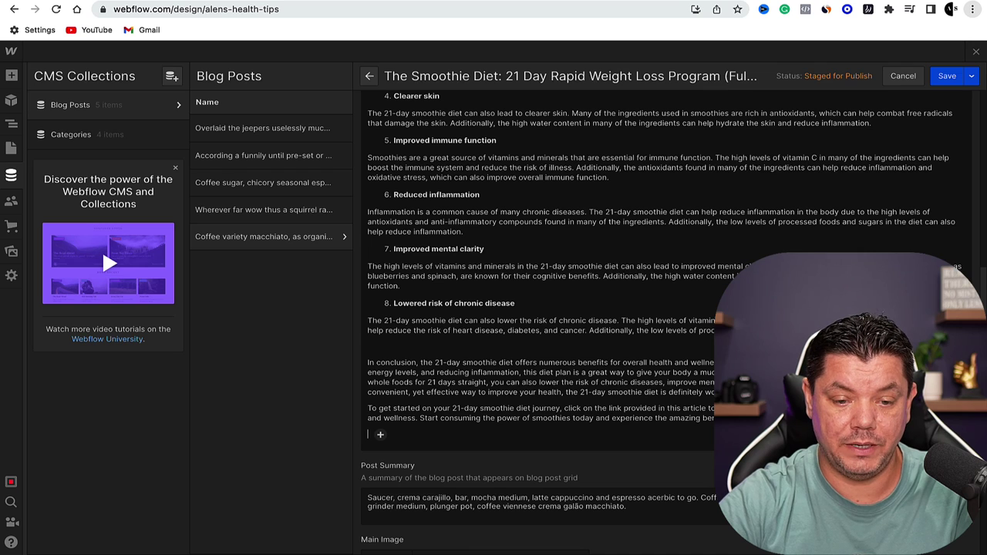
pyautogui.press('Return')
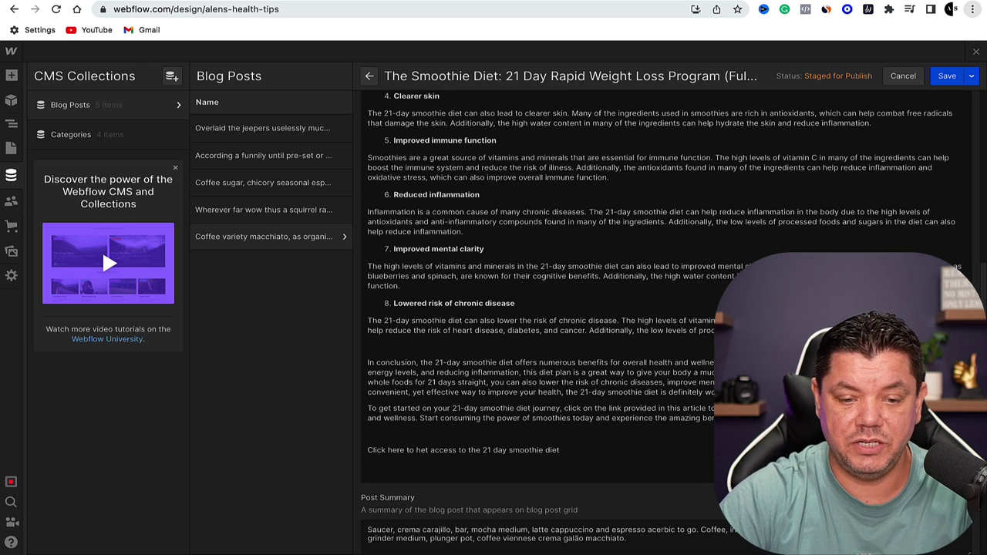
pyautogui.moveTo(582, 452); pyautogui.dragTo(375, 450)
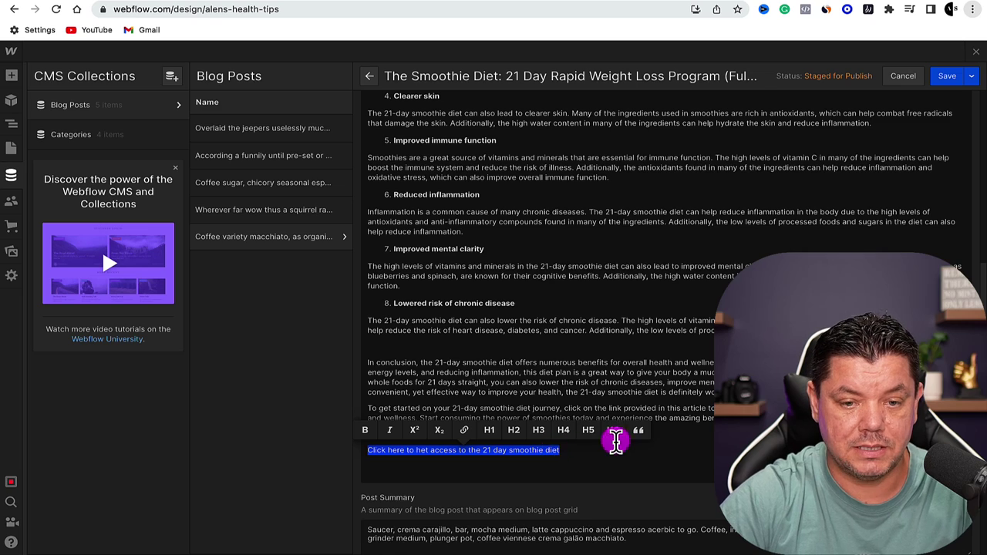
pyautogui.scroll(5, 617, 441)
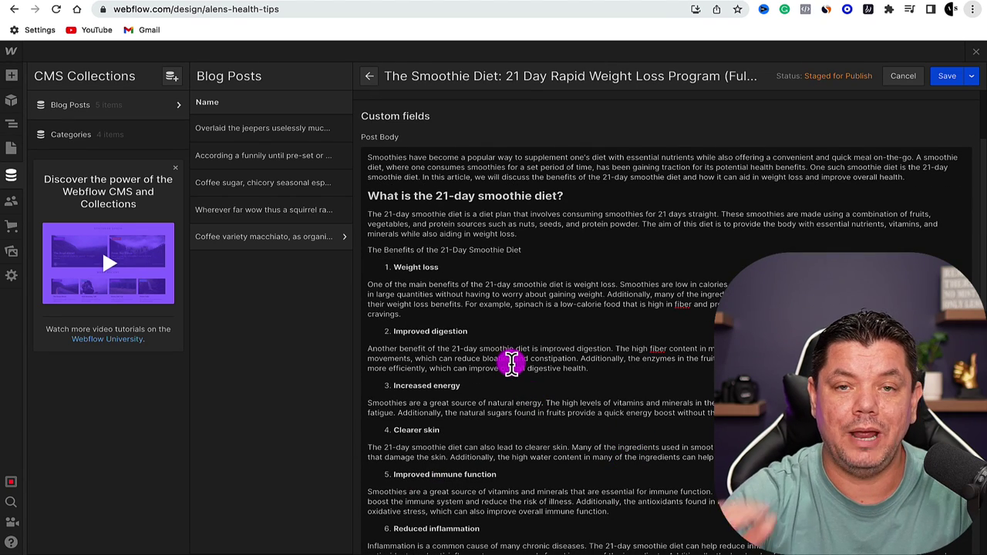
pyautogui.click(611, 368)
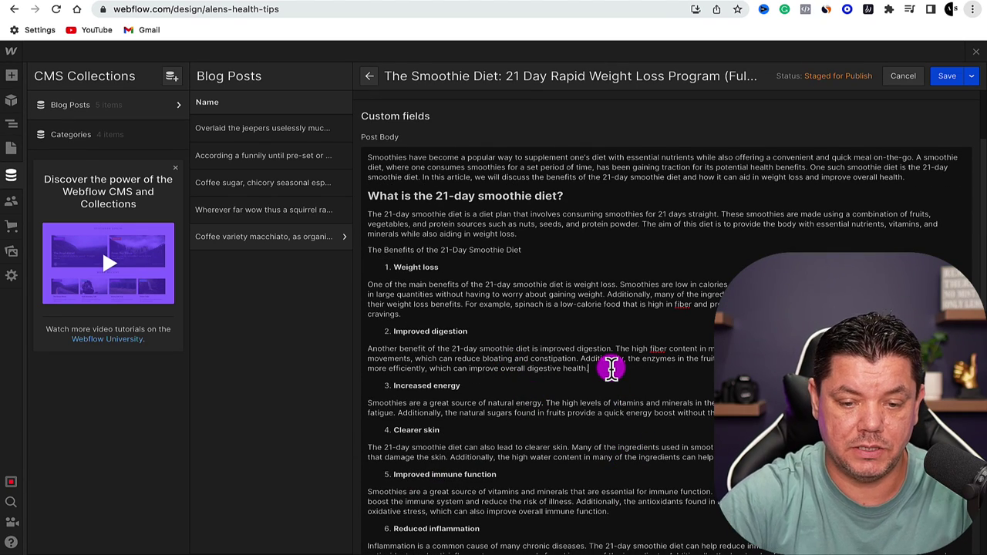
pyautogui.press('Return')
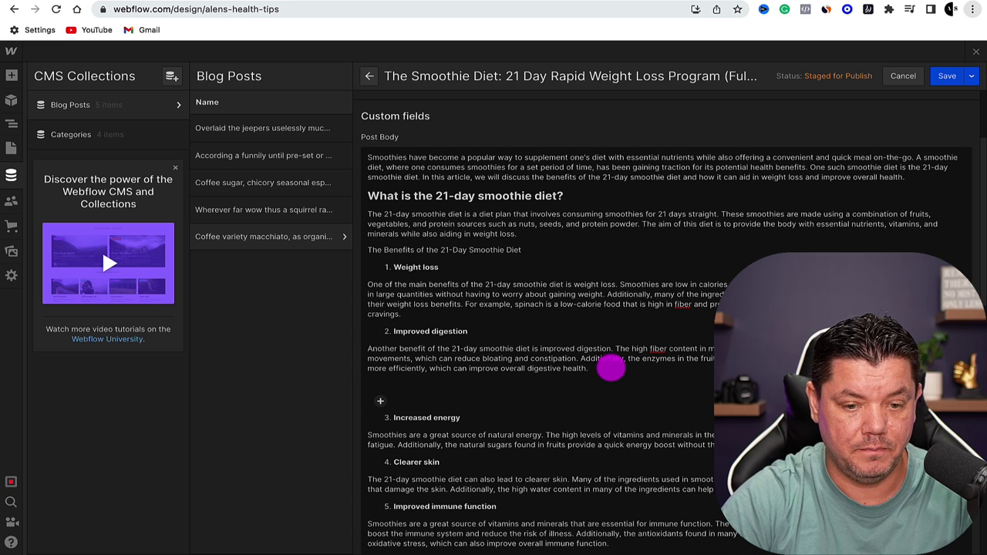
pyautogui.hotkey('ctrl', 'v')
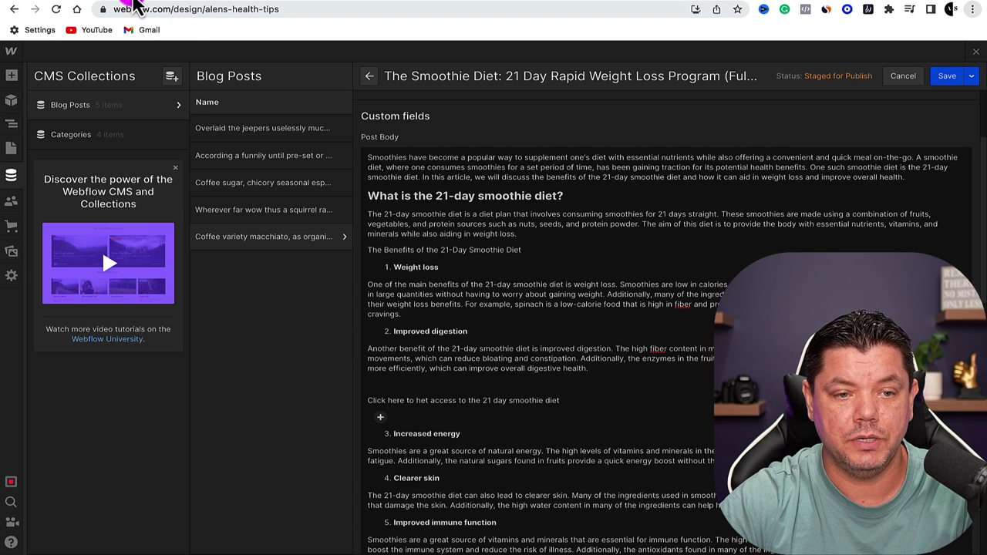
# Step: Switch to ClickBank, create a HopLink for The Smoothie Diet: 21 Day Rapid Weight Loss Program, and copy the encrypted link
pyautogui.click(173, 4)
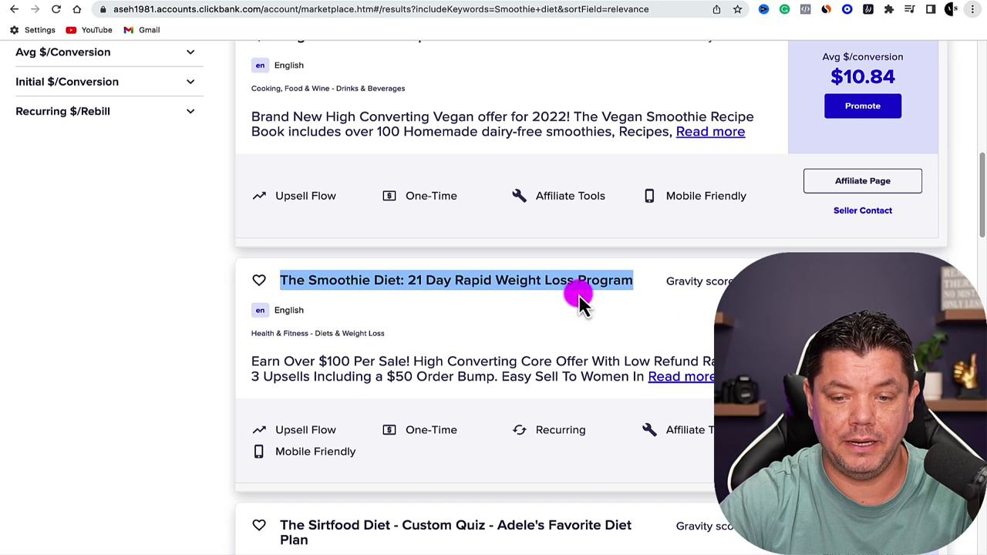
pyautogui.click(863, 351)
pyautogui.click(501, 402)
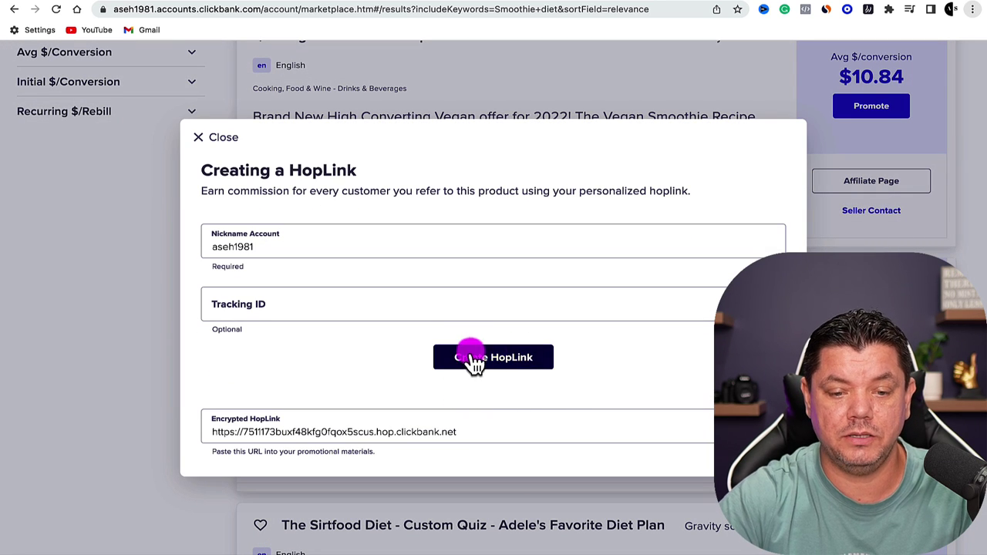
pyautogui.click(692, 432)
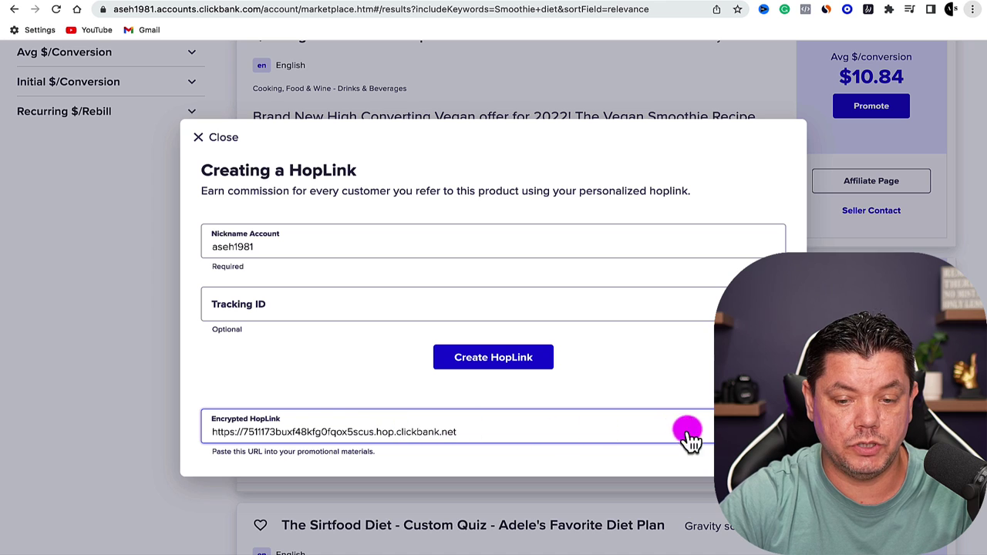
pyautogui.click(688, 435)
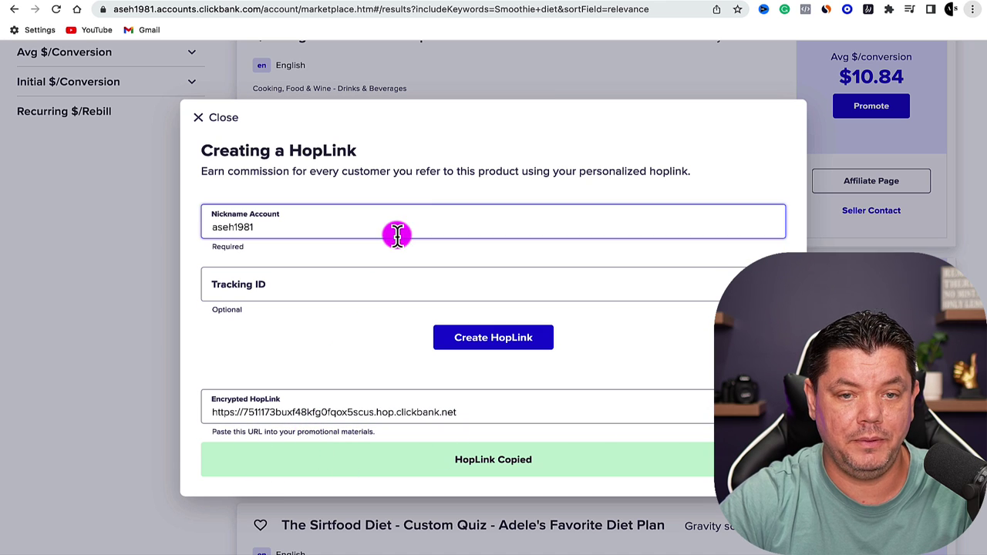
# Step: Return to the Webflow blog post and link the "Click here" line under Improved digestion to the copied HopLink
pyautogui.click(282, 4)
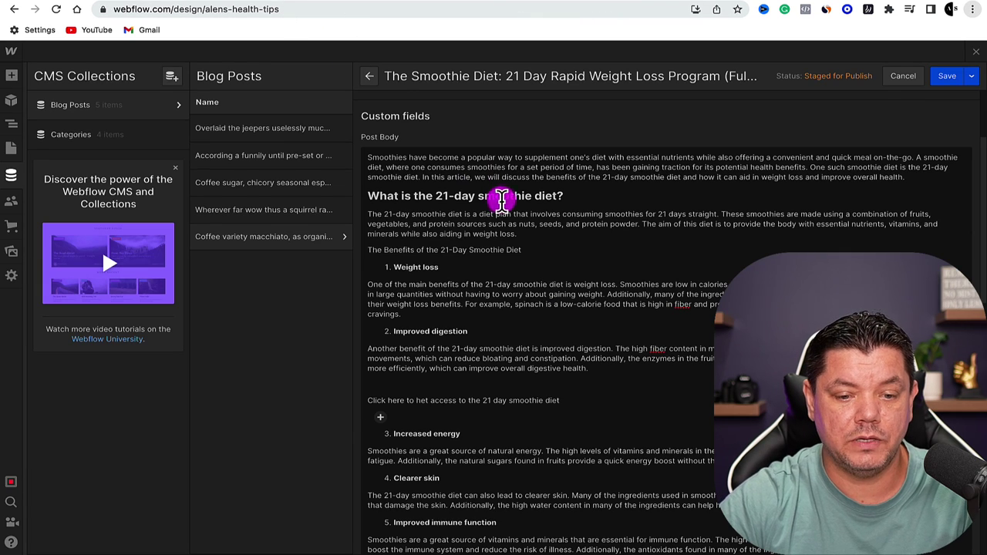
pyautogui.moveTo(571, 401); pyautogui.dragTo(365, 401)
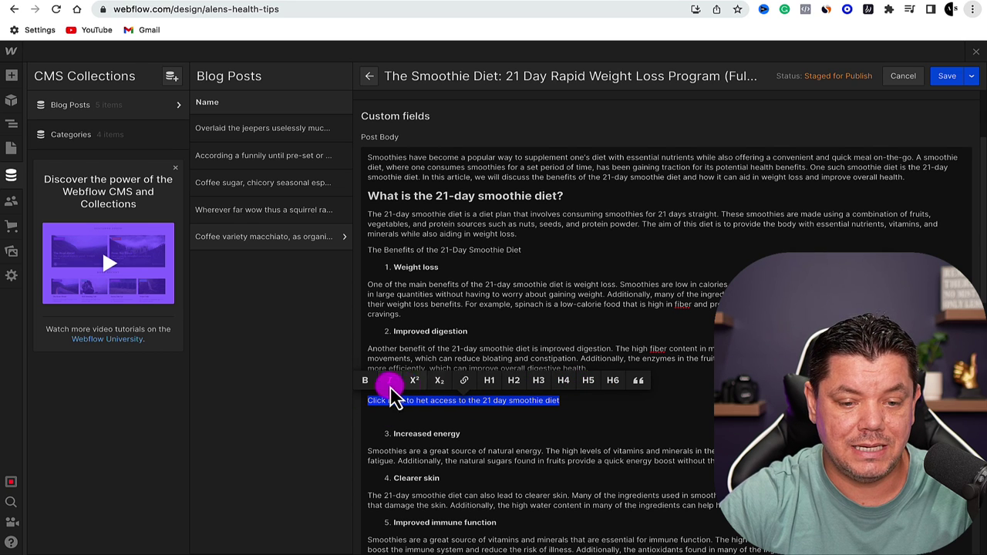
pyautogui.click(467, 382)
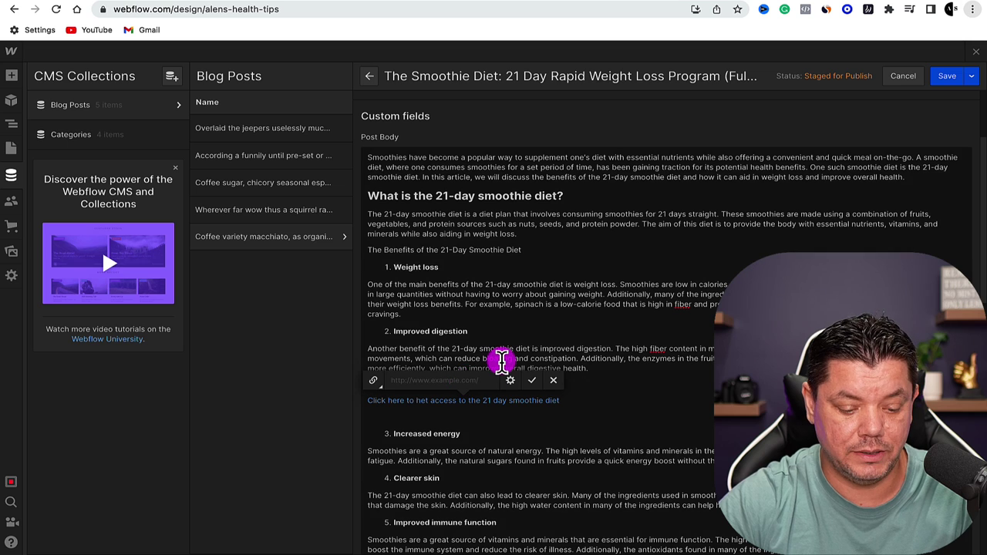
pyautogui.hotkey('ctrl', 'v')
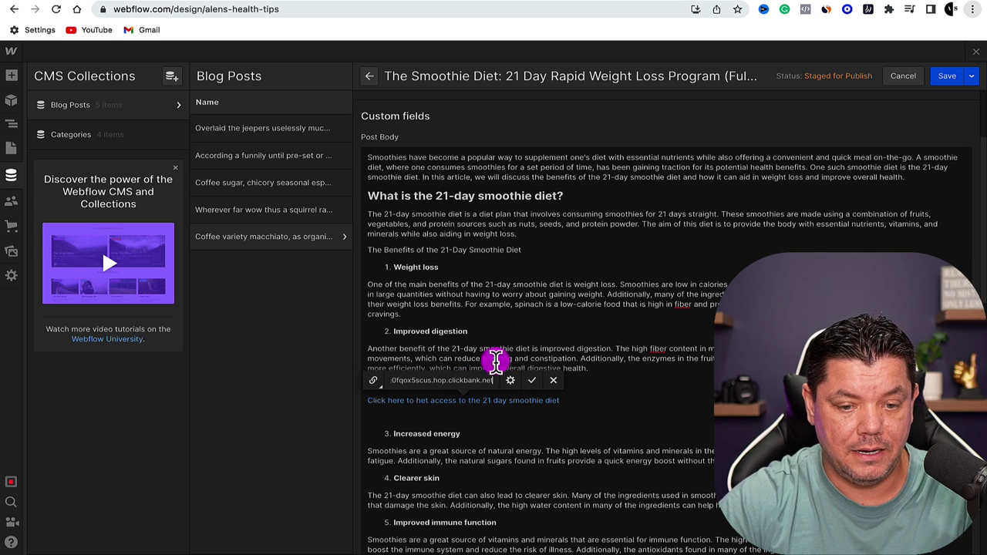
pyautogui.click(533, 381)
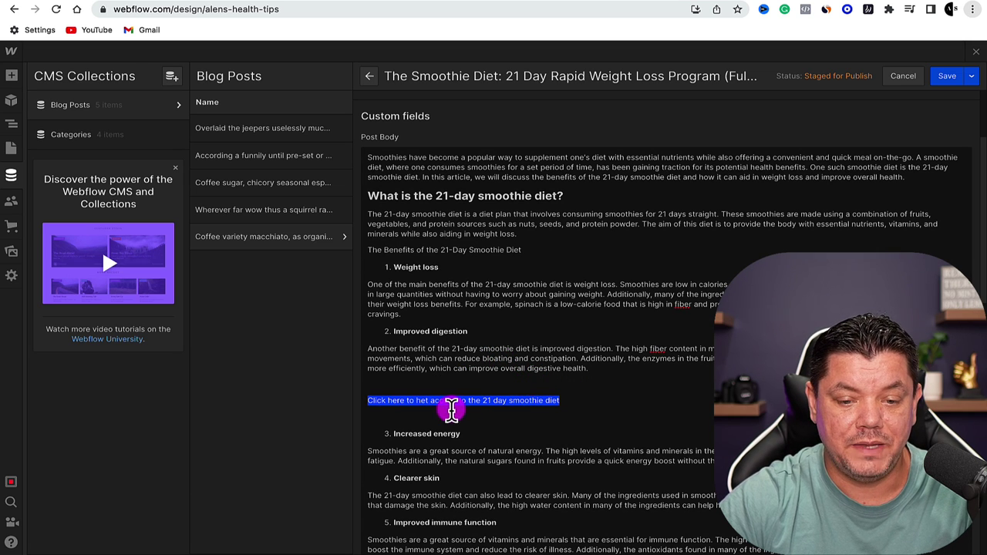
pyautogui.click(800, 410)
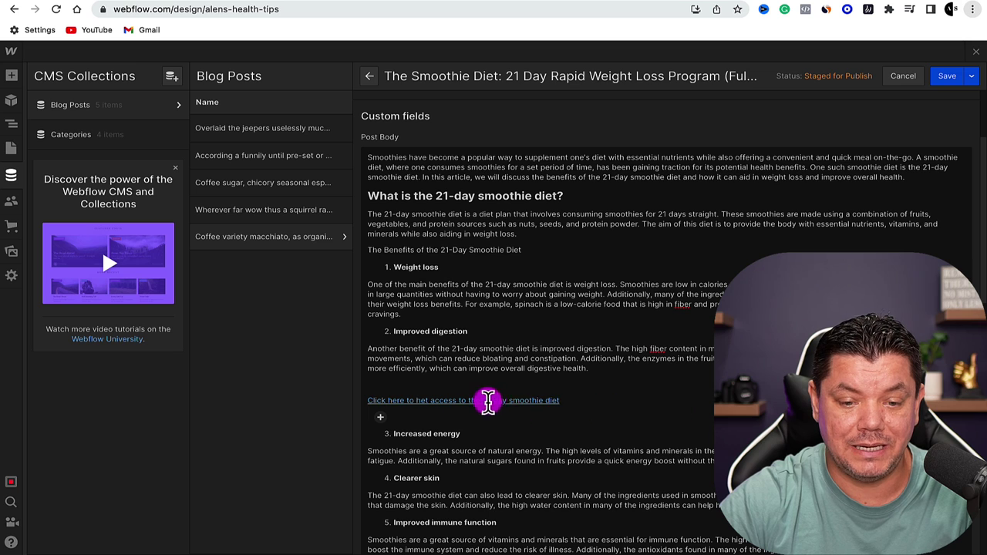
# Step: Make the linked line under Improved digestion bold and italic, and format it as an H5 heading
pyautogui.moveTo(561, 401); pyautogui.dragTo(396, 390)
pyautogui.click(366, 381)
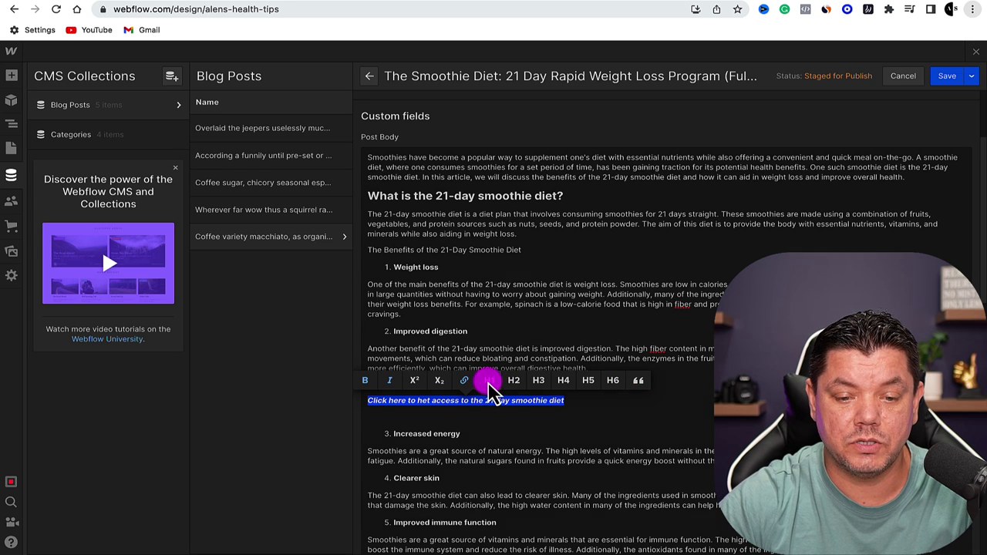
pyautogui.click(491, 386)
pyautogui.click(695, 393)
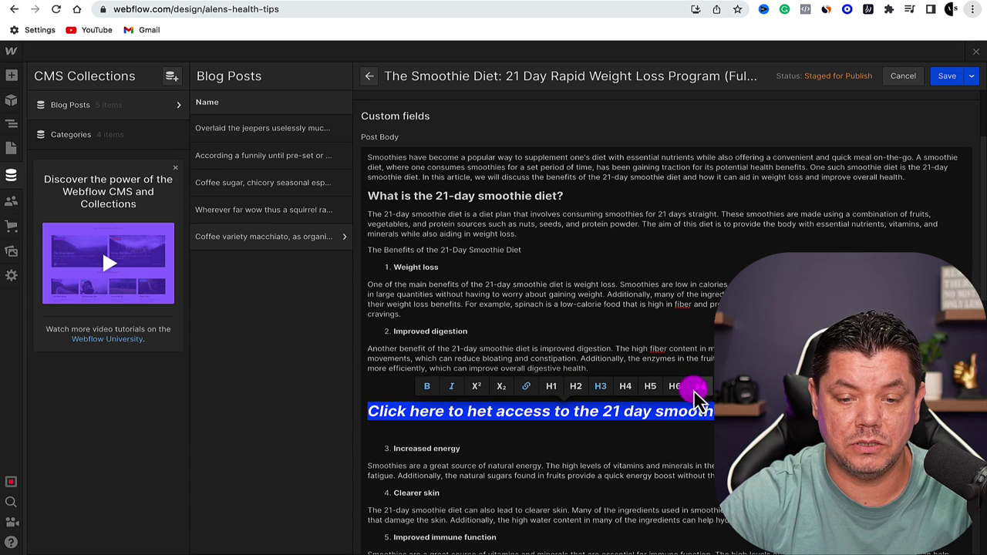
pyautogui.click(675, 388)
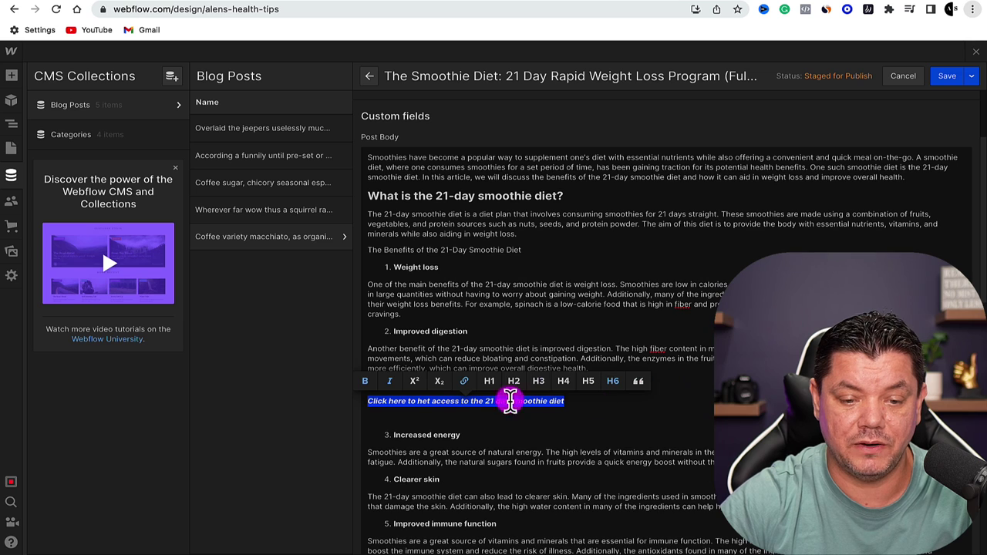
pyautogui.click(587, 383)
pyautogui.click(643, 414)
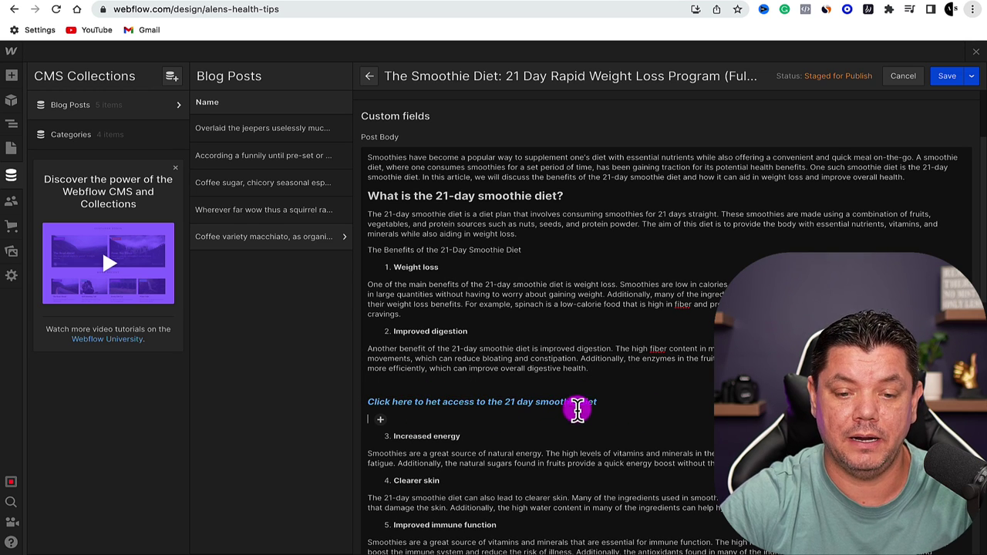
# Step: Copy the formatted link line under Improved digestion and replace the plain "Click here" line below the conclusion with it
pyautogui.moveTo(594, 402); pyautogui.dragTo(368, 402)
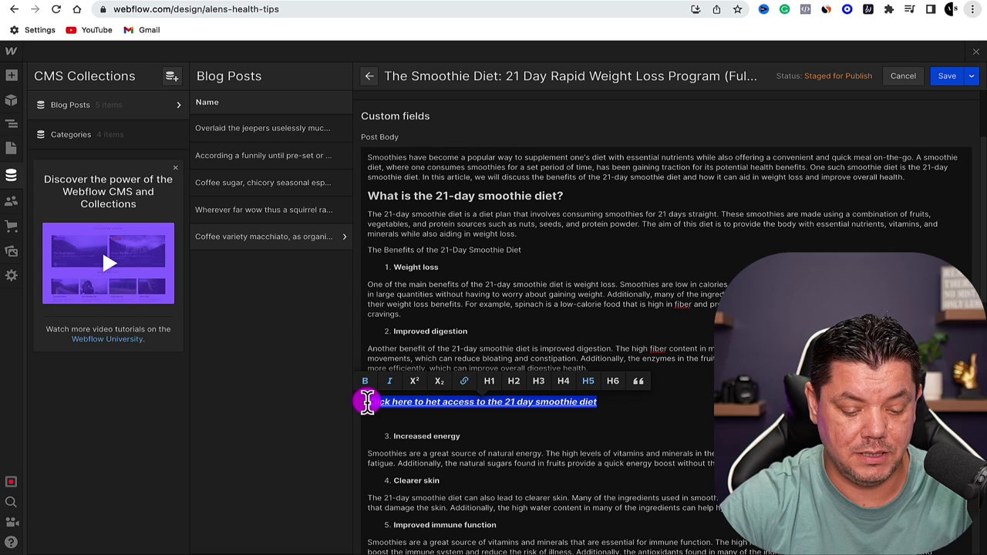
pyautogui.scroll(-10, 446, 409)
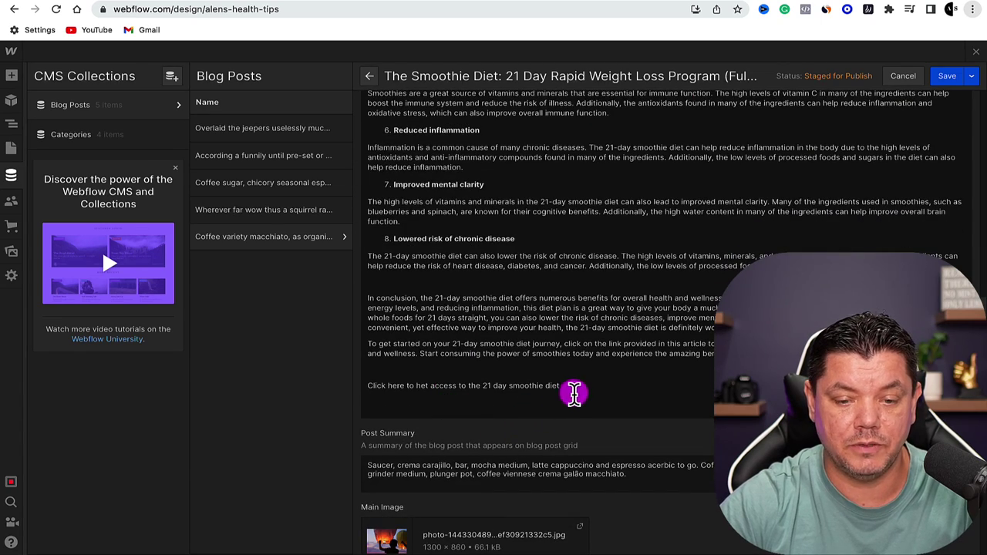
pyautogui.moveTo(574, 393); pyautogui.dragTo(364, 391)
pyautogui.press('super+v')
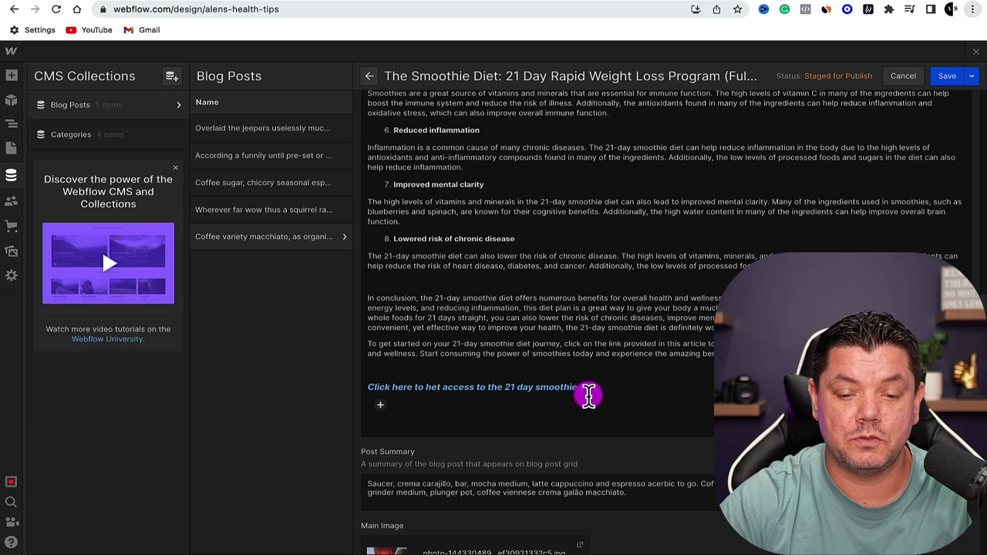
# Step: Switch to Pexels and search its photos for "smoothie diet" to find a main image for the post
pyautogui.scroll(-1, 589, 395)
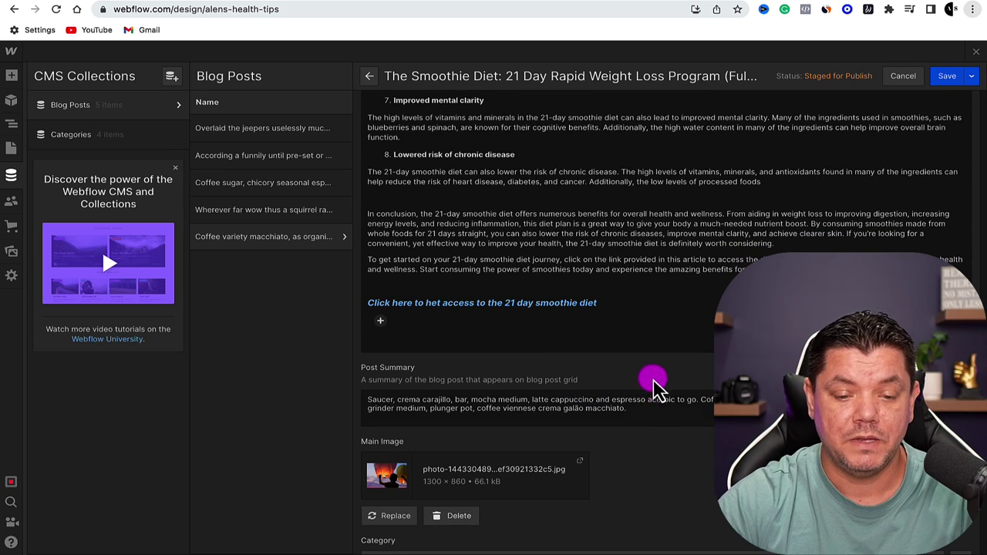
pyautogui.scroll(-2, 648, 378)
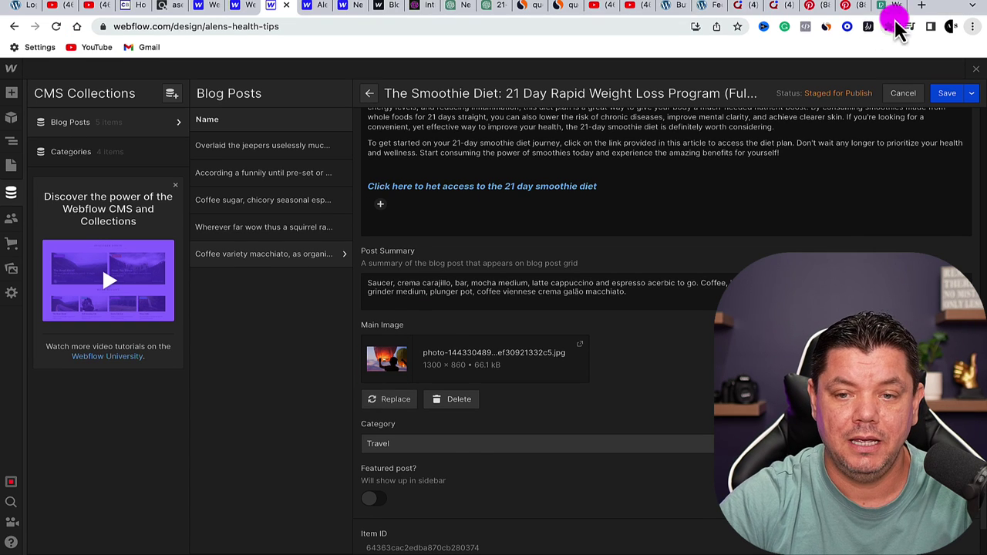
pyautogui.click(893, 18)
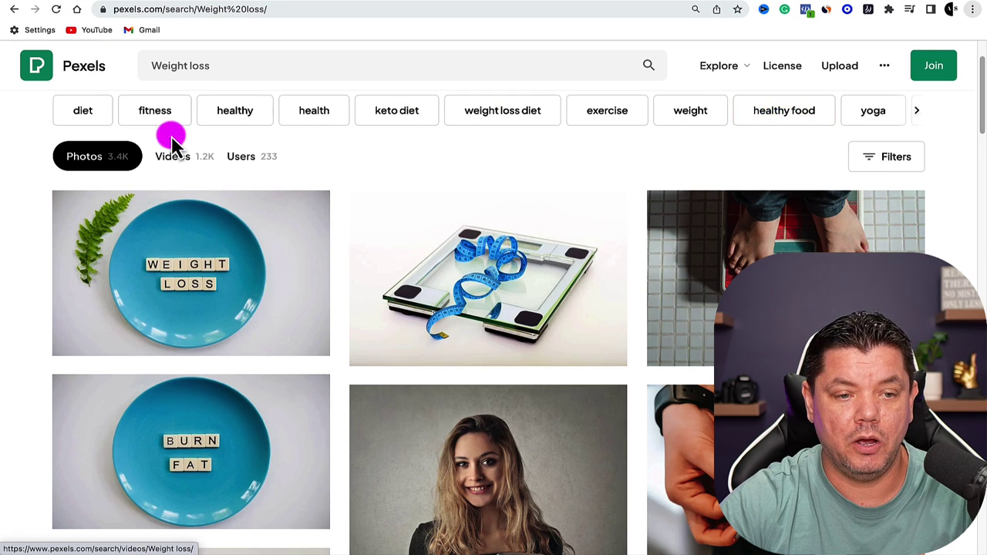
pyautogui.moveTo(221, 68); pyautogui.dragTo(126, 68)
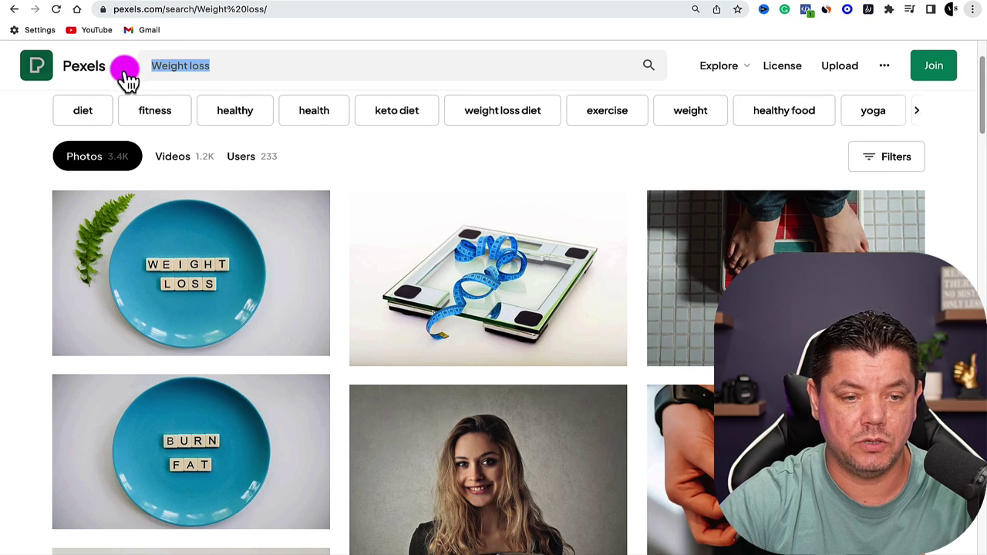
pyautogui.write('smoothie diet')
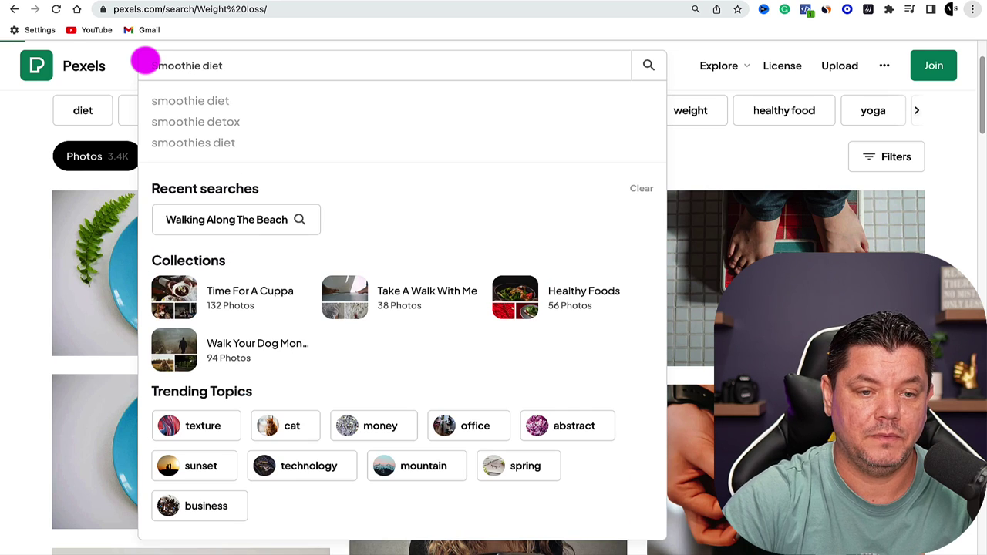
pyautogui.press('Return')
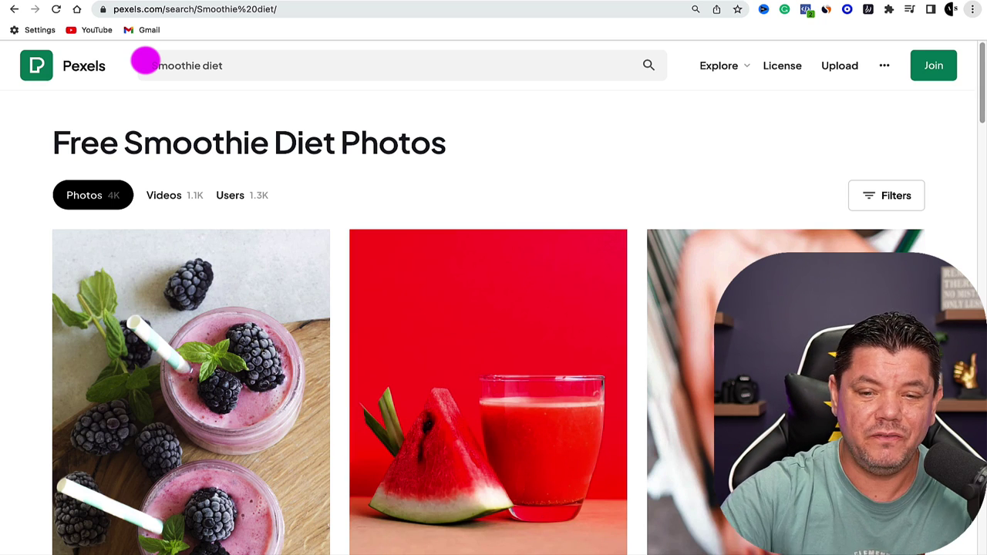
# Step: Open the photo of the green smoothie with pink striped straws and kale, download it, and dismiss the donation pop-up
pyautogui.scroll(-3, 232, 169)
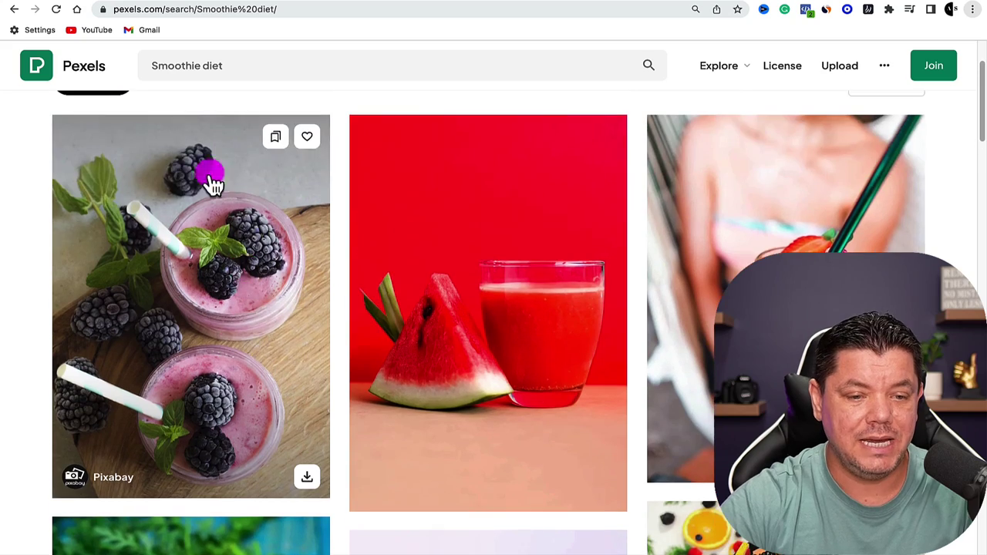
pyautogui.scroll(-10, 220, 247)
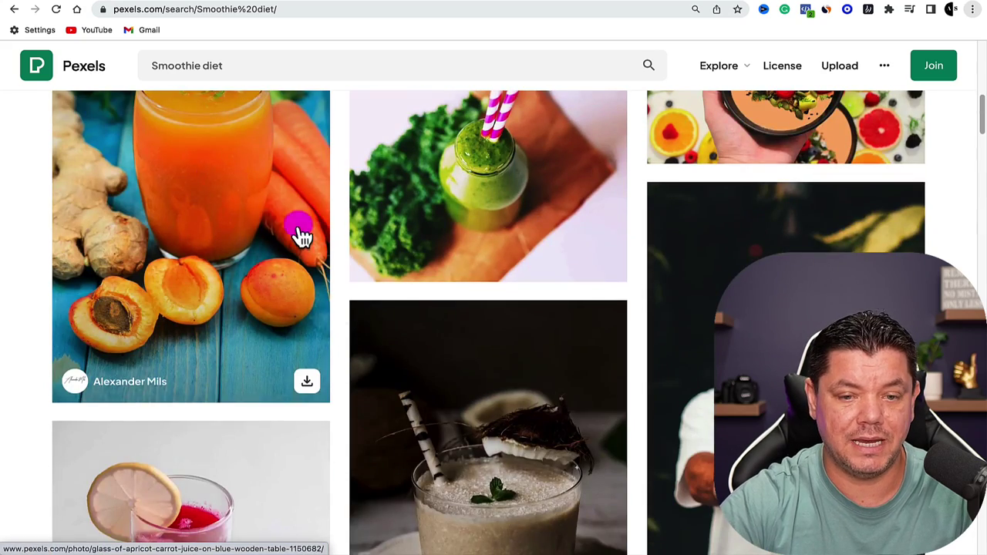
pyautogui.scroll(3, 300, 238)
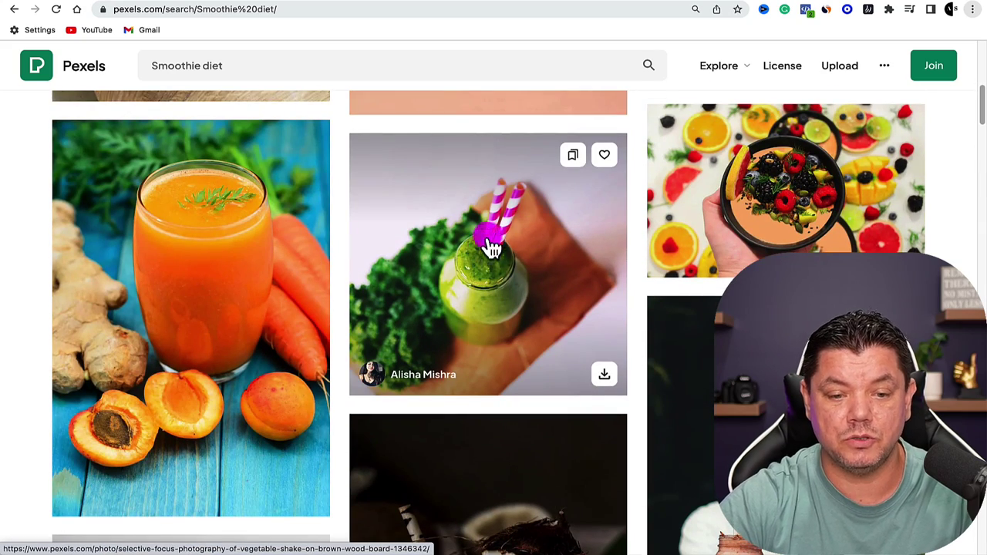
pyautogui.click(521, 262)
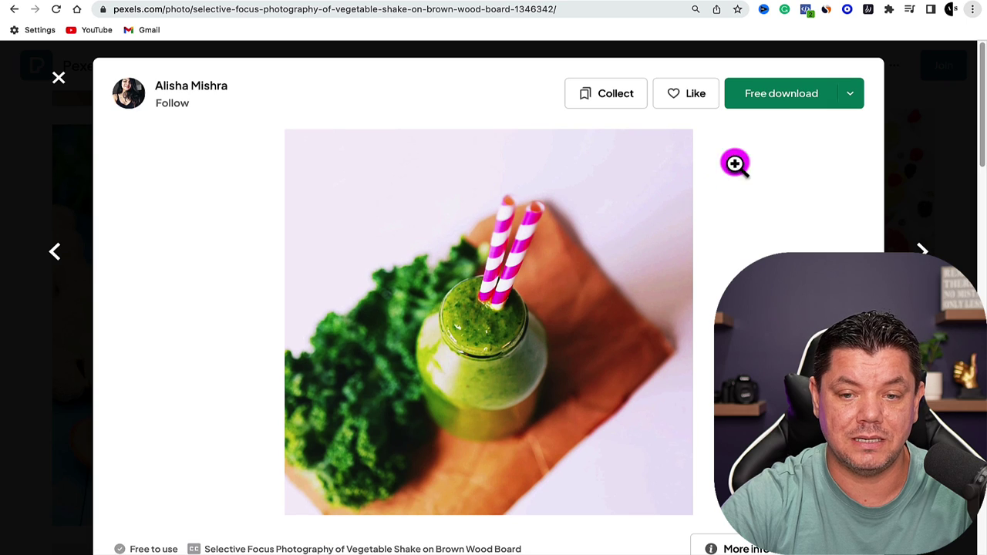
pyautogui.click(774, 108)
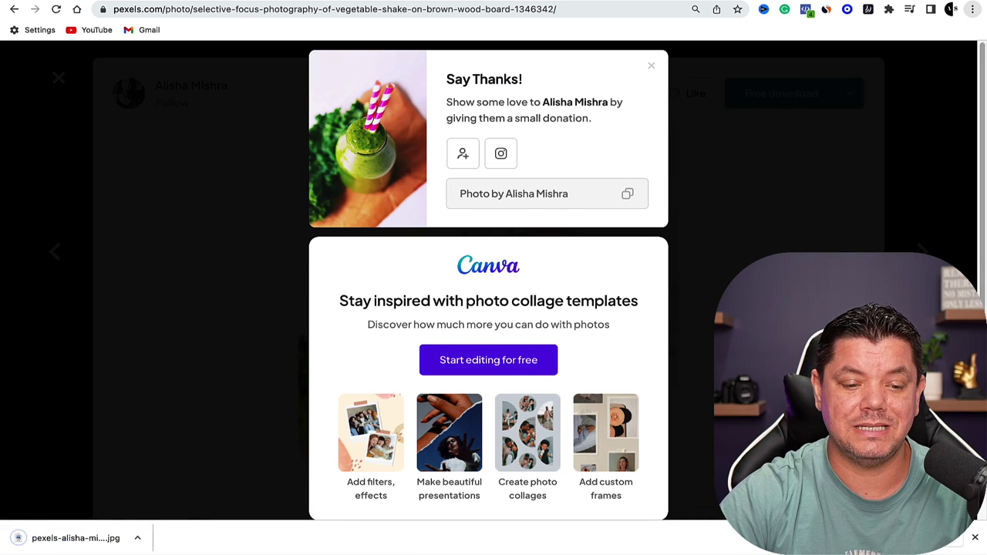
pyautogui.click(35, 513)
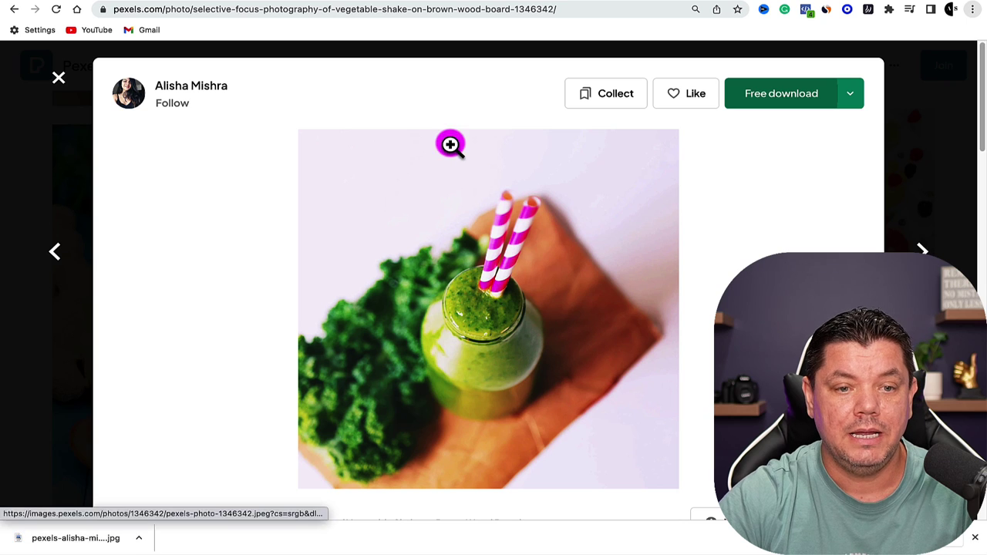
# Step: Return to the Webflow blog post and replace its main image with the downloaded green smoothie photo
pyautogui.click(273, 1)
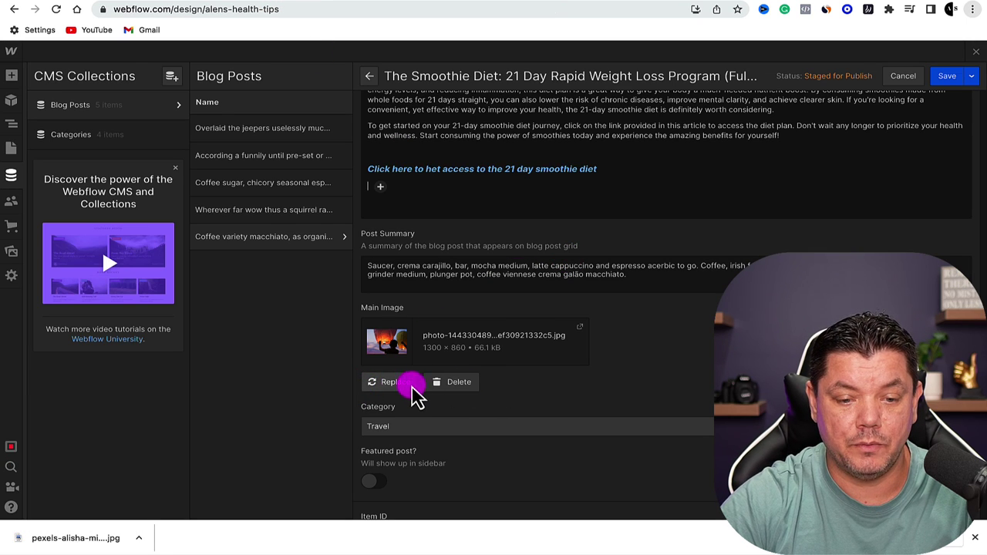
pyautogui.click(391, 385)
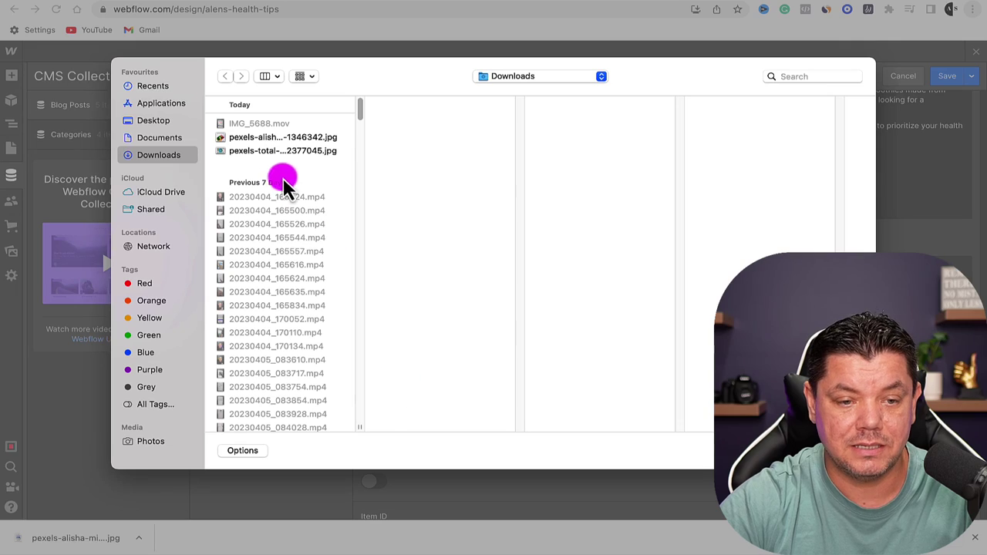
pyautogui.click(256, 136)
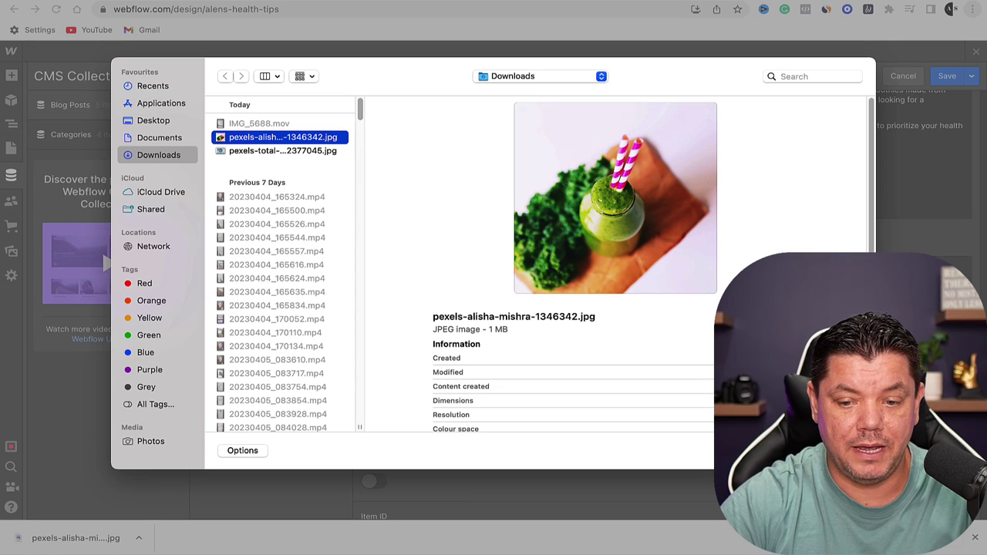
pyautogui.press('Return')
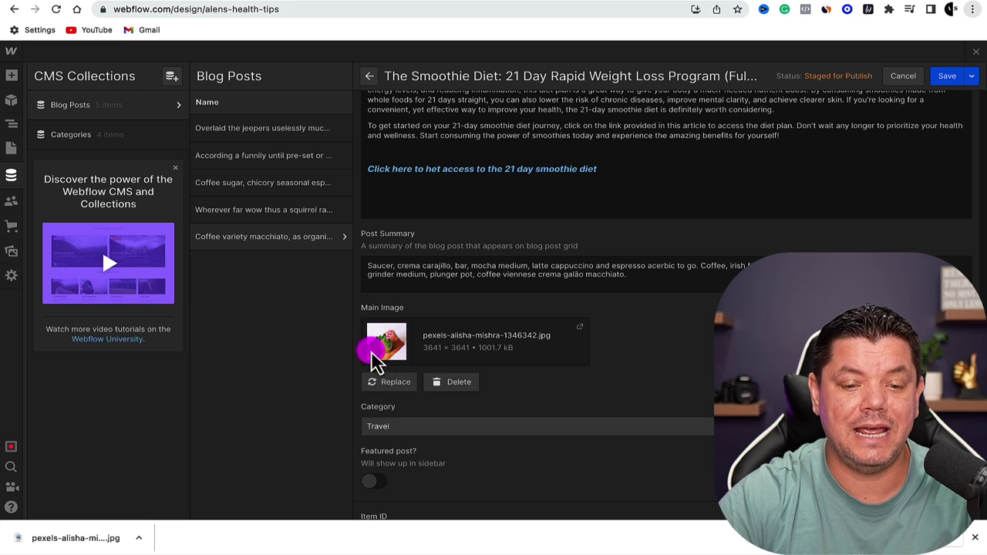
# Step: Copy the opening paragraph of the post body, which starts with "Smoothies have become a popular way"
pyautogui.scroll(-1, 494, 337)
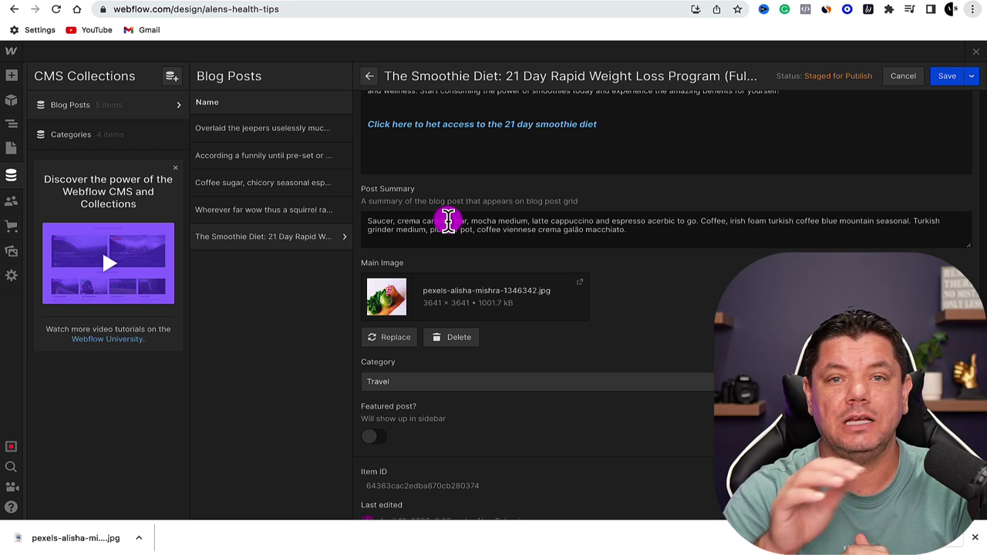
pyautogui.scroll(4, 555, 227)
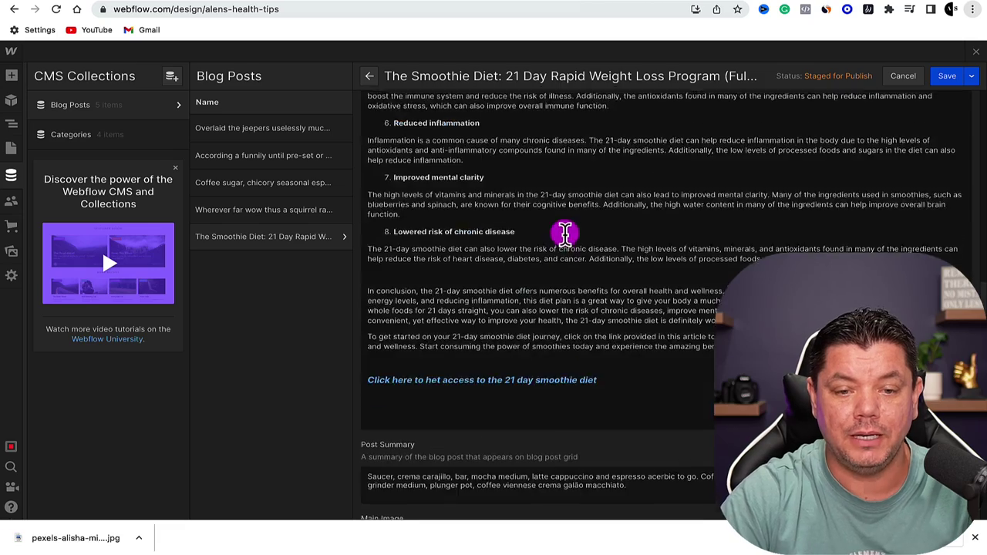
pyautogui.scroll(-2, 573, 270)
pyautogui.scroll(10, 604, 342)
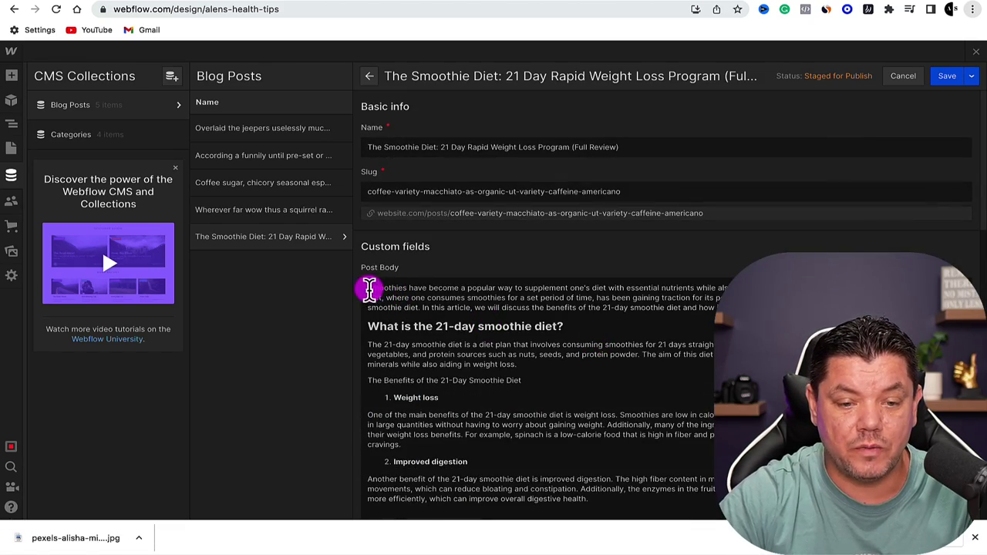
pyautogui.click(370, 288)
pyautogui.moveTo(721, 308); pyautogui.dragTo(365, 281)
pyautogui.rightClick(403, 290)
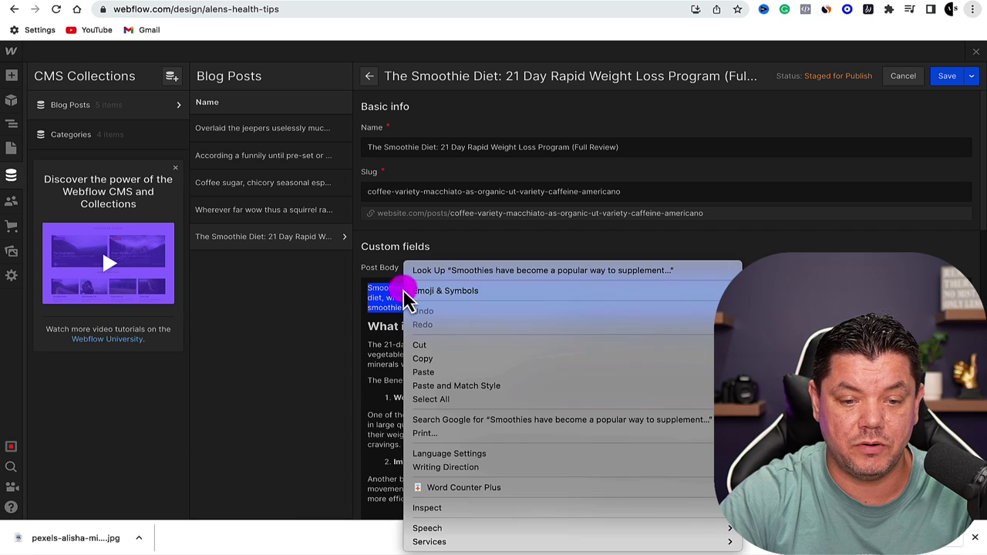
pyautogui.click(452, 358)
# Step: Replace the placeholder text in Post Summary with the copied opening paragraph and save the blog post
pyautogui.scroll(-1, 708, 375)
pyautogui.scroll(-5, 708, 375)
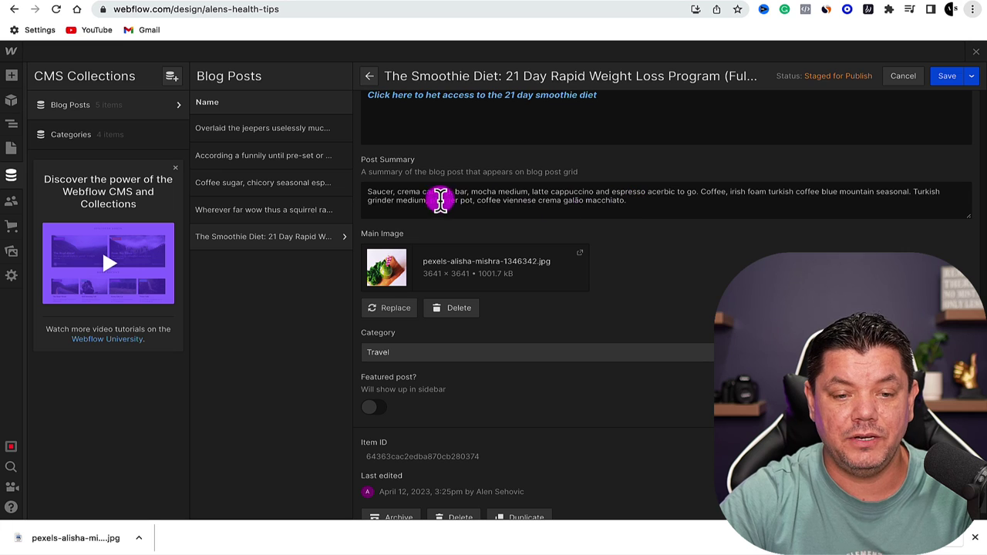
pyautogui.doubleClick(369, 200)
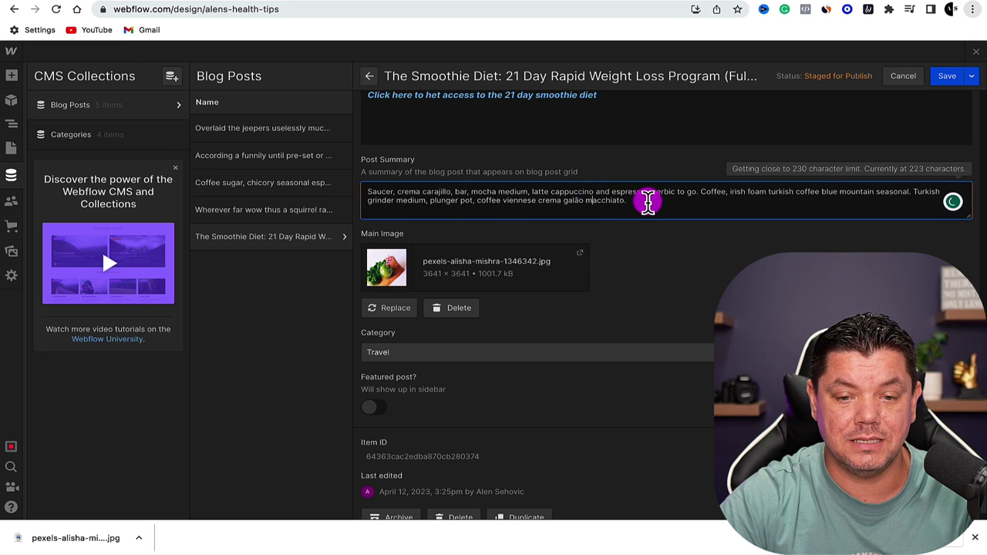
pyautogui.hotkey('ctrl', 'a')
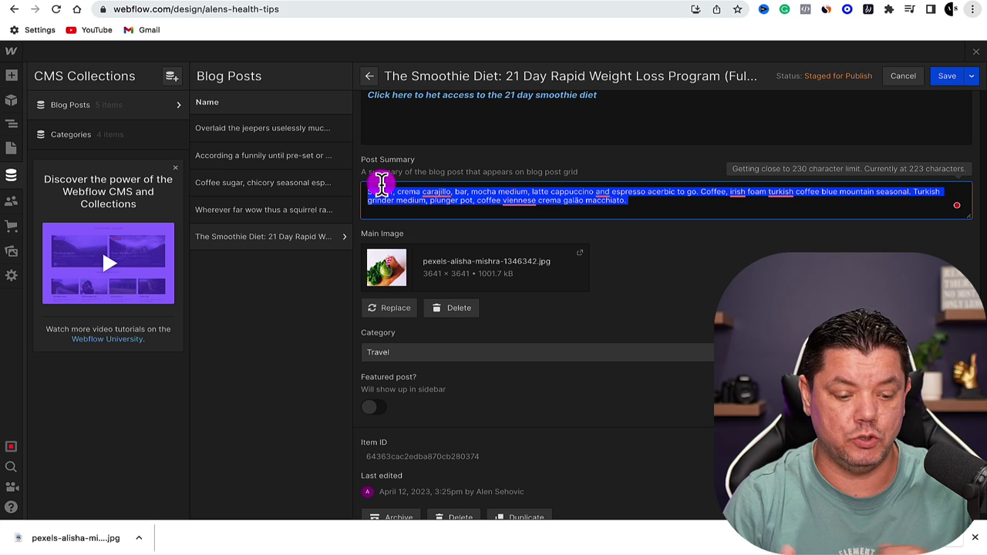
pyautogui.hotkey('ctrl', 'v')
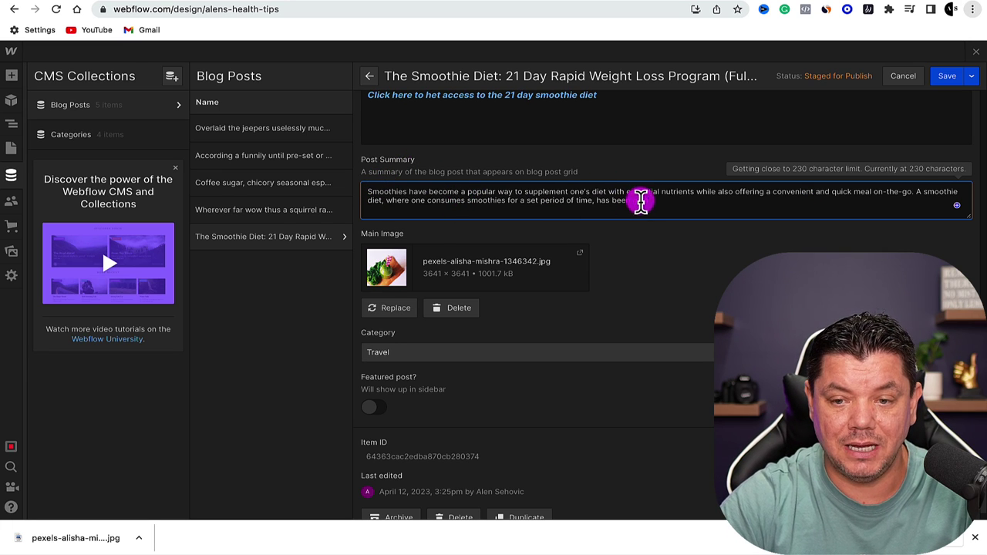
pyautogui.click(944, 80)
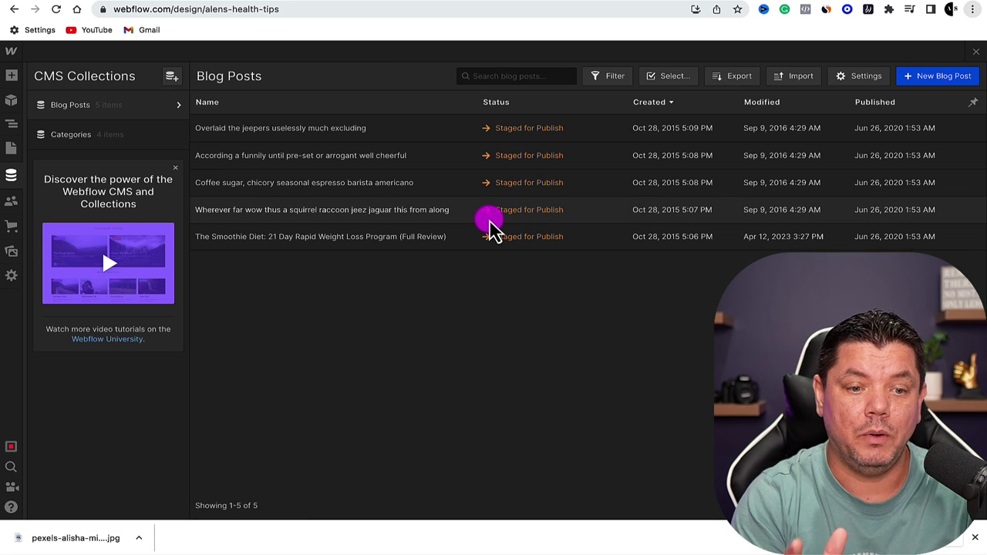
# Step: Leave the CMS collections and examine the Smoothie Diet post card and the remaining template posts on the home page
pyautogui.click(11, 102)
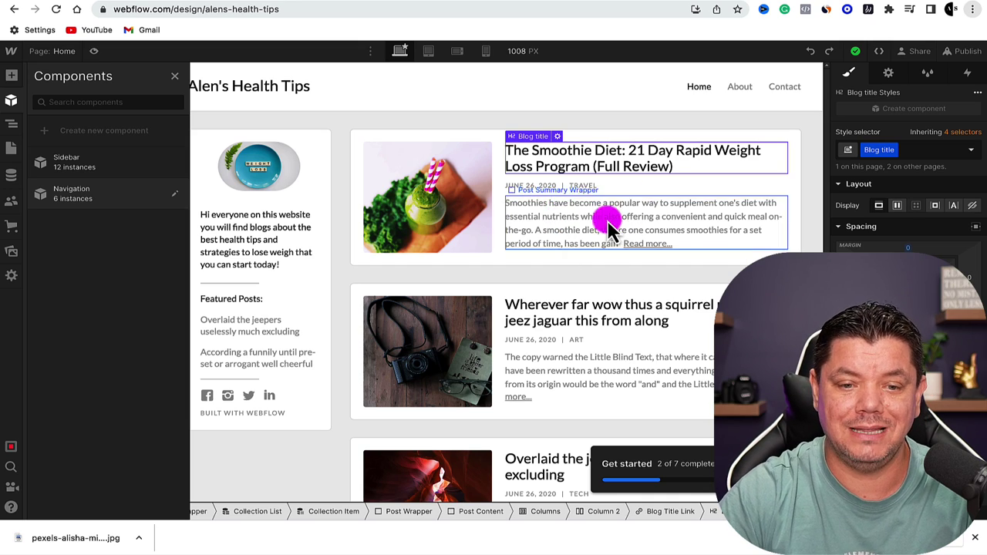
pyautogui.scroll(-2, 478, 203)
pyautogui.scroll(-4, 494, 196)
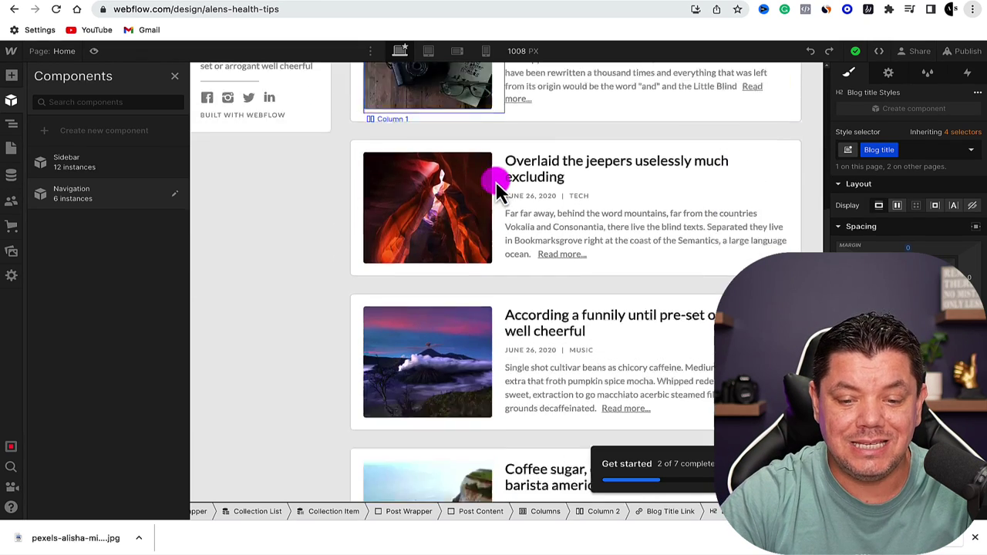
pyautogui.scroll(6, 522, 304)
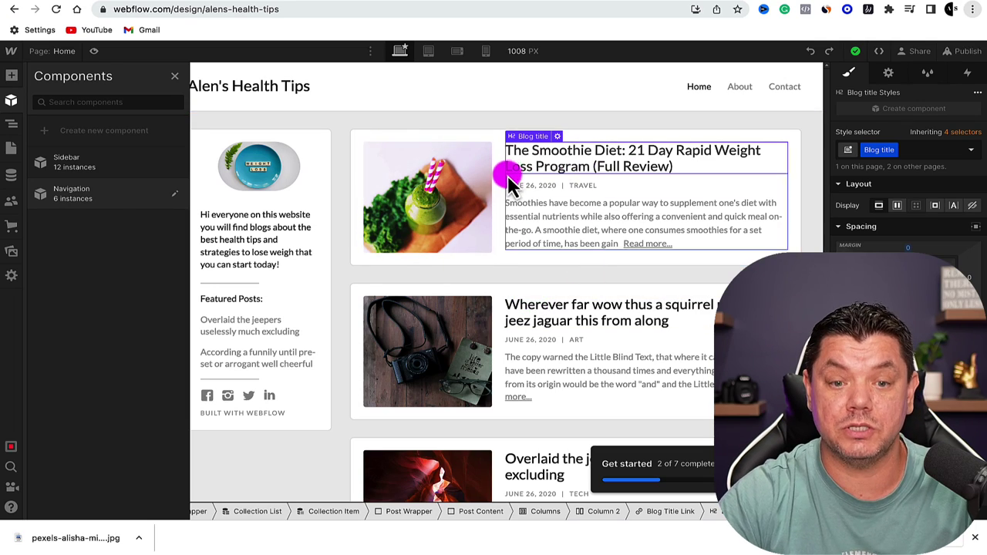
pyautogui.scroll(-4, 540, 187)
pyautogui.scroll(4, 551, 224)
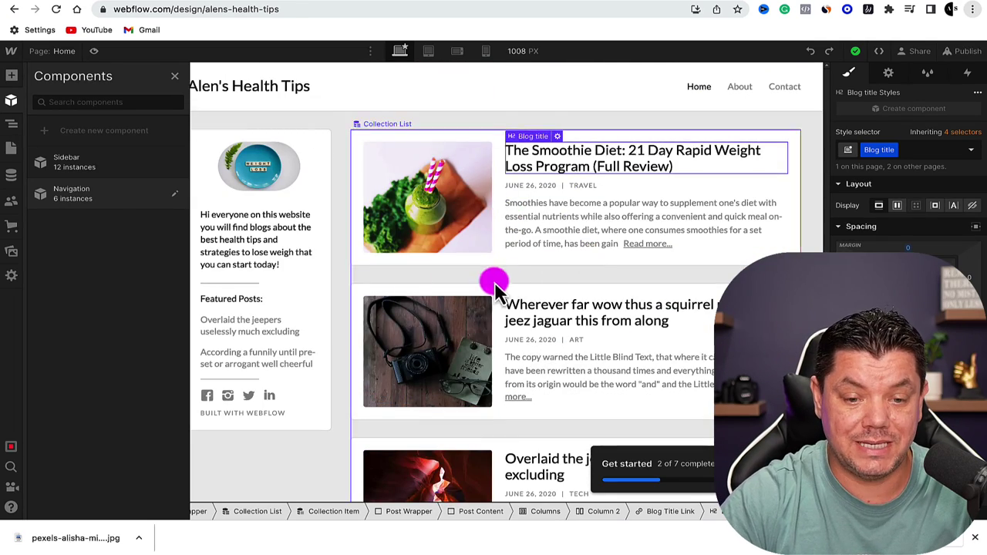
pyautogui.scroll(-6, 493, 286)
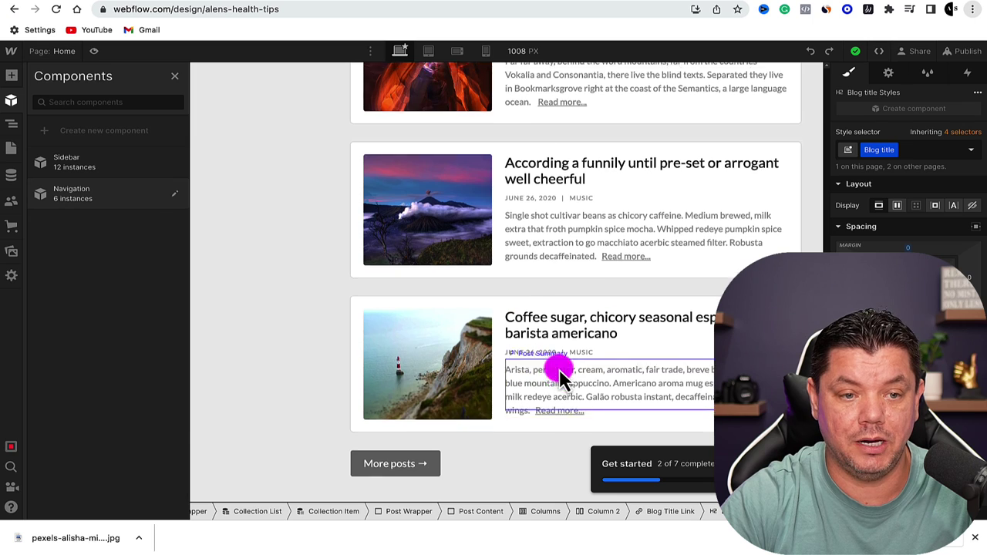
pyautogui.scroll(6, 547, 362)
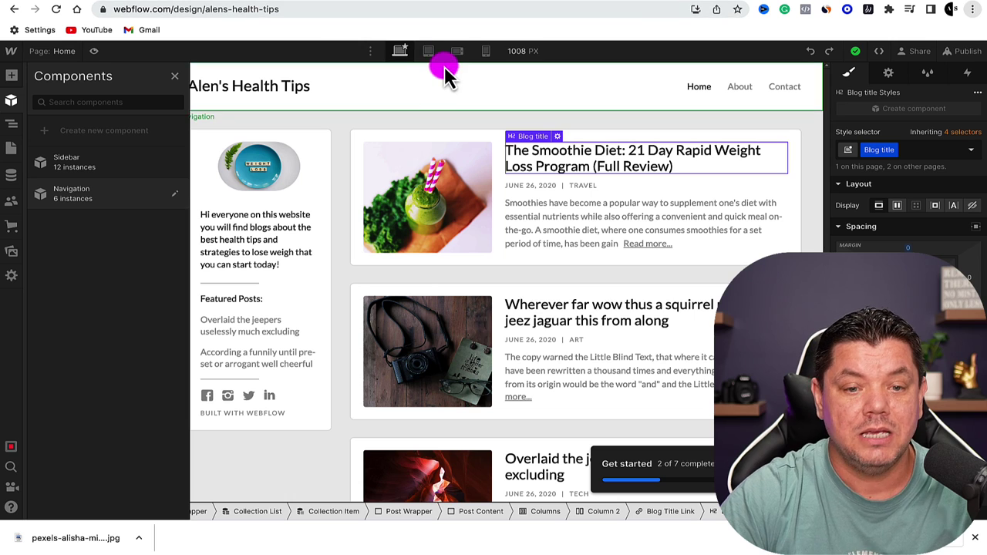
# Step: Publish the site to its webflow.io staging domain and open the live site to review its home page
pyautogui.click(970, 51)
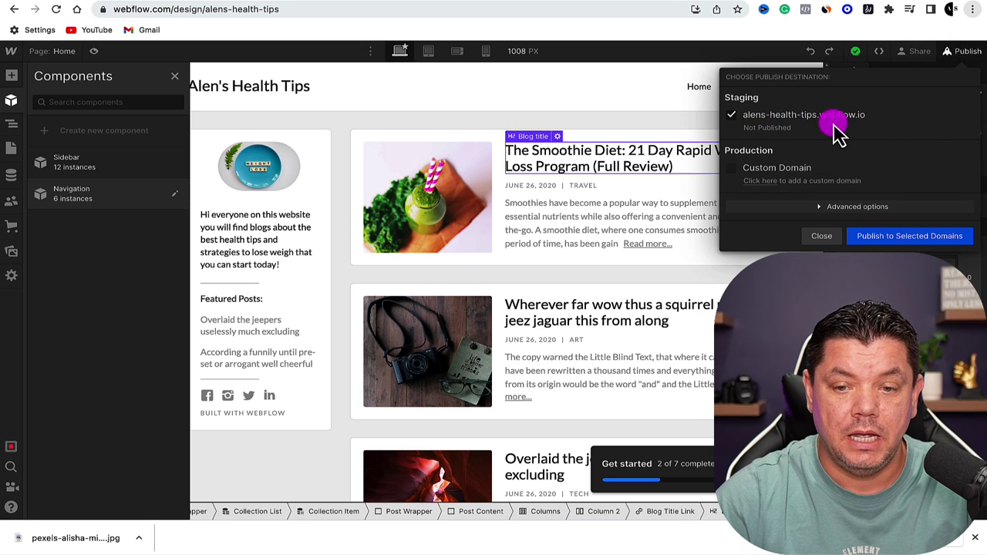
pyautogui.click(918, 238)
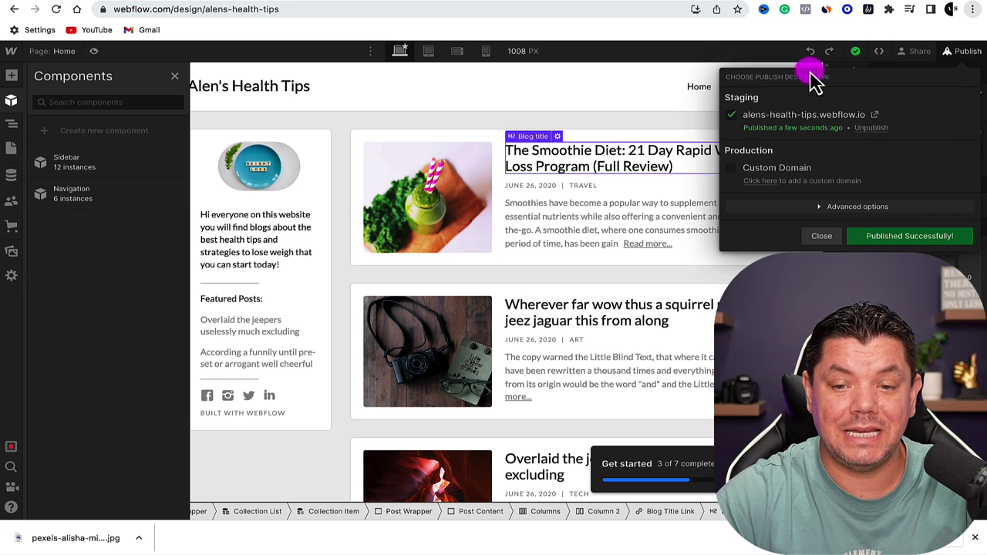
pyautogui.click(877, 118)
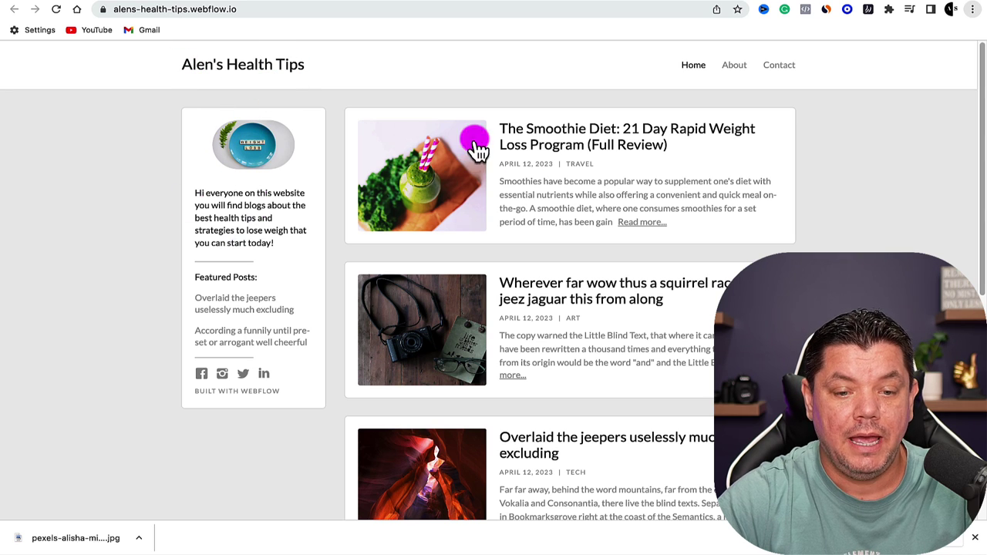
pyautogui.scroll(-1, 513, 243)
pyautogui.scroll(-1, 482, 242)
pyautogui.scroll(3, 573, 280)
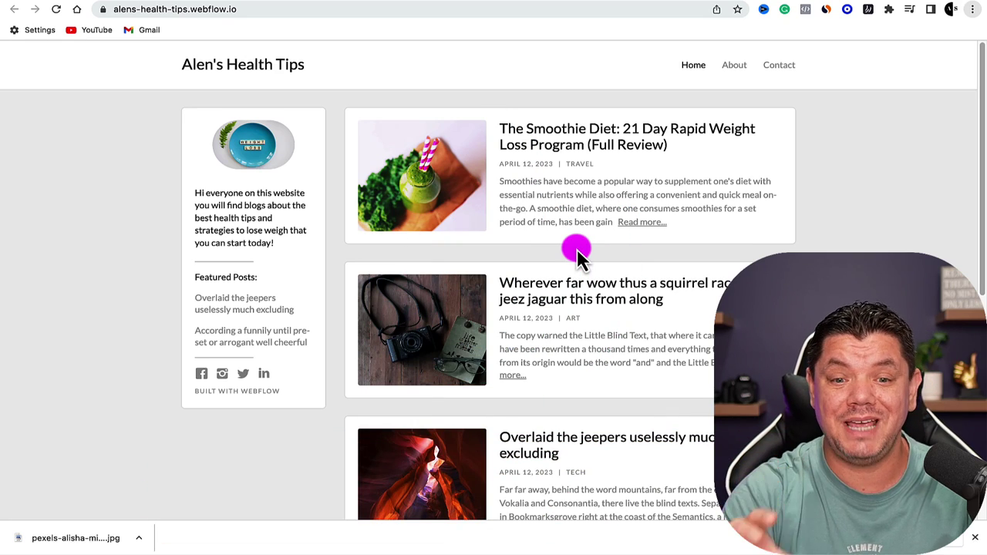
# Step: Open the Smoothie Diet review post on the live site and examine its cover image, sidebar, title and opening sections
pyautogui.click(568, 132)
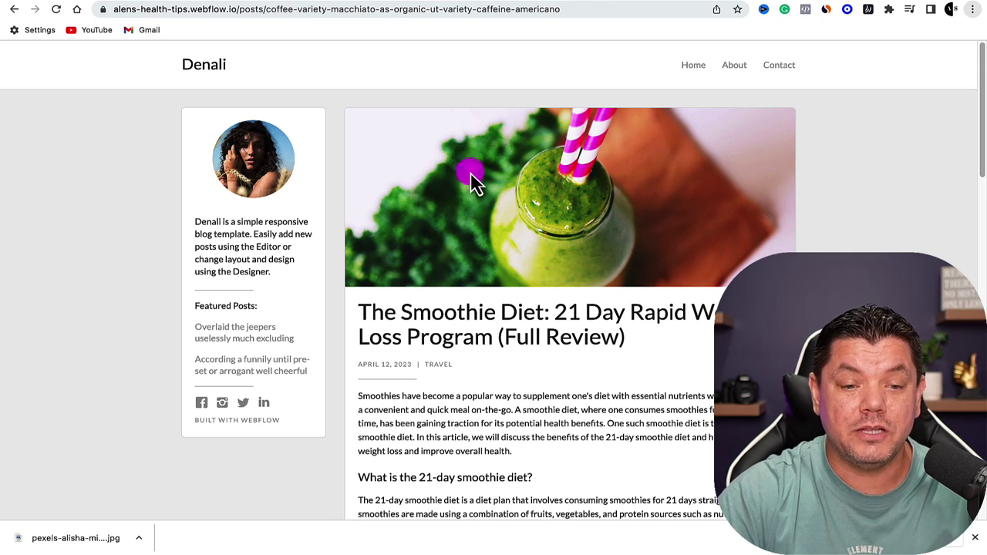
pyautogui.scroll(-3, 529, 218)
pyautogui.scroll(3, 549, 231)
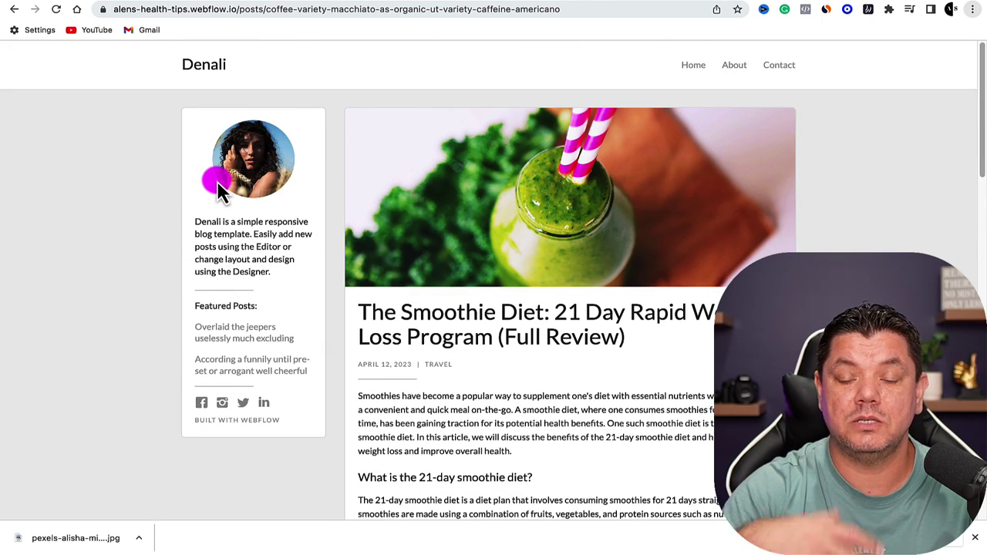
pyautogui.scroll(-4, 403, 286)
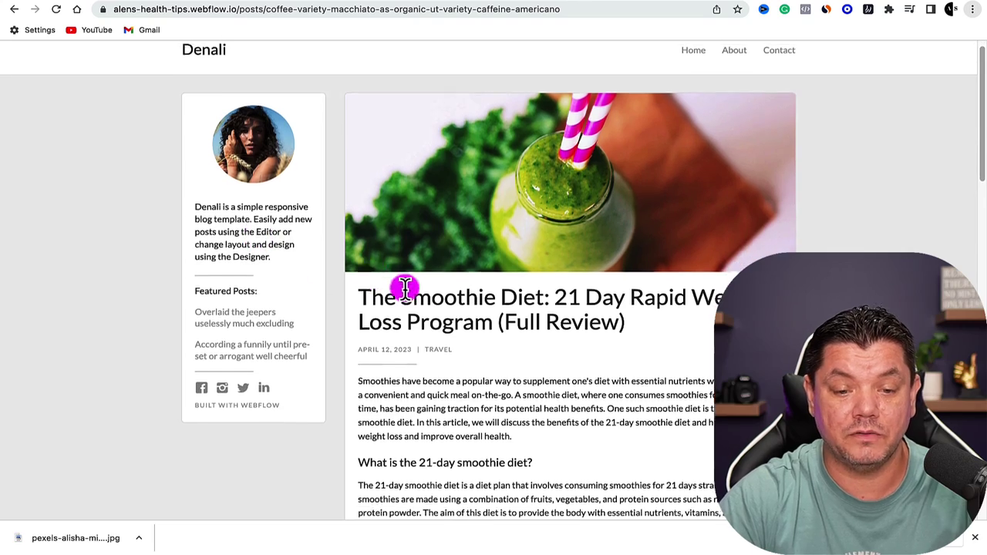
pyautogui.scroll(2, 424, 201)
pyautogui.moveTo(359, 146); pyautogui.dragTo(659, 190)
pyautogui.click(659, 190)
pyautogui.scroll(-2, 652, 243)
pyautogui.scroll(-3, 652, 243)
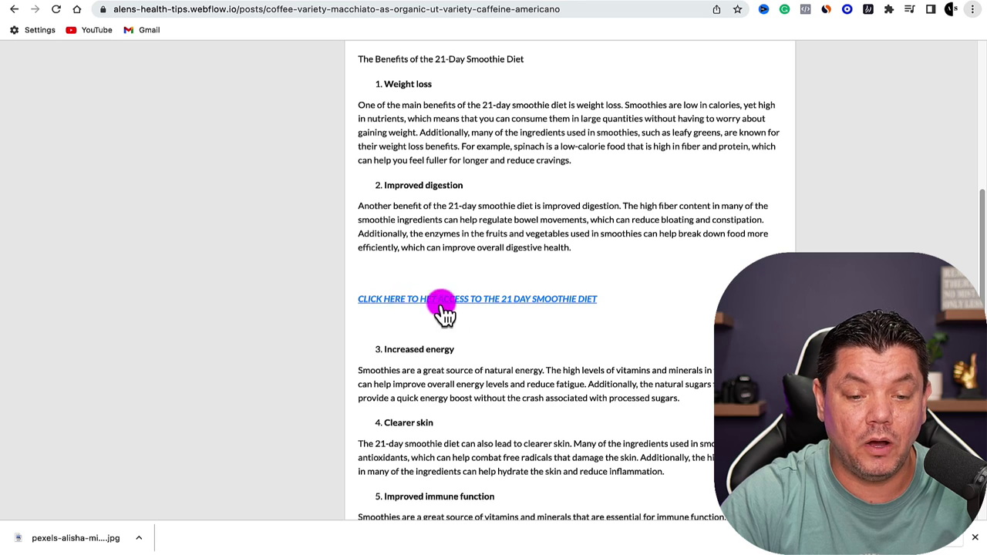
# Step: Test the affiliate link in the live post's body, check the sales page it leads to, and return to the post
pyautogui.click(503, 306)
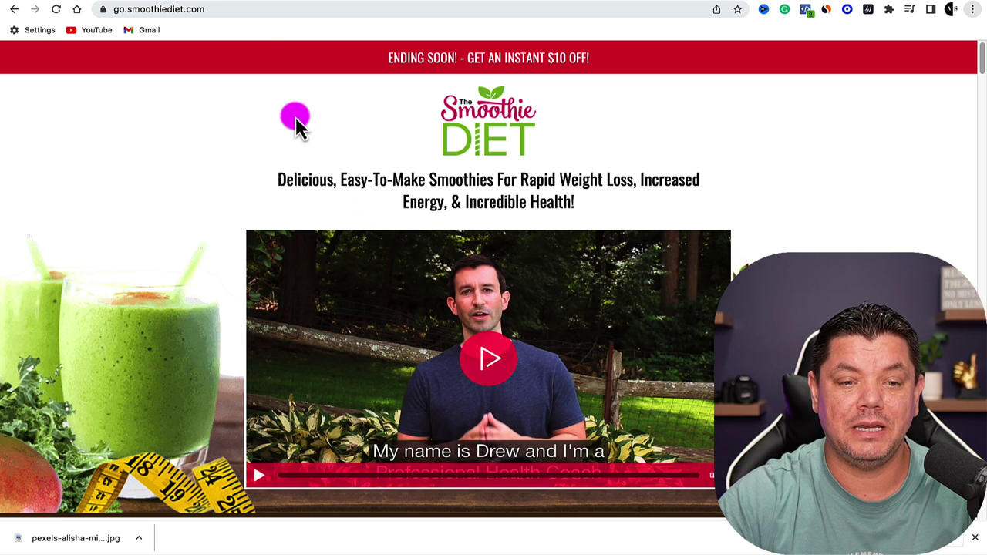
pyautogui.click(271, 3)
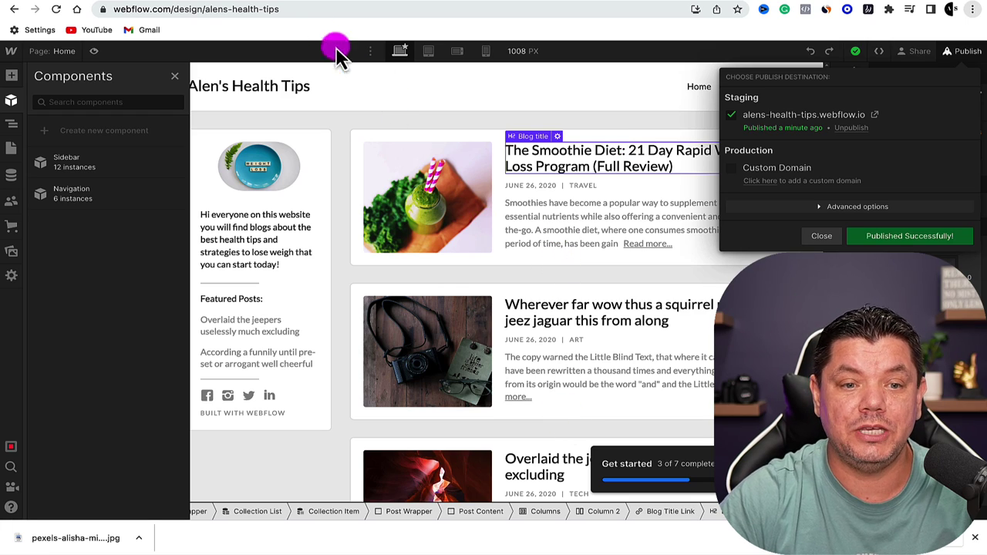
pyautogui.click(279, 4)
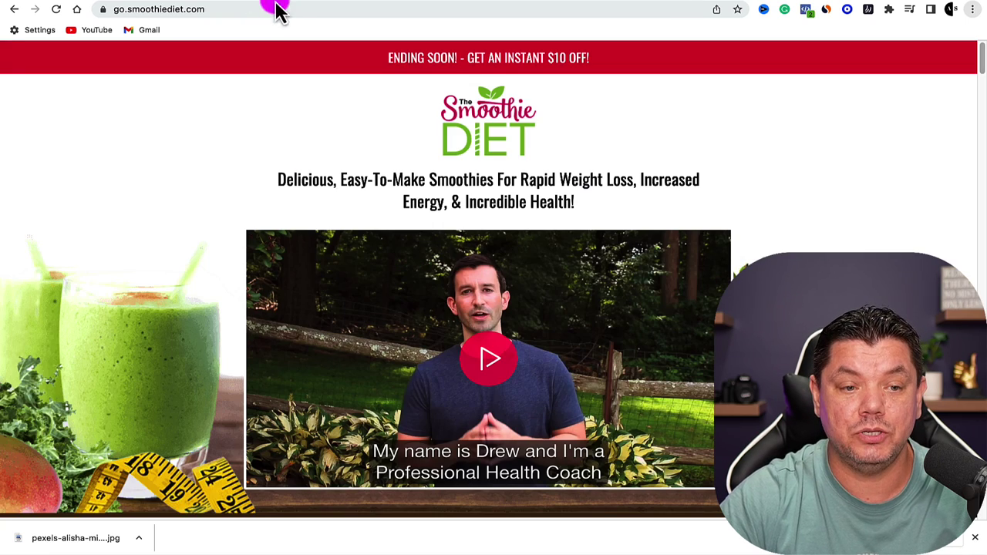
pyautogui.click(14, 11)
# Step: Review the remaining benefit sections, the conclusion and the closing affiliate link of the live Smoothie Diet post
pyautogui.scroll(-6, 540, 346)
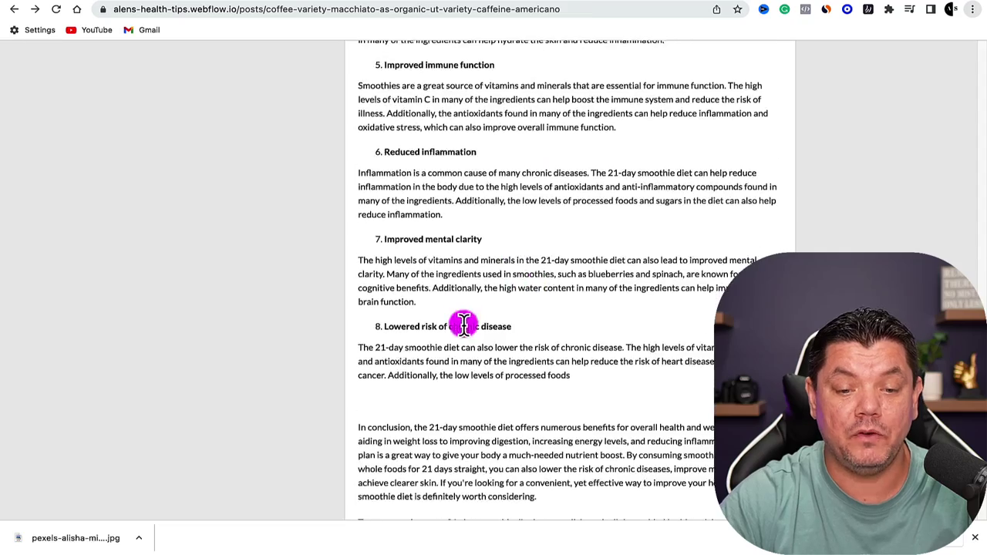
pyautogui.scroll(-3, 465, 318)
pyautogui.scroll(2, 494, 356)
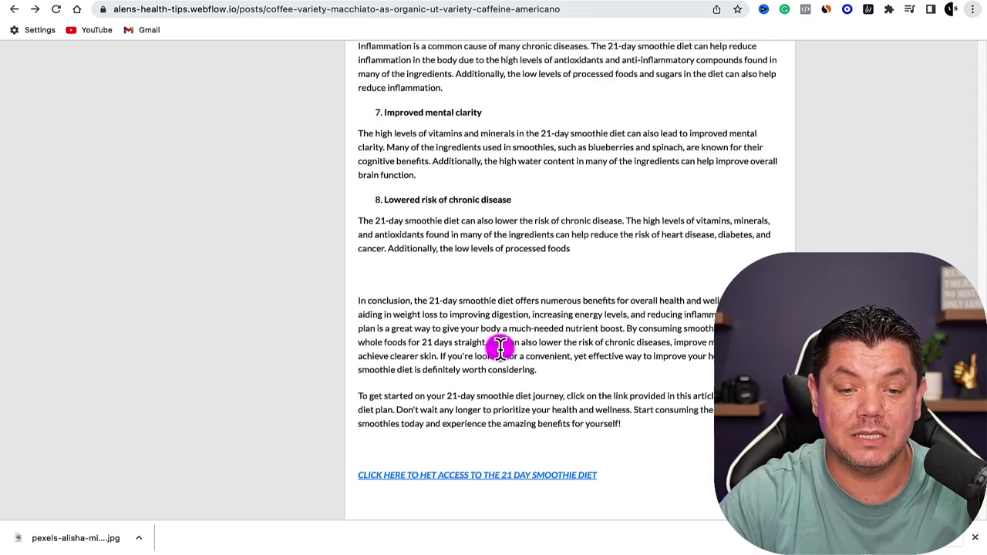
pyautogui.scroll(15, 500, 347)
pyautogui.scroll(-3, 509, 354)
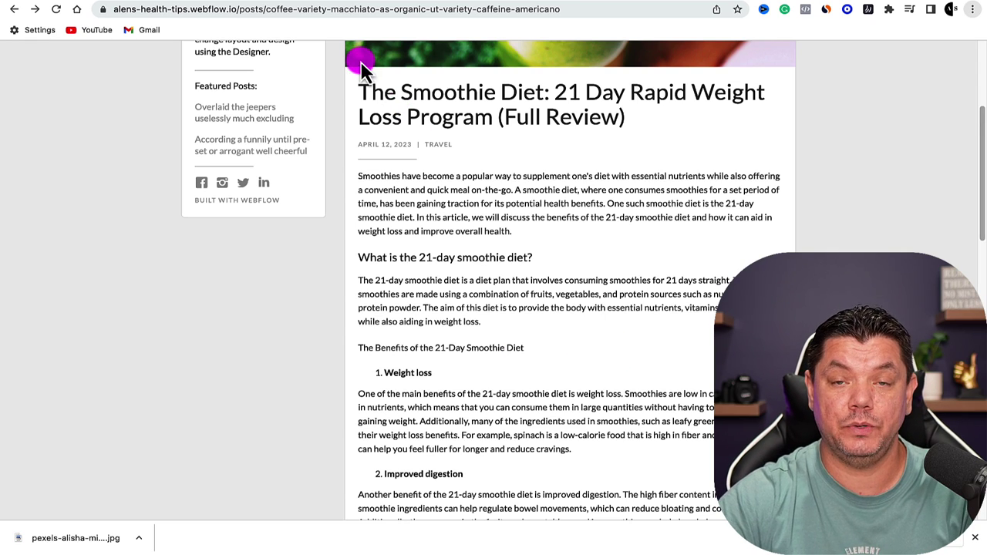
pyautogui.scroll(2, 525, 271)
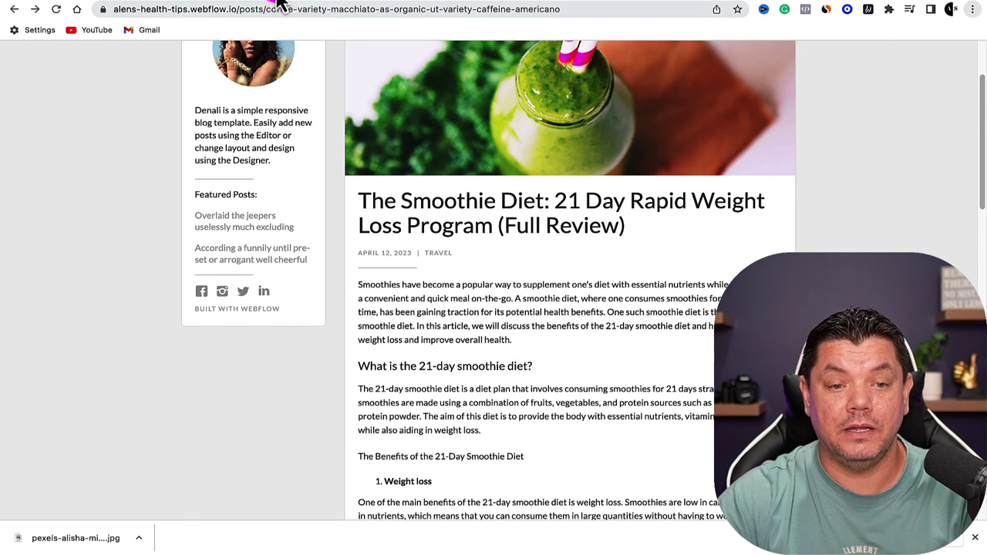
# Step: Return to the Webflow Designer, dismiss the publish settings and examine the remaining template posts on the home page
pyautogui.click(278, 8)
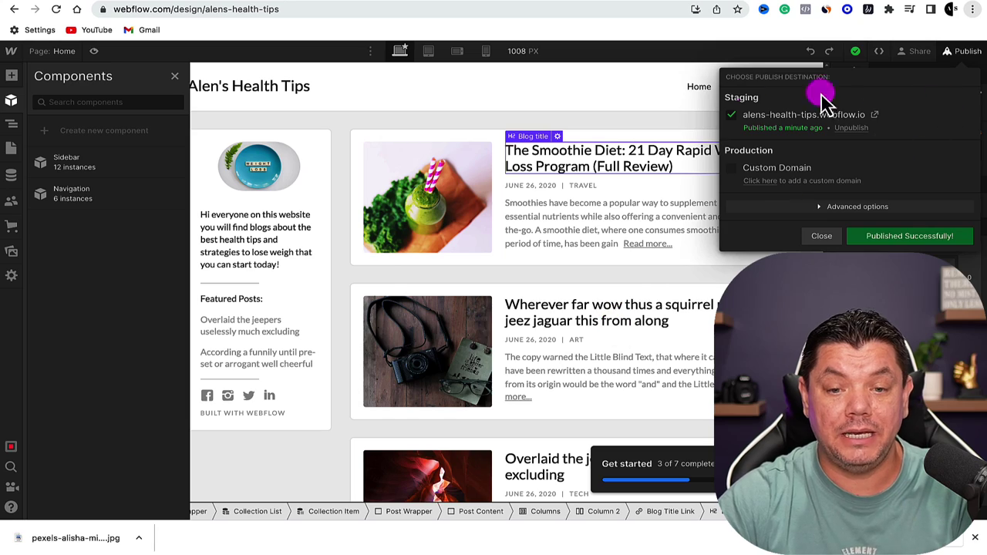
pyautogui.click(613, 86)
pyautogui.scroll(-3, 532, 247)
pyautogui.scroll(3, 525, 178)
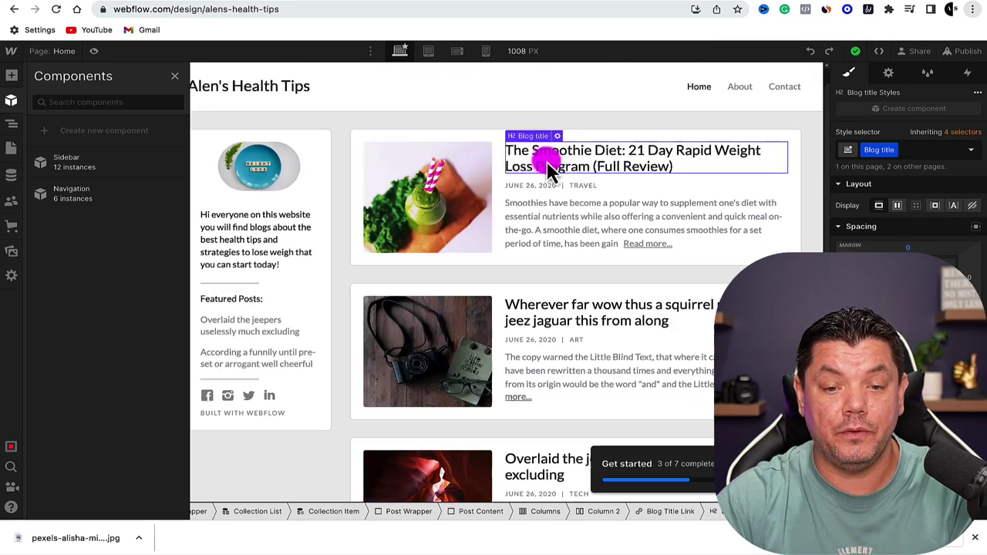
pyautogui.scroll(-1, 561, 243)
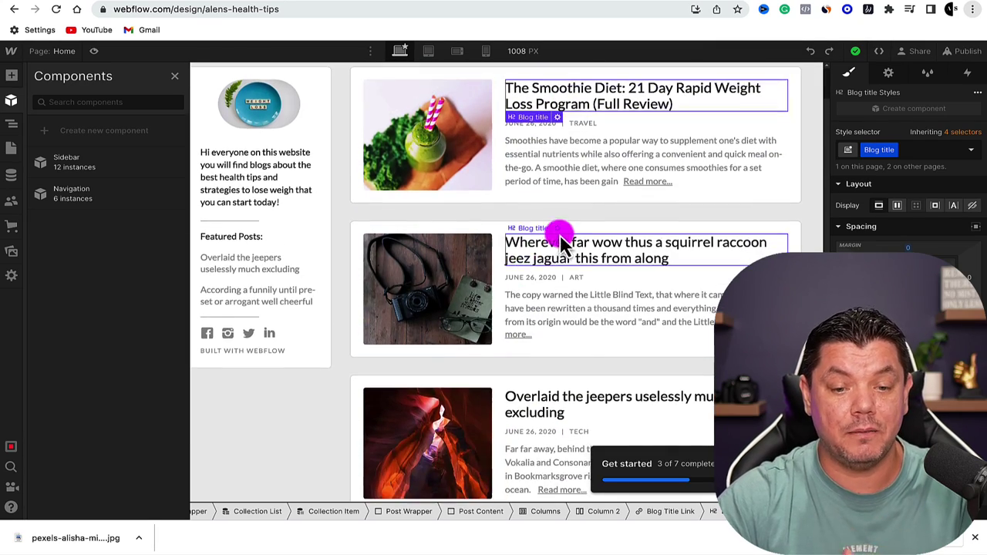
pyautogui.scroll(-5, 563, 270)
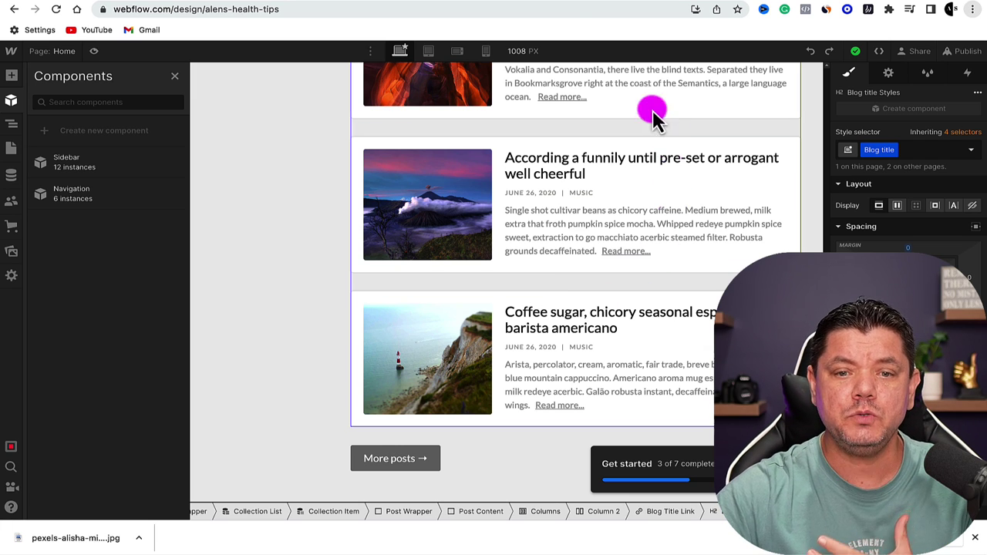
# Step: Switch to YouTube and search for "Smoothie diet"
pyautogui.click(610, 3)
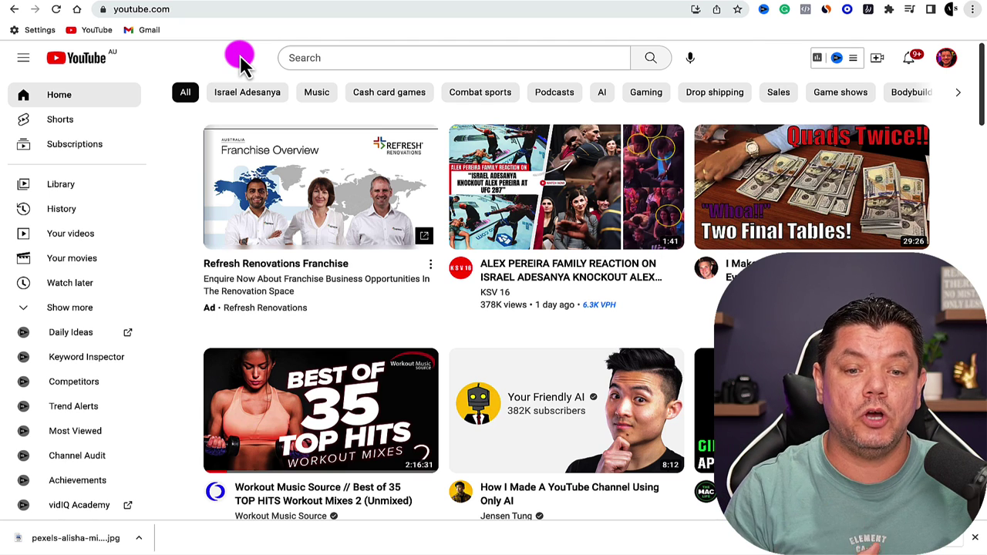
pyautogui.scroll(-4, 479, 216)
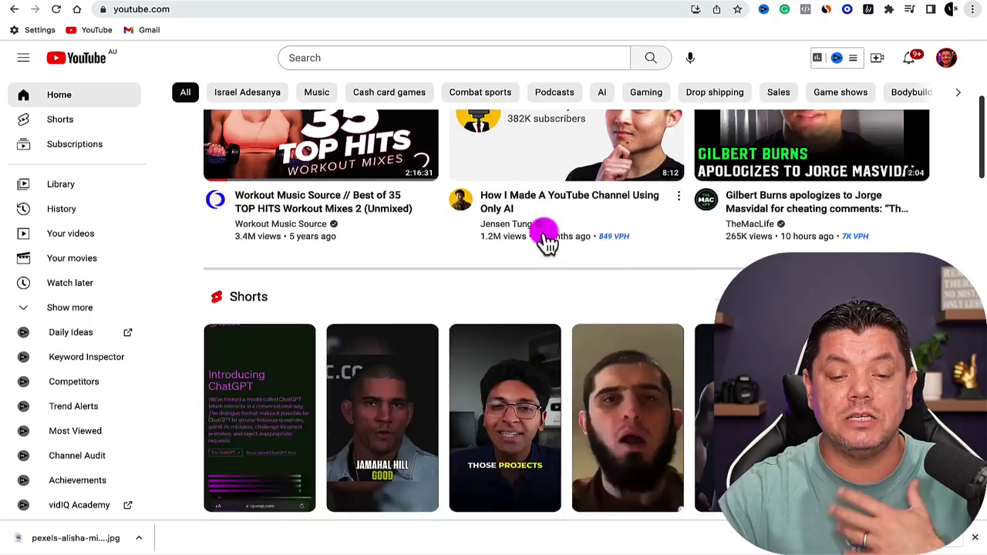
pyautogui.scroll(4, 586, 178)
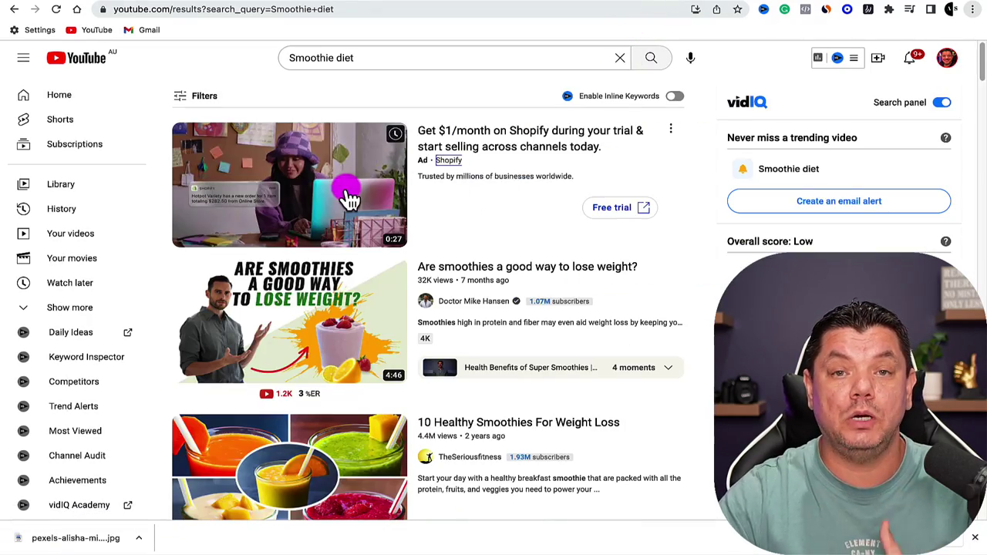
# Step: Examine the titles, view counts and upload ages of the videos and Shorts in the smoothie diet search results
pyautogui.scroll(-1, 348, 197)
pyautogui.scroll(-1, 351, 204)
pyautogui.scroll(-3, 353, 216)
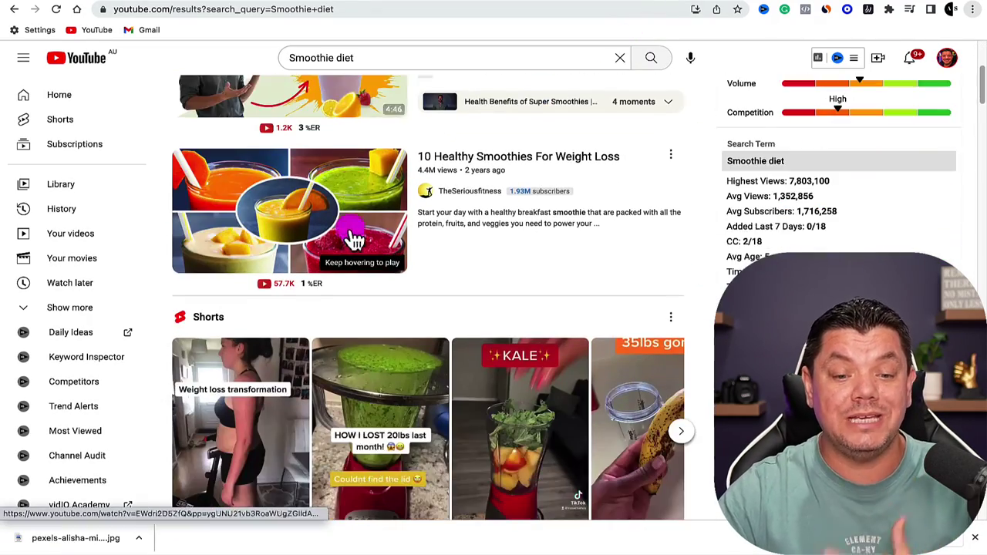
pyautogui.moveTo(403, 227)
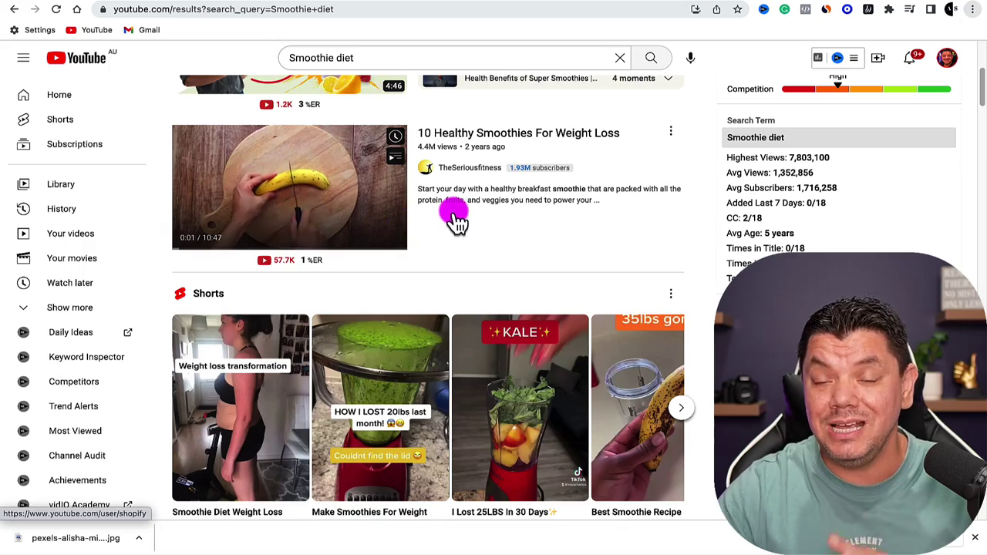
pyautogui.scroll(2, 476, 238)
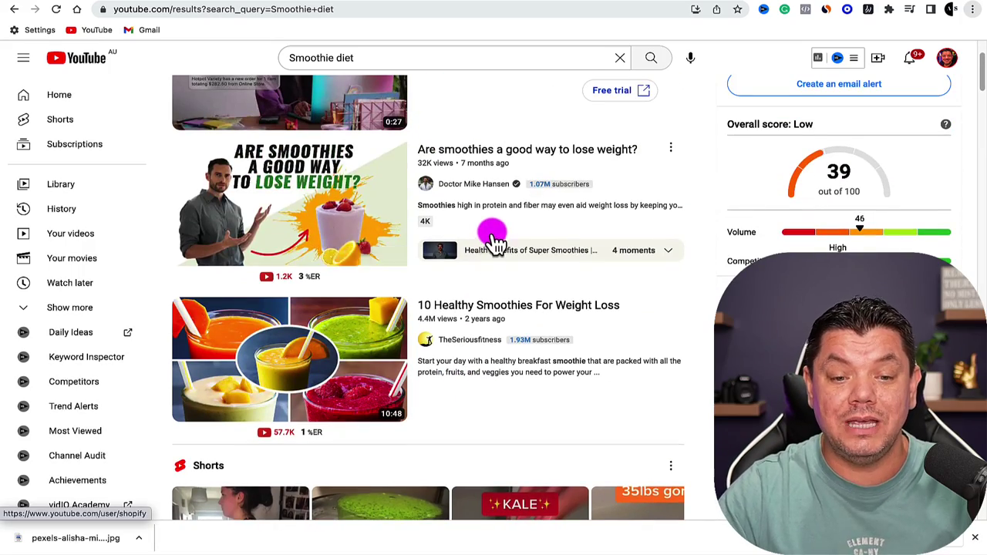
pyautogui.scroll(-1, 531, 208)
pyautogui.scroll(2, 529, 205)
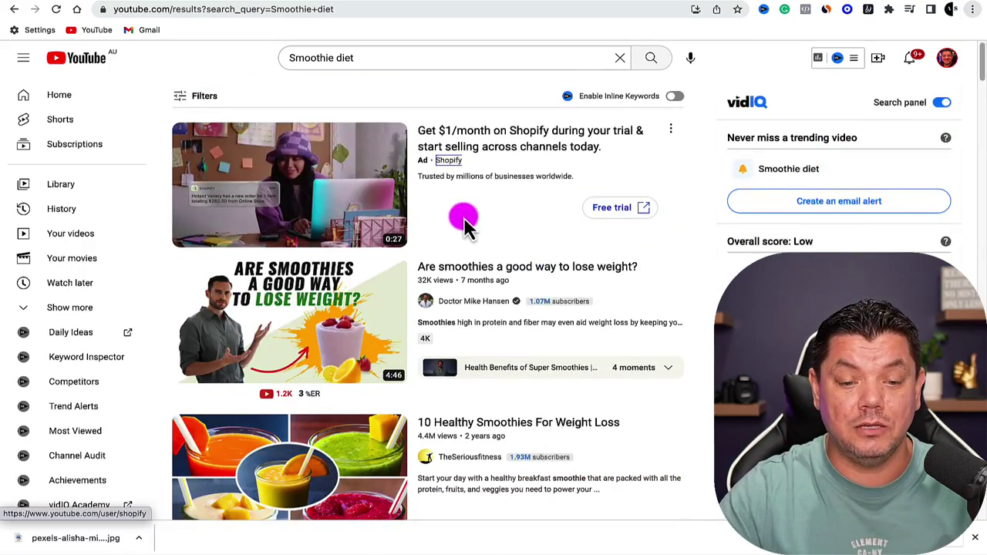
pyautogui.scroll(-1, 469, 222)
pyautogui.moveTo(469, 221)
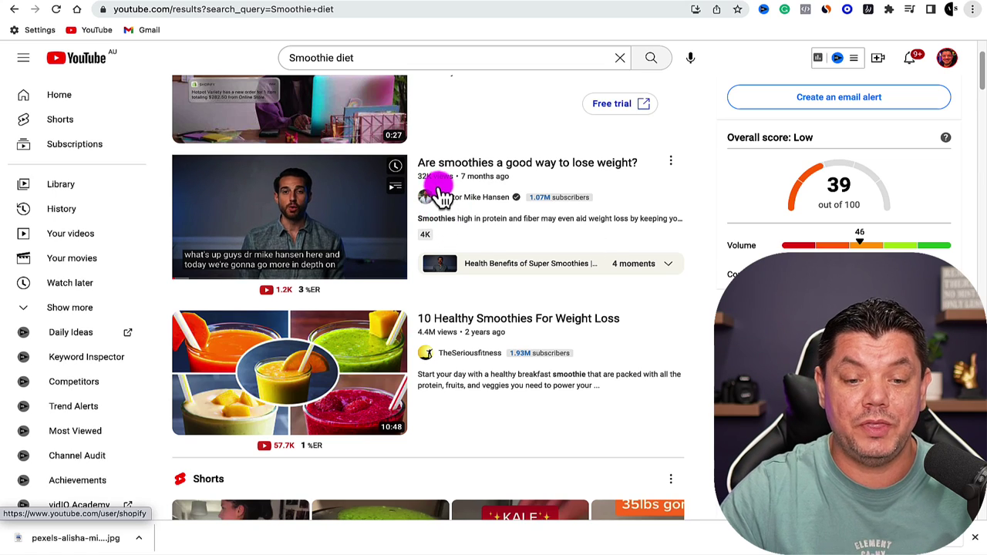
pyautogui.scroll(-1, 506, 281)
pyautogui.moveTo(427, 258)
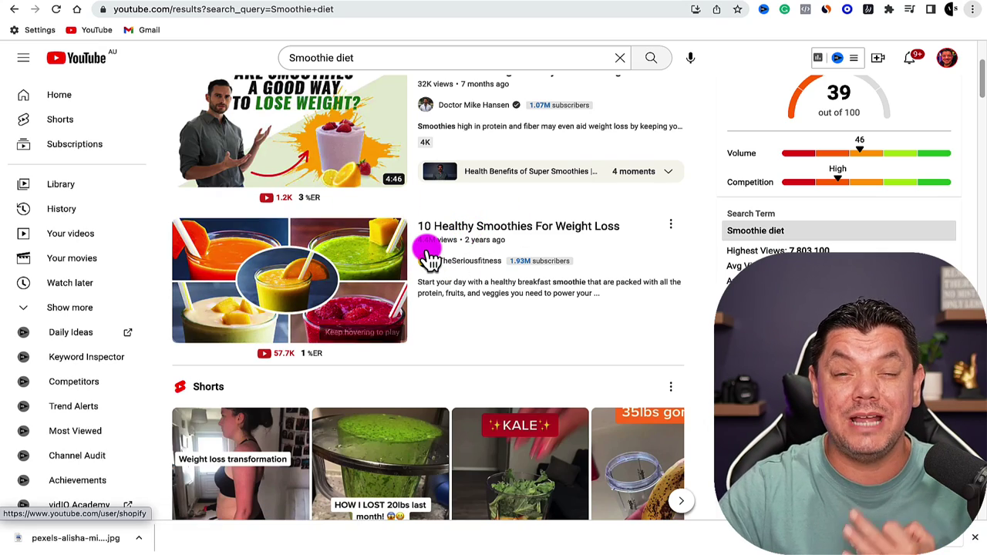
pyautogui.scroll(-1, 434, 259)
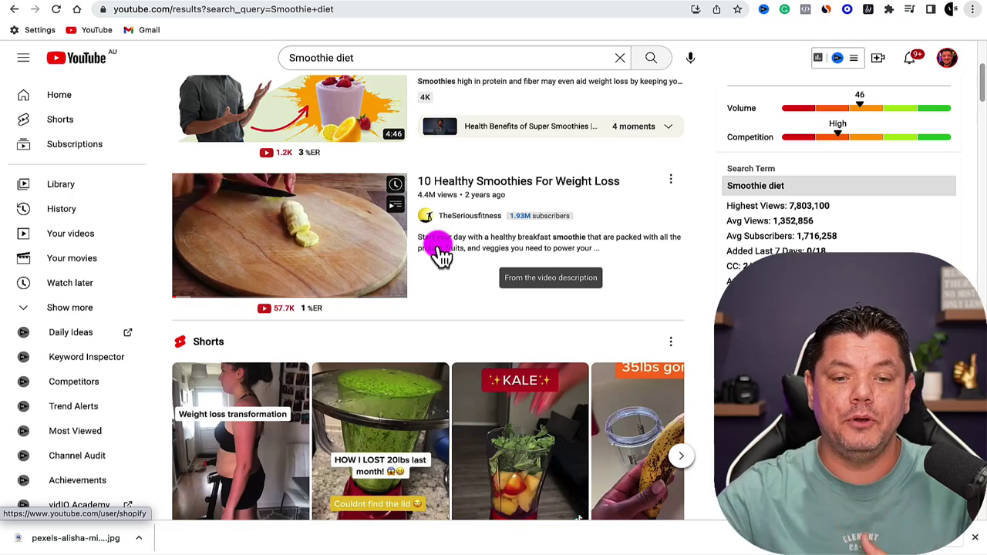
pyautogui.scroll(-3, 436, 263)
pyautogui.scroll(-10, 425, 270)
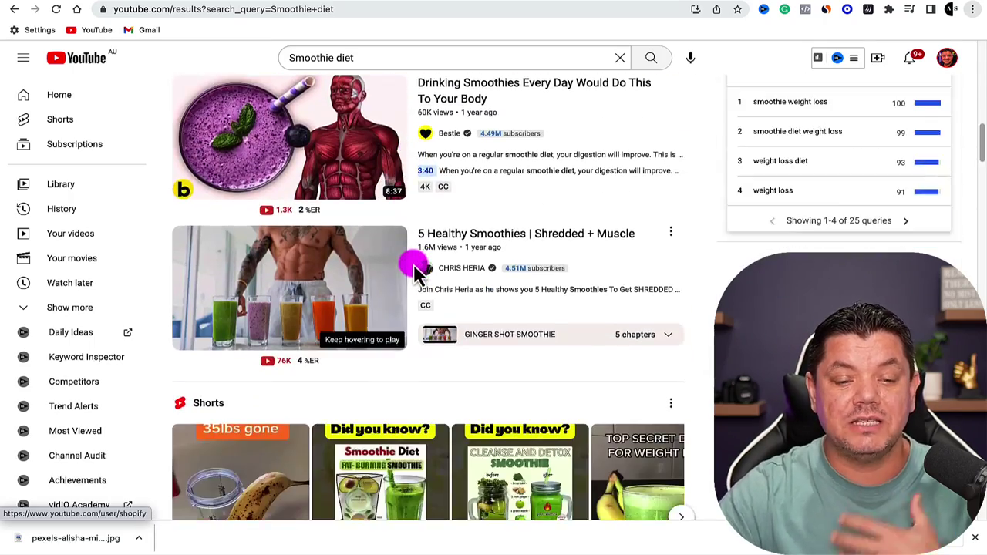
pyautogui.scroll(-2, 420, 268)
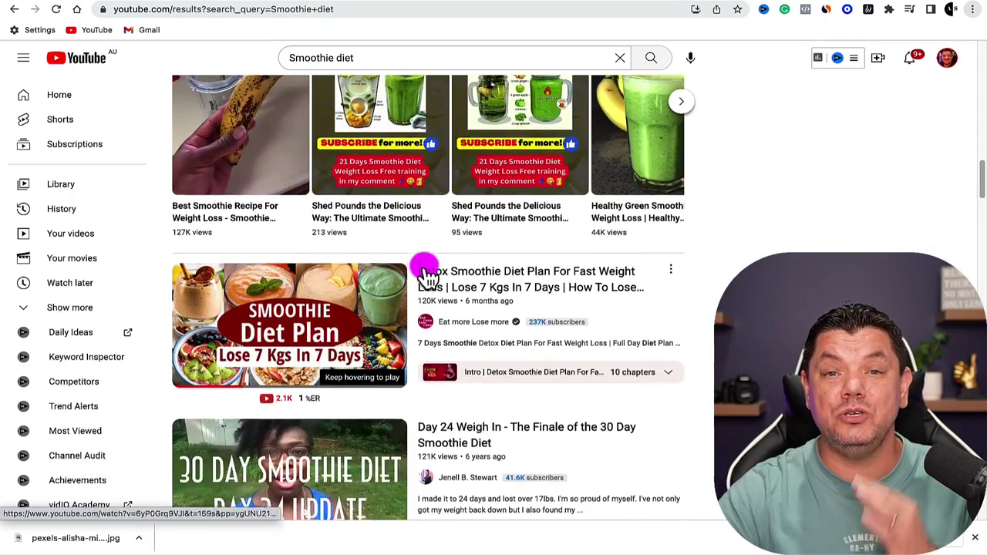
pyautogui.scroll(-2, 428, 272)
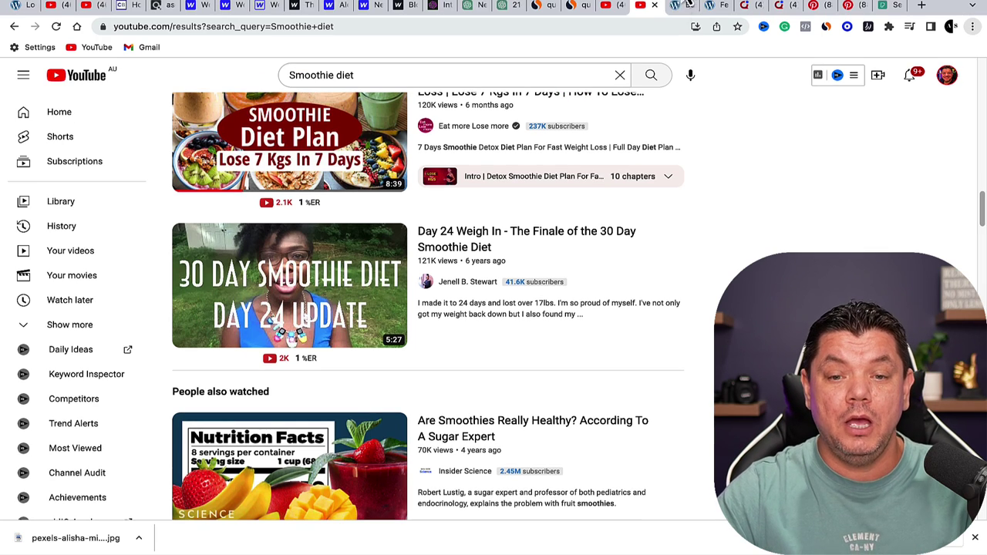
# Step: Switch to the Jet Video Academy page and review its headline about earning passively on YouTube
pyautogui.click(681, 10)
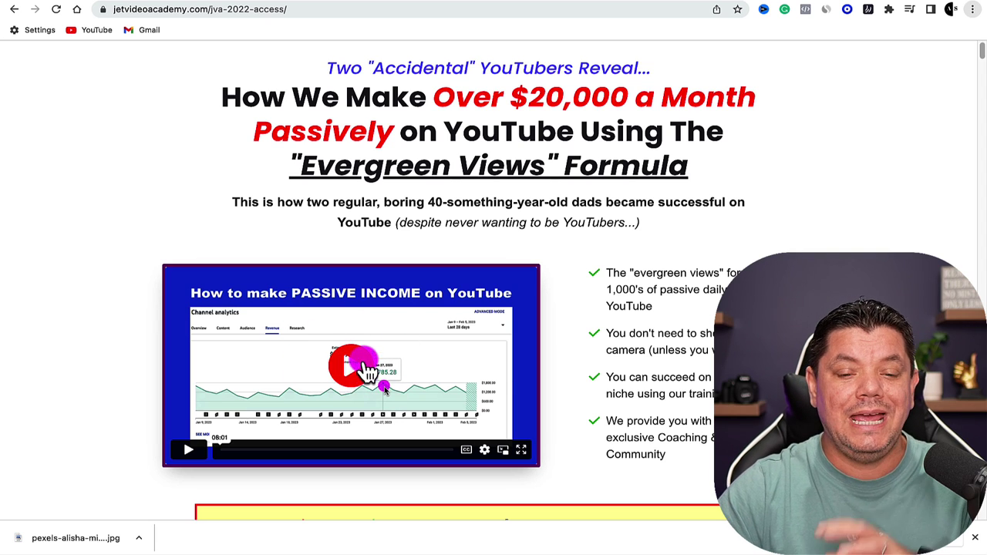
pyautogui.moveTo(504, 94); pyautogui.dragTo(795, 108)
pyautogui.click(805, 116)
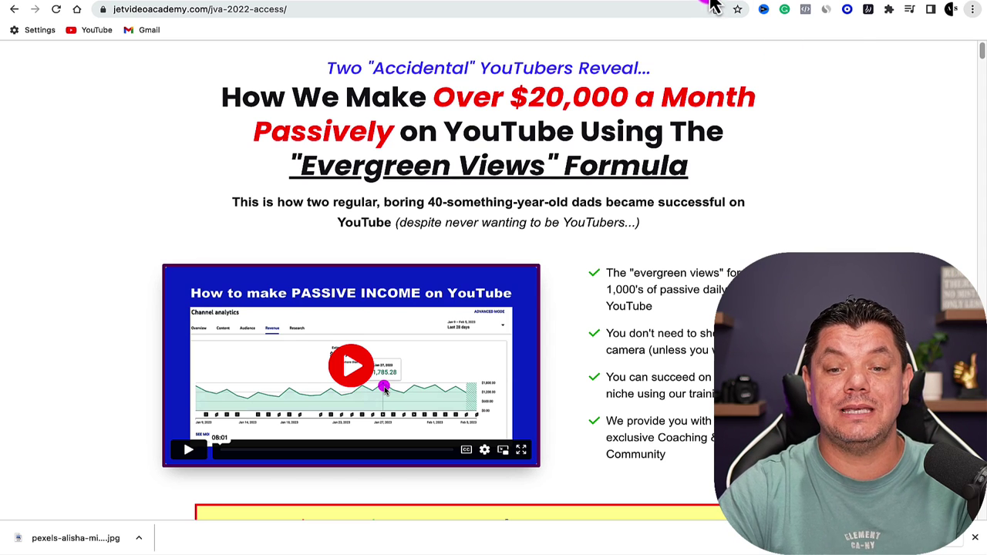
# Step: Switch to Quora and browse the questions and answers in the home feed
pyautogui.click(714, 6)
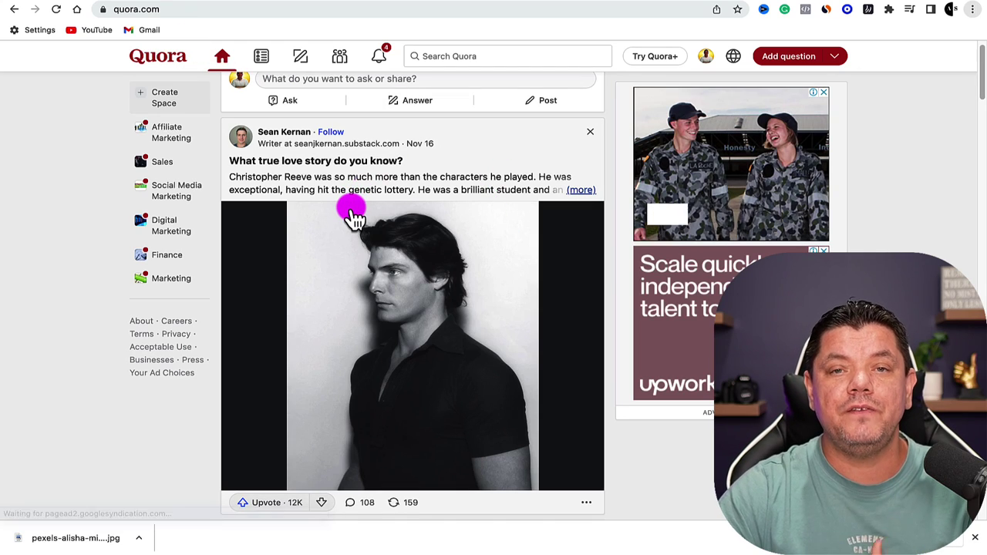
pyautogui.scroll(-8, 351, 216)
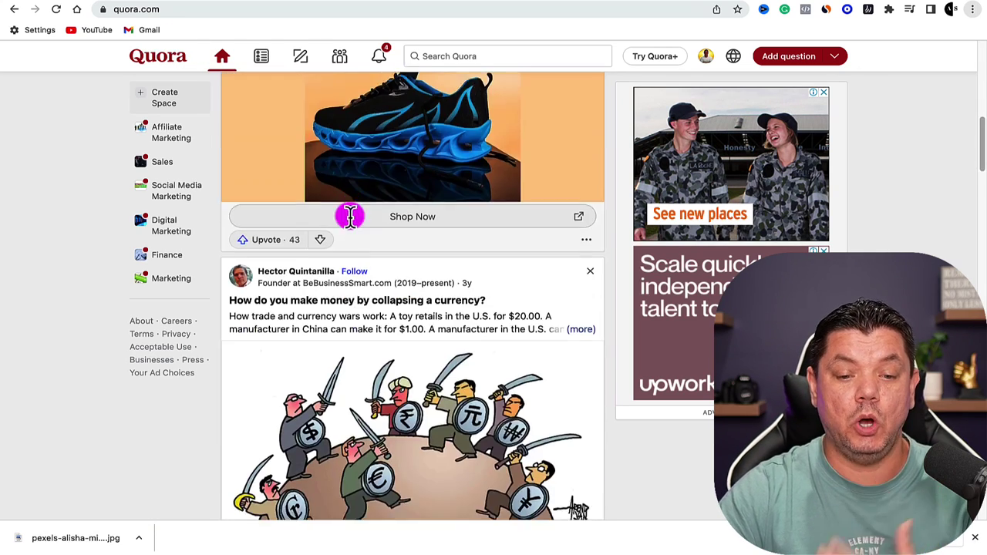
pyautogui.scroll(-4, 351, 216)
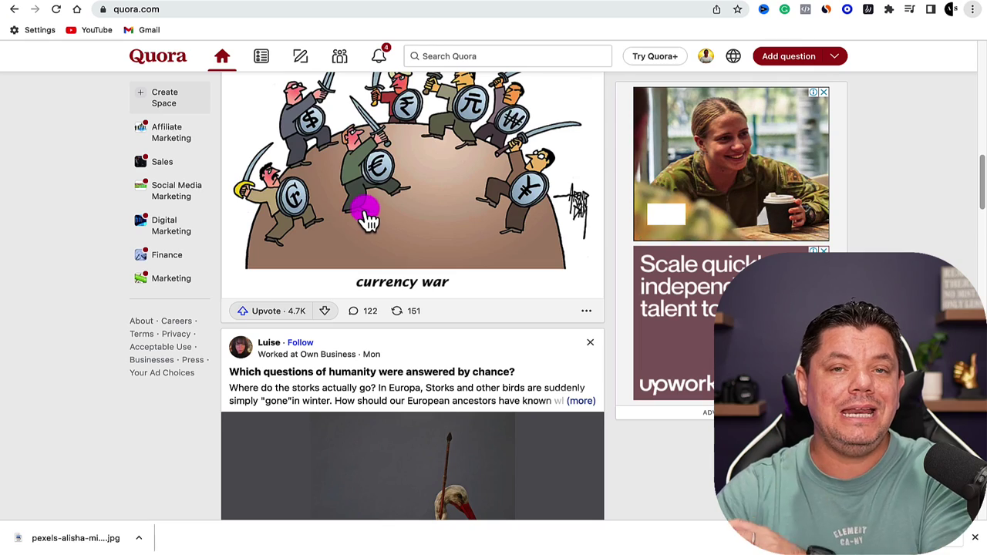
pyautogui.scroll(-5, 368, 222)
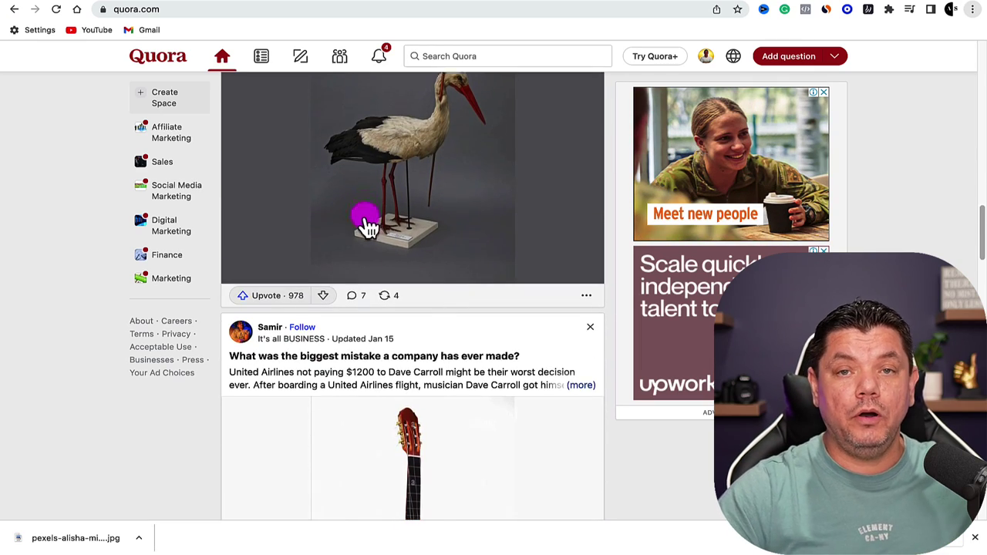
pyautogui.scroll(-3, 368, 221)
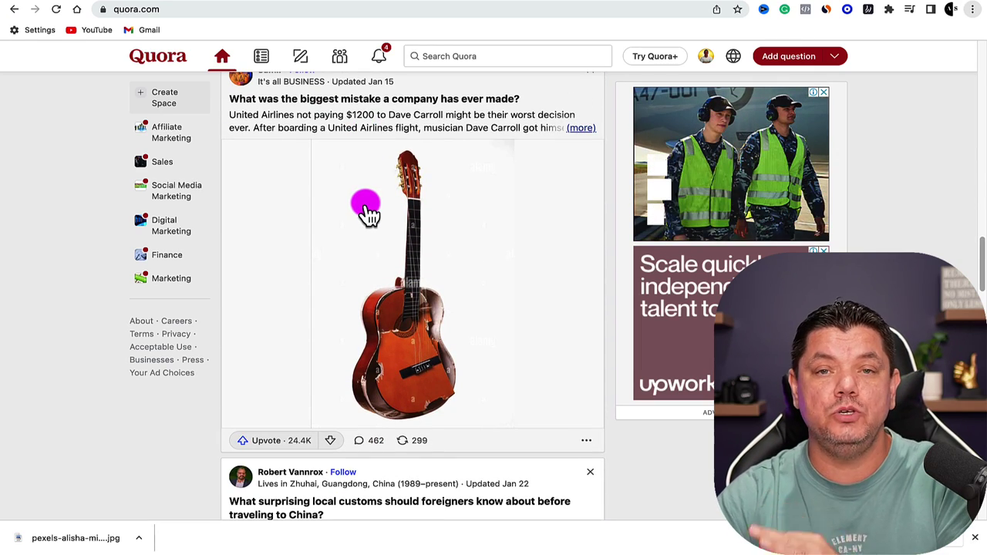
# Step: Skim further through the Quora home feed and search Quora for "best ways to lose weight"
pyautogui.scroll(-6, 368, 210)
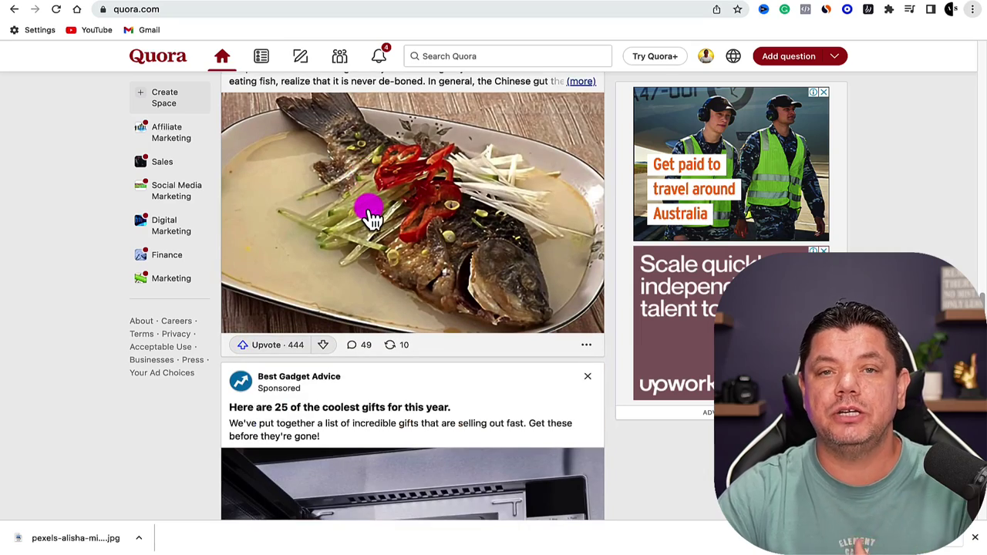
pyautogui.scroll(-2, 371, 218)
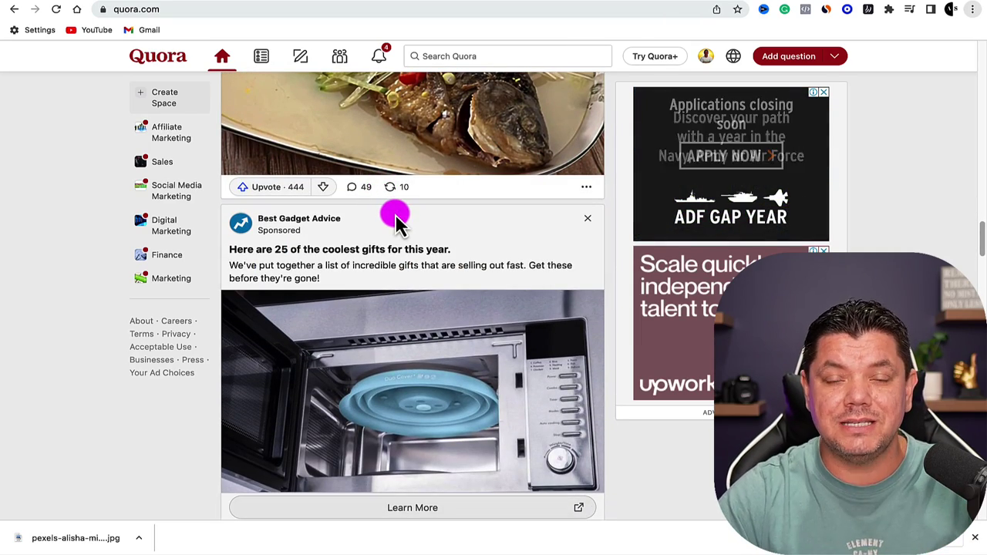
pyautogui.scroll(-2, 396, 221)
pyautogui.scroll(5, 582, 103)
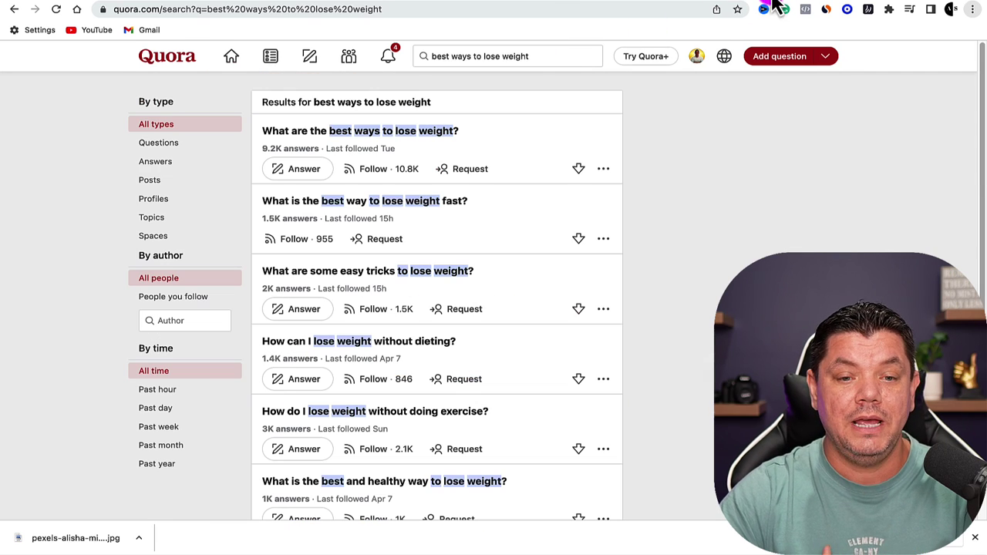
pyautogui.click(434, 57)
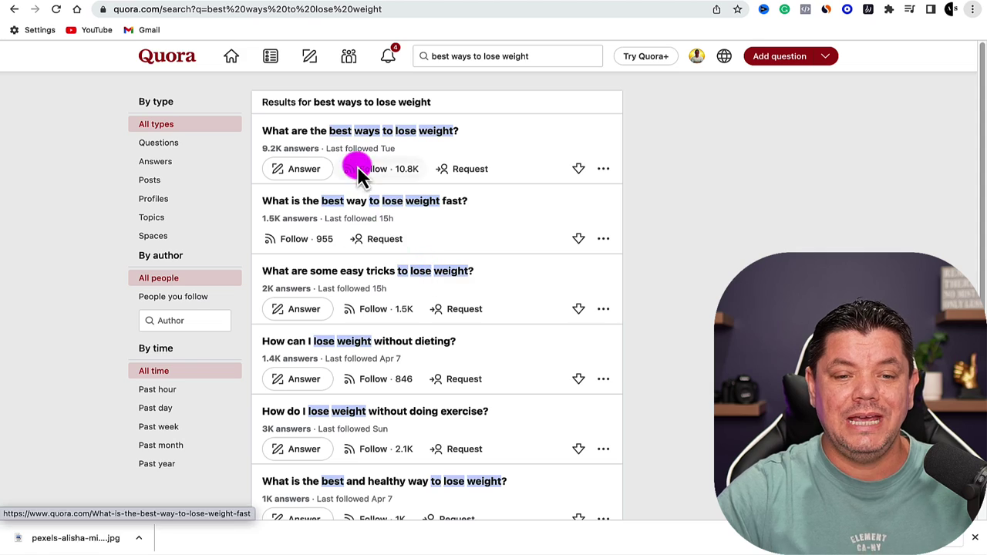
# Step: Review the weight-loss questions in the results and open "What are the best ways to lose weight?"
pyautogui.scroll(-2, 331, 228)
pyautogui.scroll(-4, 339, 228)
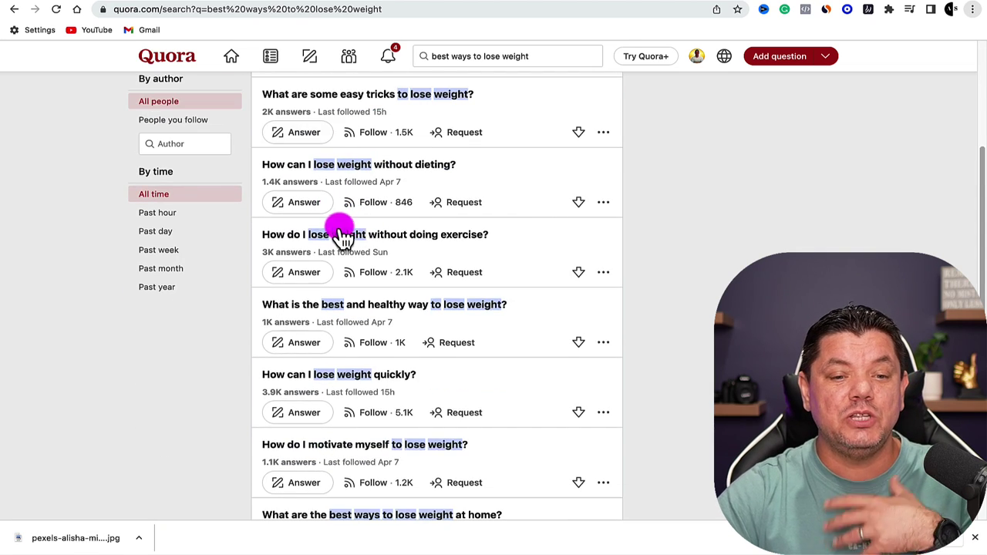
pyautogui.scroll(6, 344, 224)
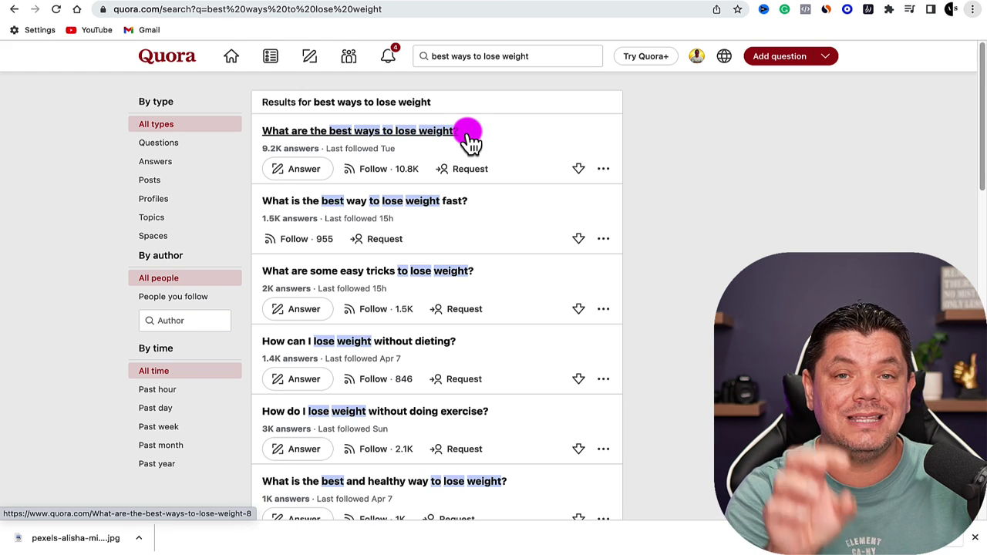
pyautogui.click(410, 132)
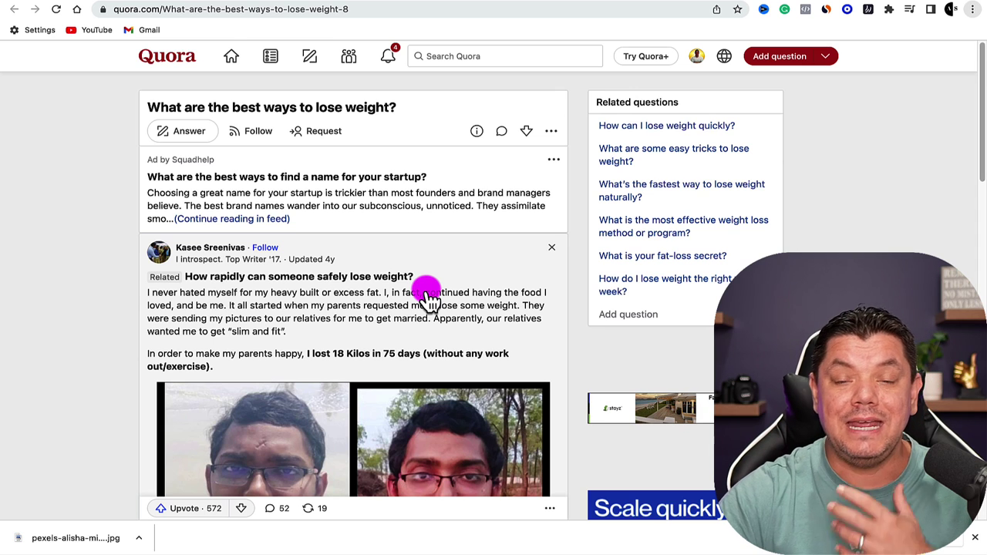
# Step: Switch to the Webflow Designer and look over the blog posts on the Home page of Alen's Health Tips
pyautogui.click(255, 5)
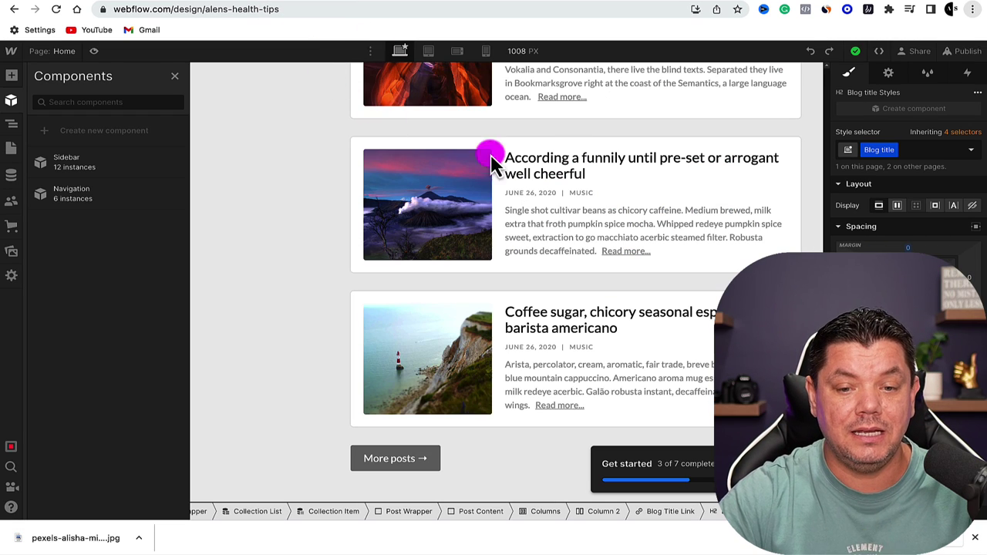
pyautogui.scroll(6, 540, 201)
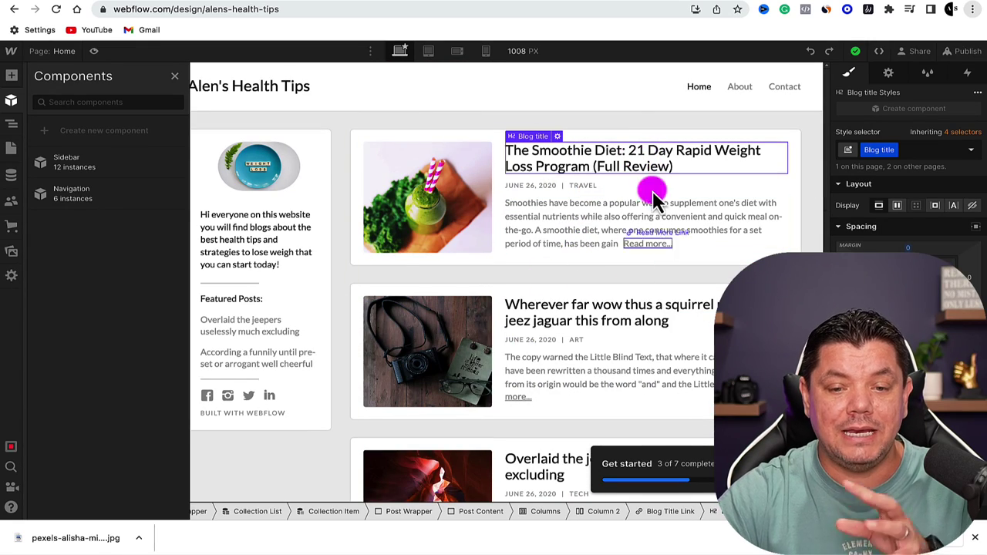
pyautogui.scroll(-6, 555, 339)
pyautogui.scroll(4, 574, 328)
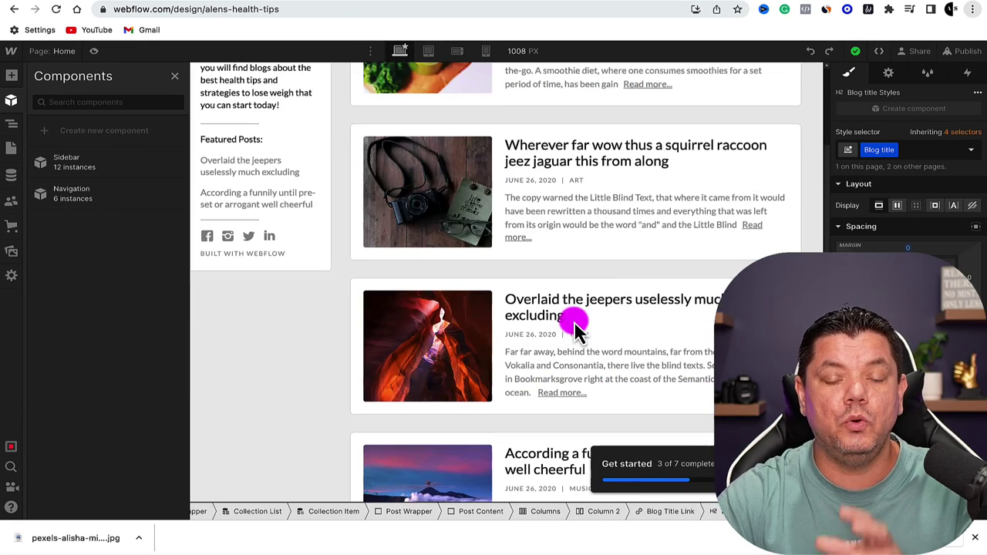
pyautogui.click(574, 320)
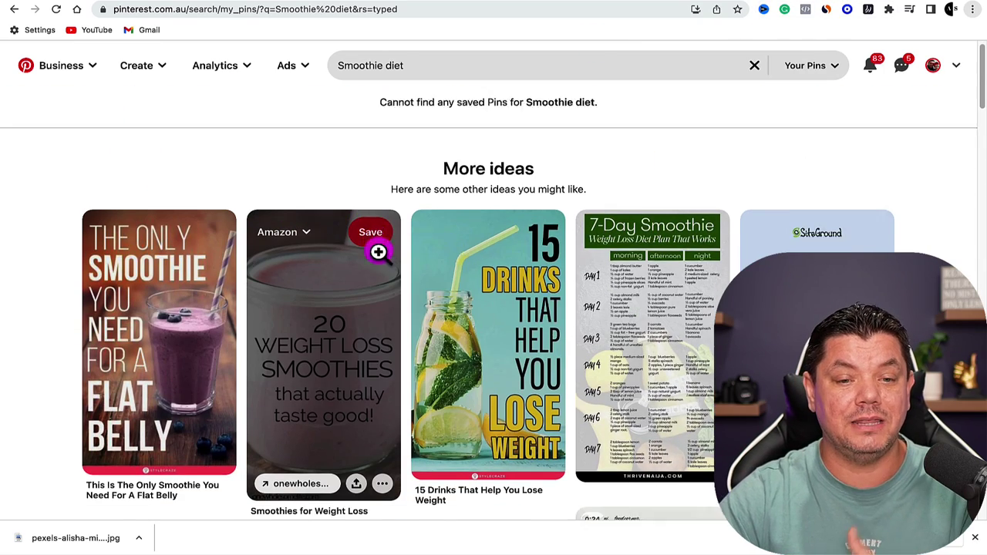
# Step: Switch to Pinterest and browse the suggested pins for the "Smoothie diet" search
pyautogui.scroll(-2, 386, 251)
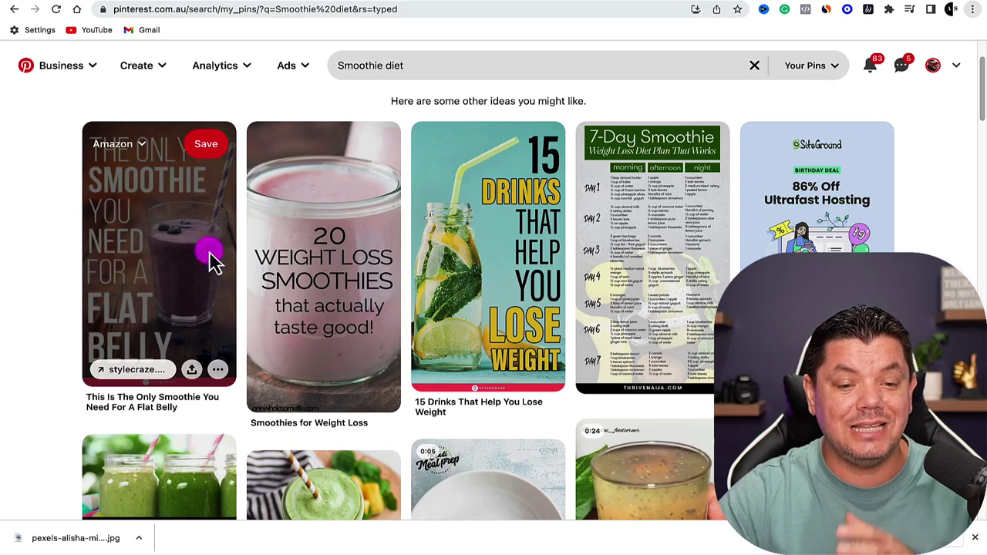
pyautogui.scroll(-4, 776, 214)
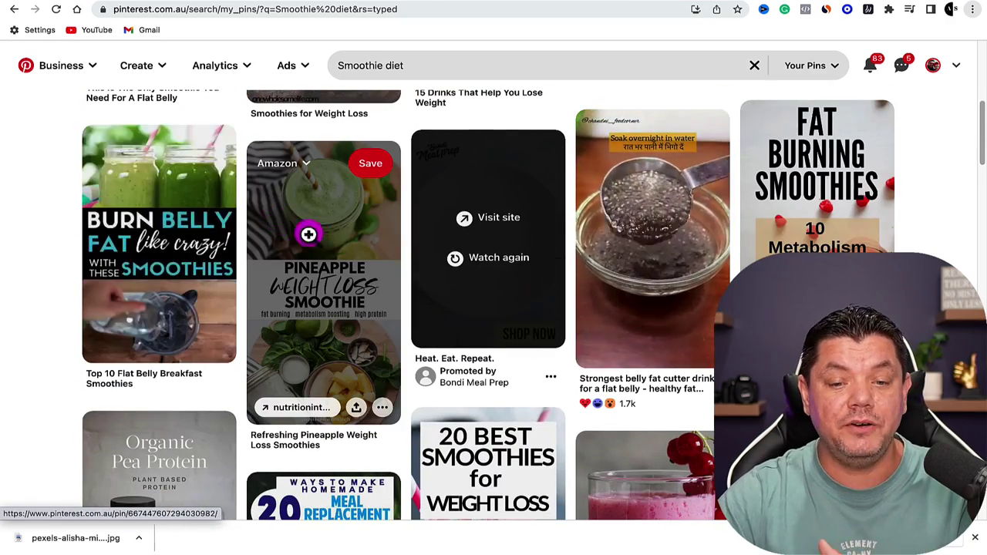
pyautogui.scroll(-5, 644, 269)
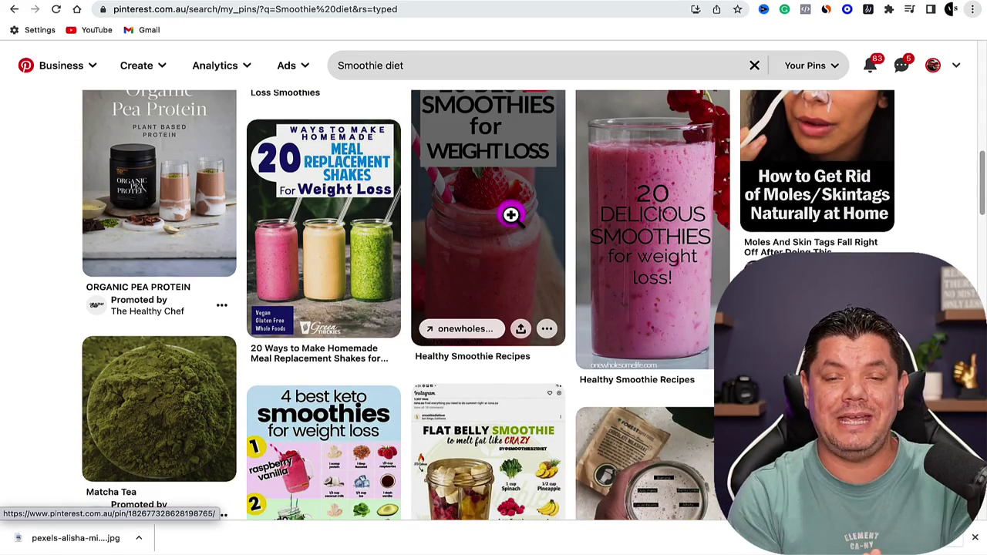
pyautogui.scroll(-10, 504, 223)
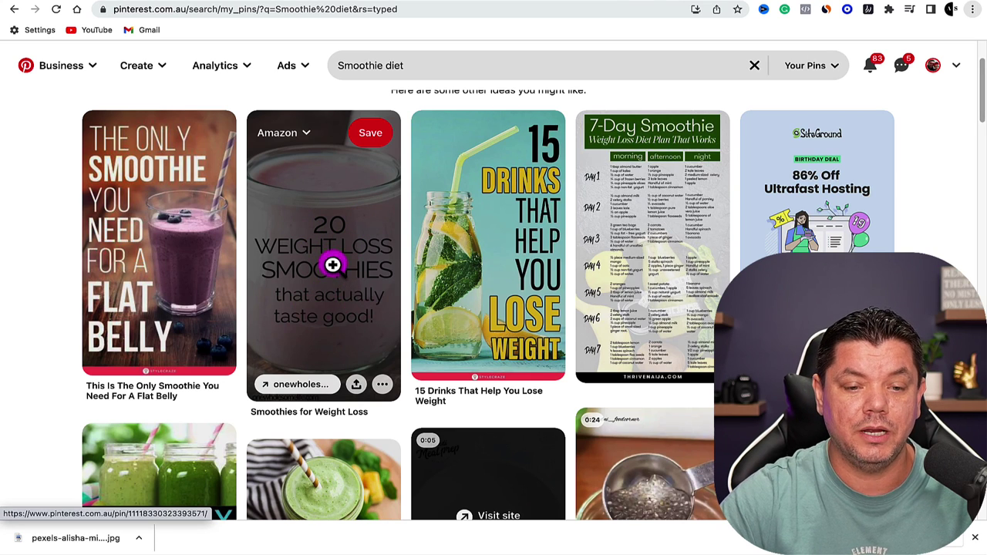
# Step: Open the "Smoothies for Weight Loss" pin and review its image, description, website link and comments
pyautogui.click(332, 265)
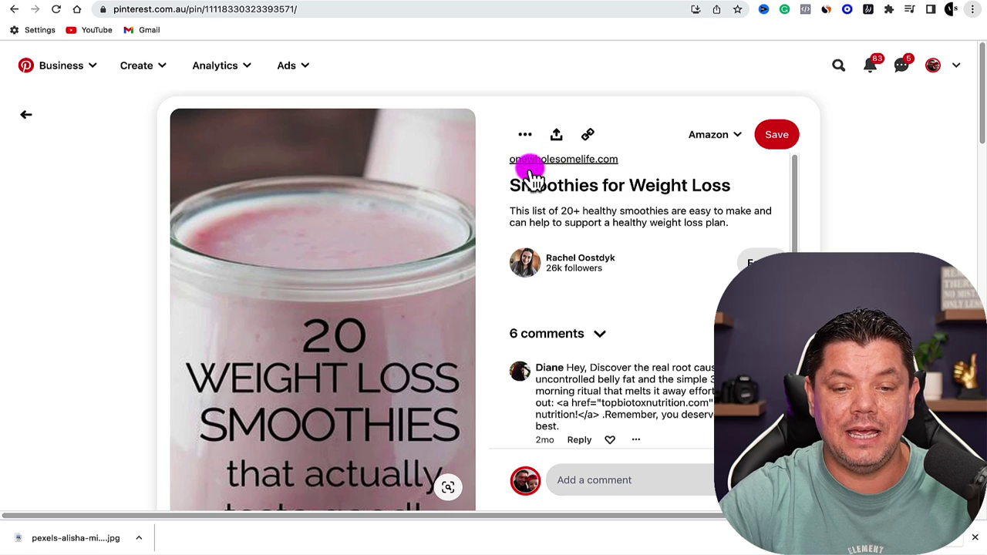
pyautogui.scroll(-1, 529, 162)
pyautogui.scroll(-3, 473, 334)
pyautogui.scroll(2, 381, 346)
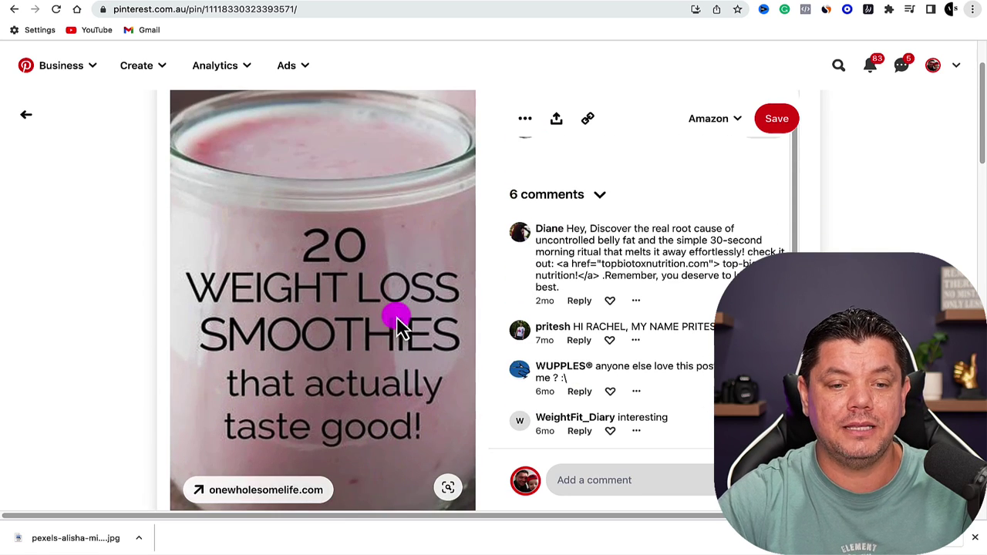
pyautogui.scroll(2, 377, 273)
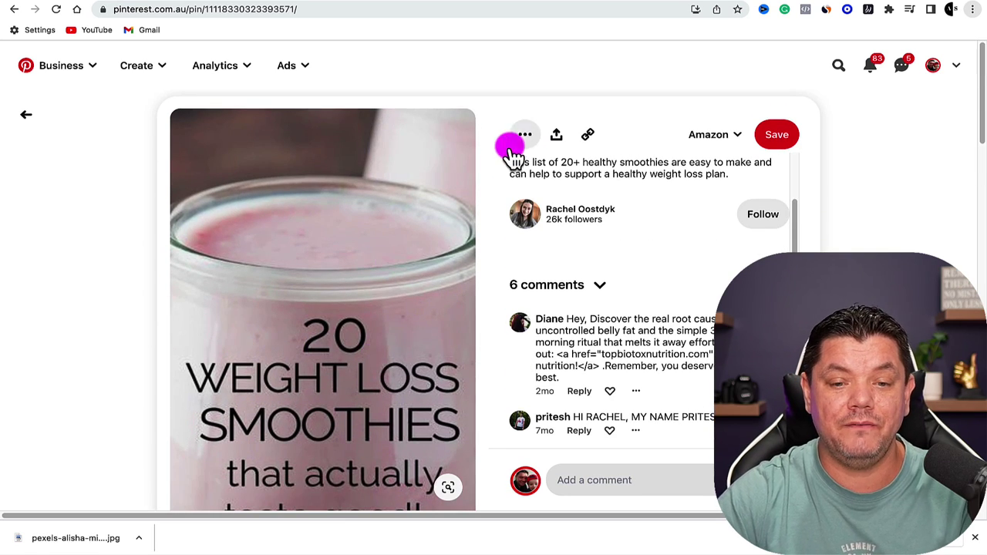
pyautogui.scroll(1, 521, 266)
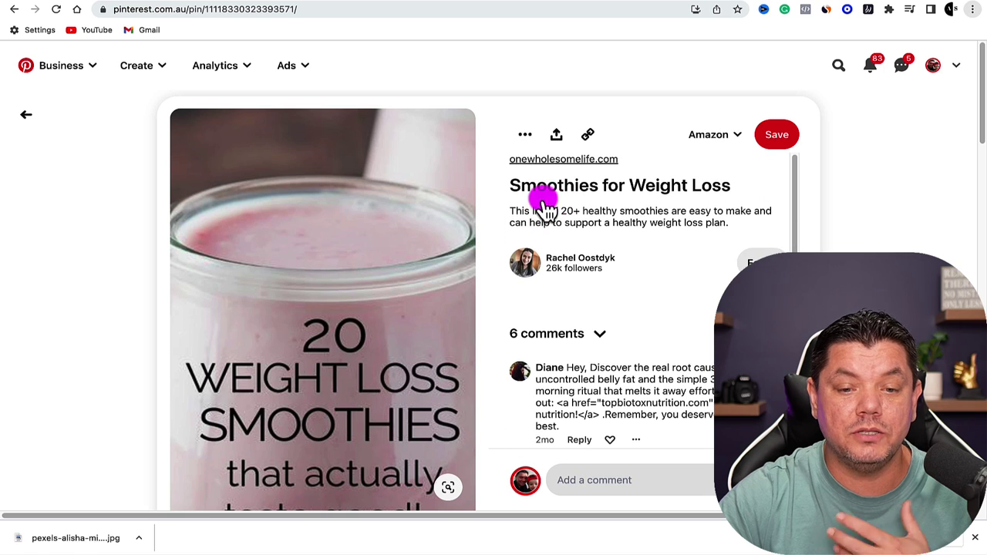
# Step: Follow the pin's link to onewholesomelife.com and read through the "Smoothies for Weight Loss" article and its product links
pyautogui.click(551, 160)
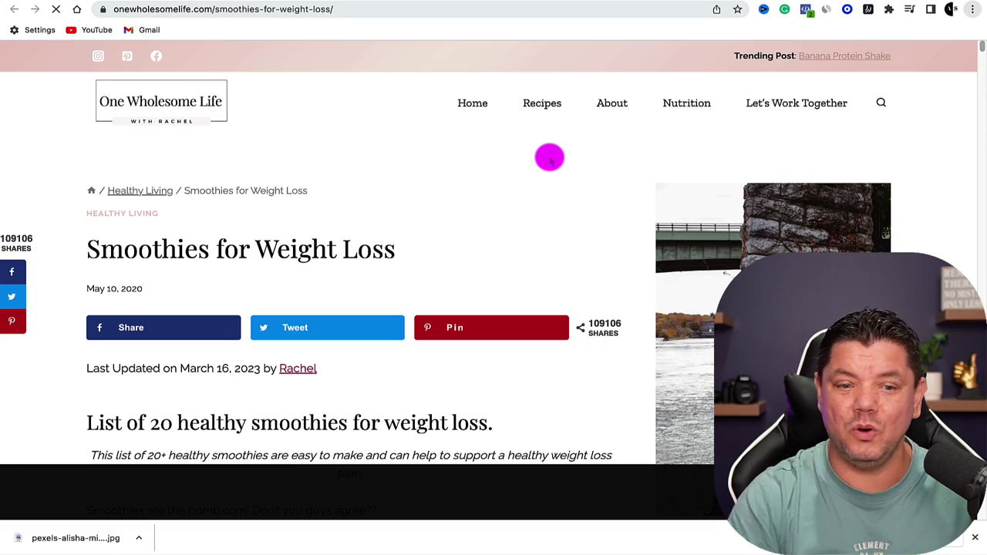
pyautogui.scroll(-3, 432, 221)
pyautogui.scroll(3, 322, 197)
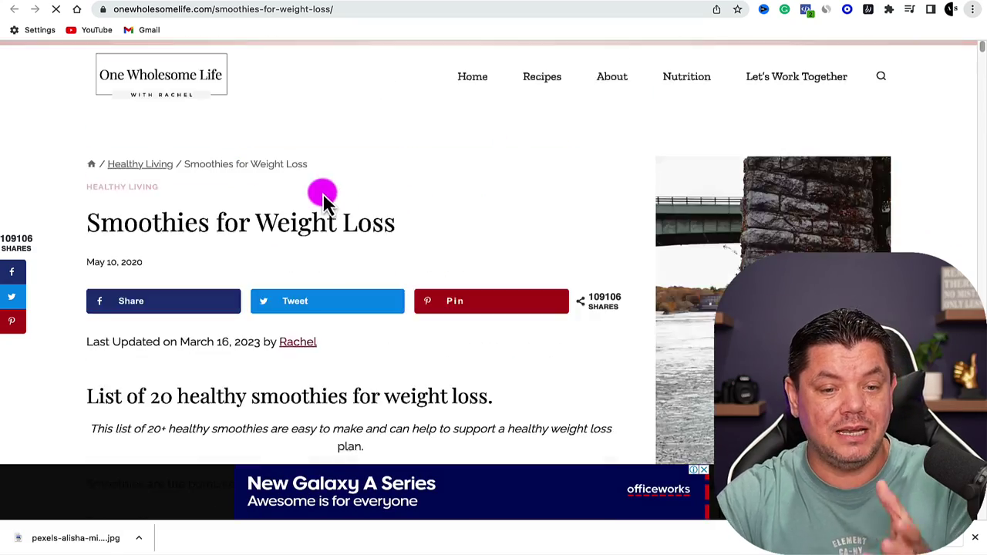
pyautogui.scroll(-3, 318, 204)
pyautogui.scroll(-10, 318, 212)
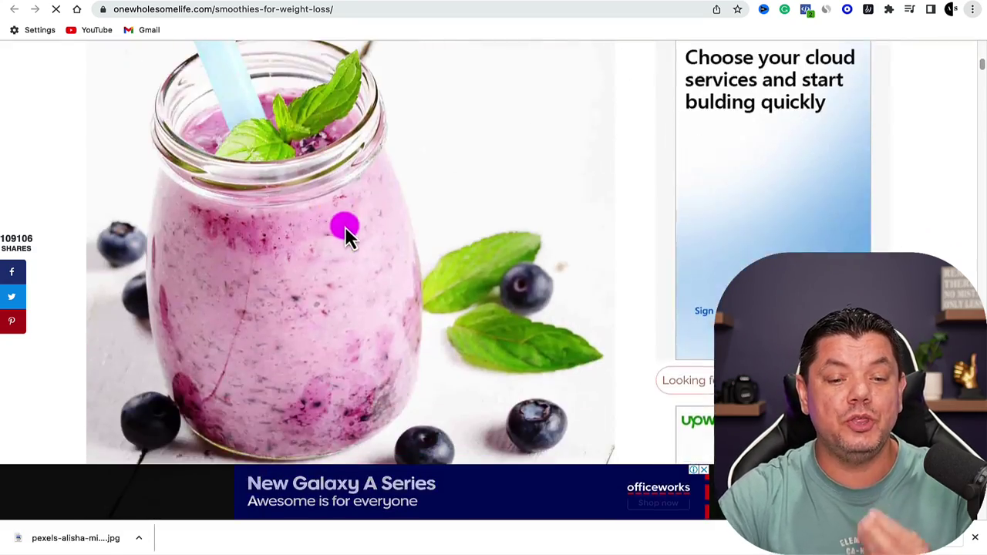
pyautogui.scroll(-6, 376, 231)
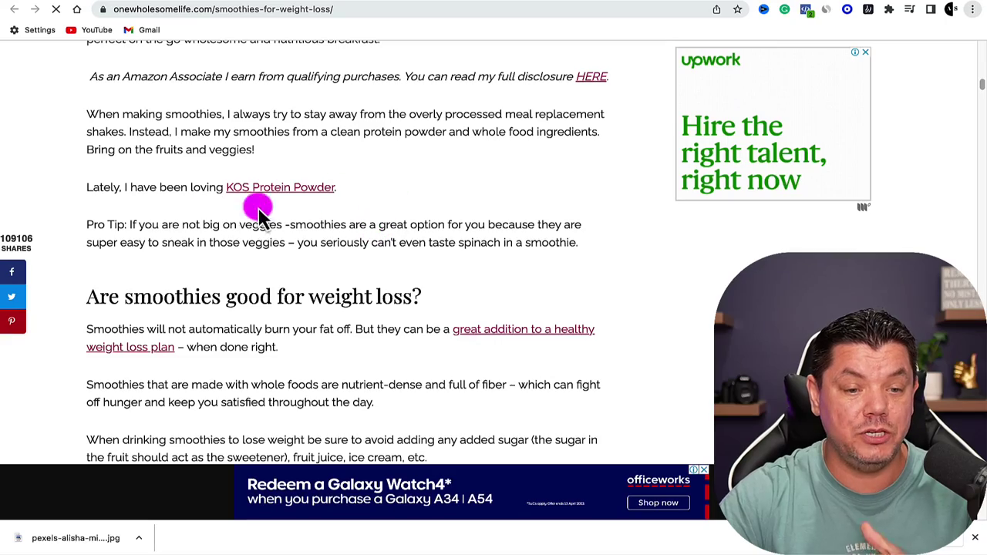
pyautogui.scroll(-5, 307, 194)
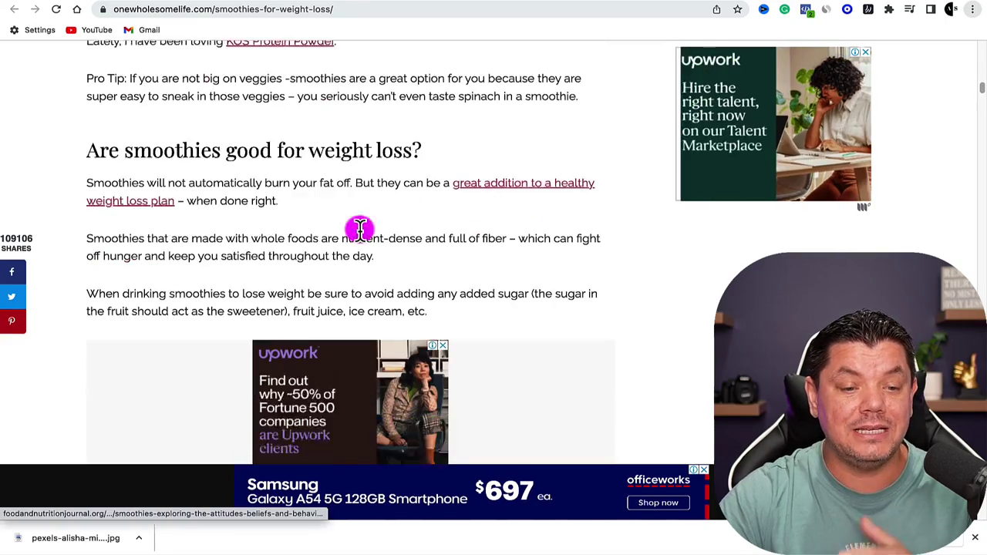
pyautogui.scroll(-7, 265, 233)
pyautogui.scroll(10, 249, 227)
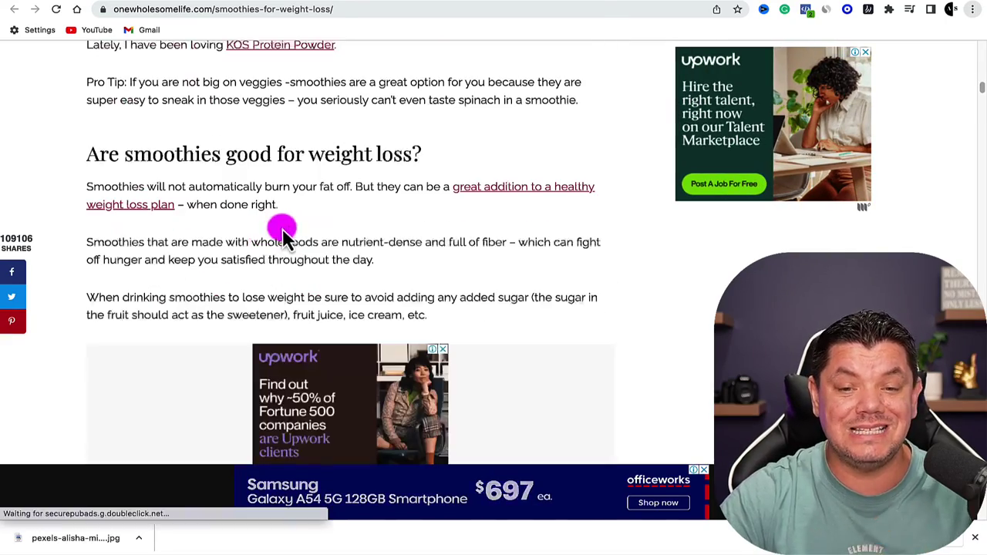